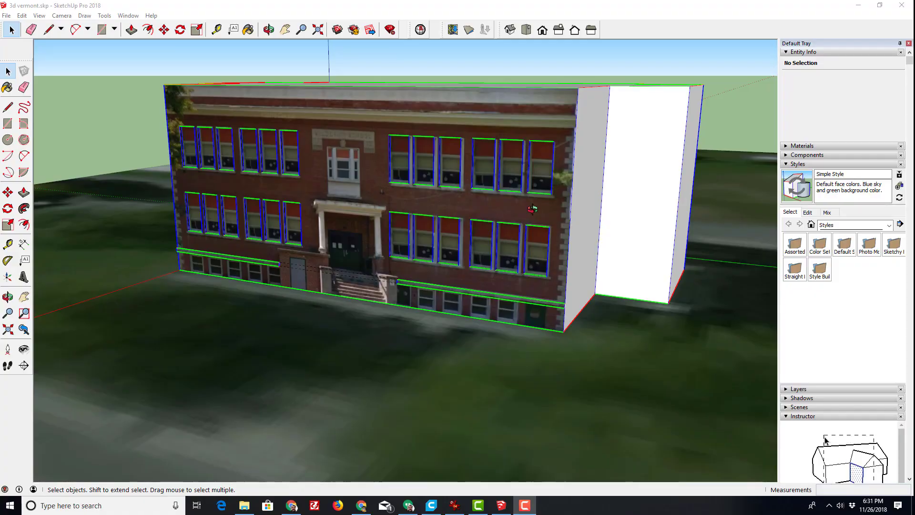
Examine the school model's textured front facade and its untextured side walls
middle_drag(532, 209, 429, 205)
scroll(424, 171, up, 2)
scroll(594, 312, up, 4)
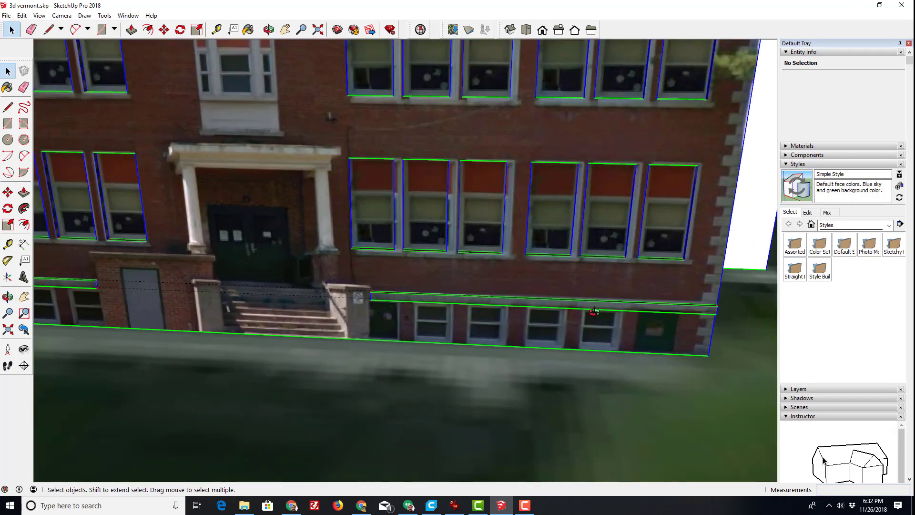
middle_drag(594, 312, 309, 287)
scroll(421, 317, down, 3)
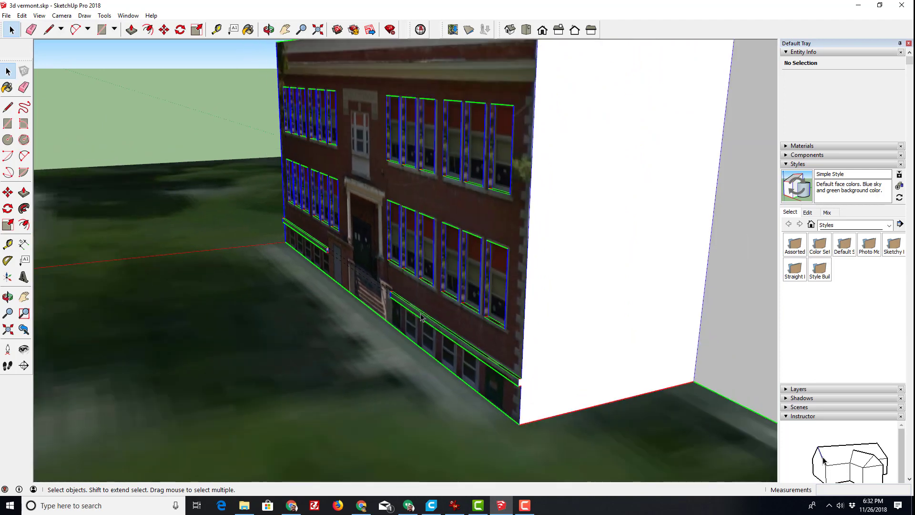
scroll(577, 337, down, 5)
middle_drag(637, 331, 636, 257)
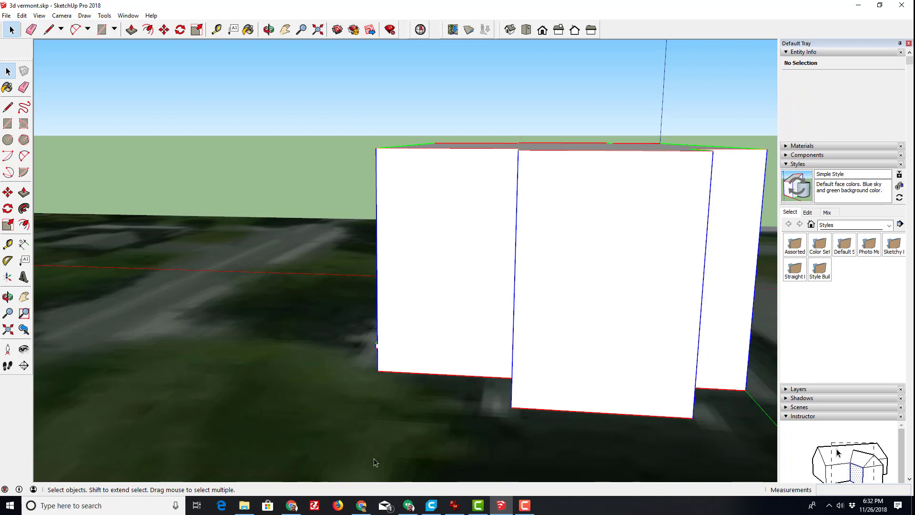
Switch to Google Earth, enter Street View on the road beside the school, and face the building's brick side wall
click(363, 507)
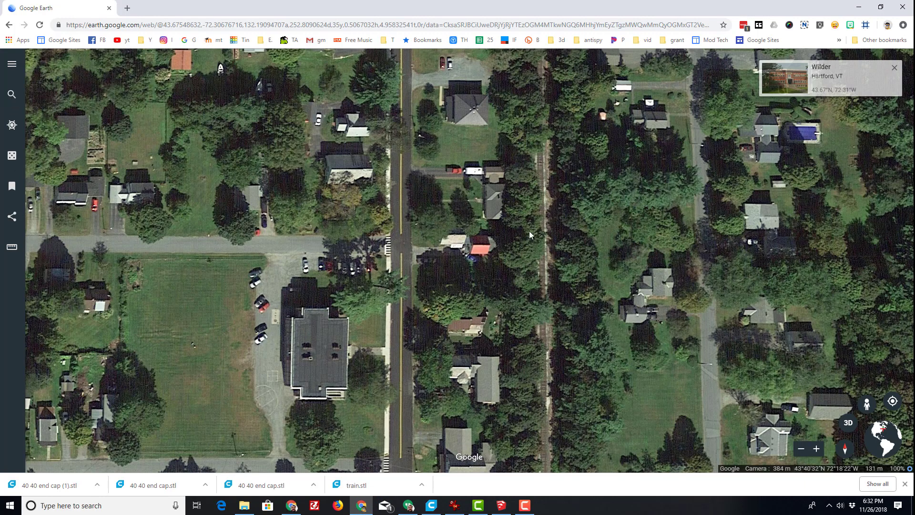
drag(868, 405, 317, 251)
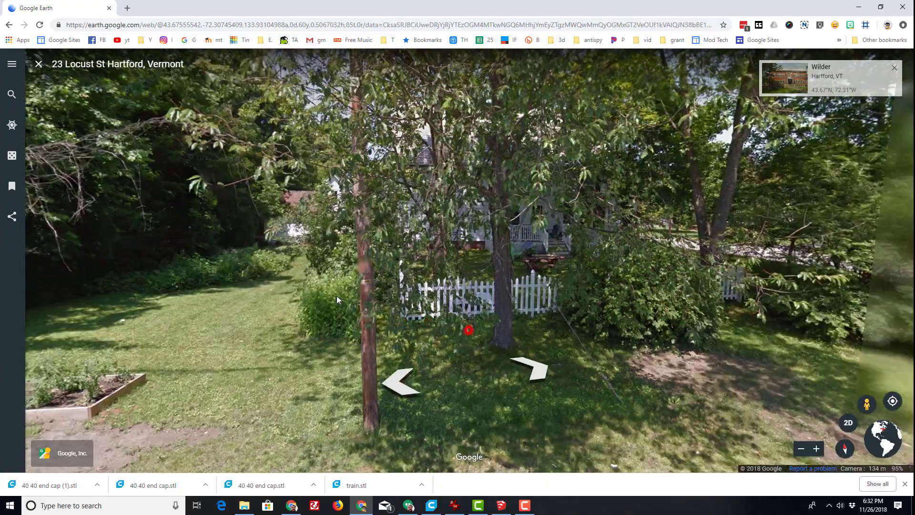
drag(337, 296, 86, 255)
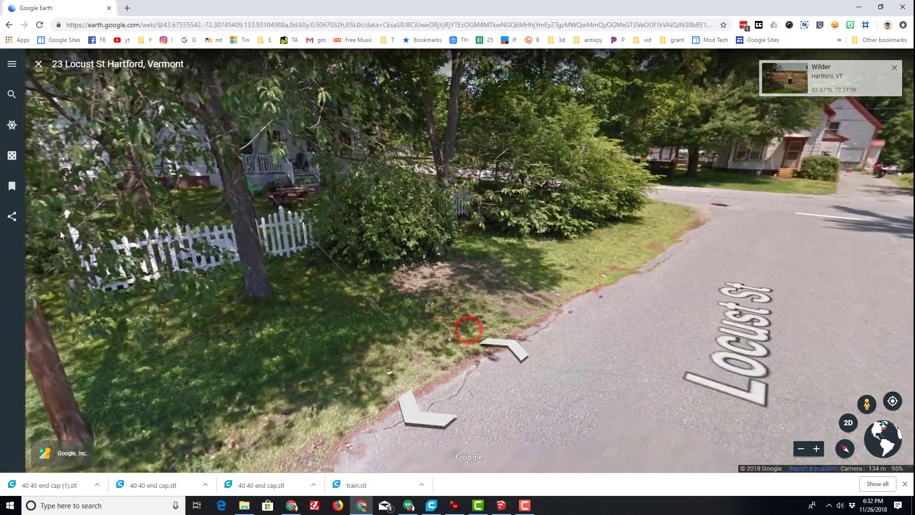
drag(803, 241, 106, 233)
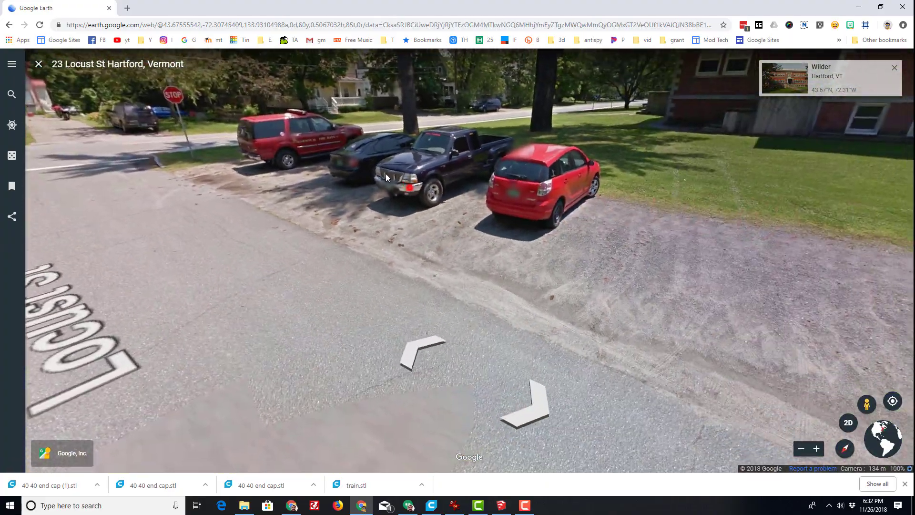
drag(385, 174, 2, 333)
mouse_move(425, 247)
mouse_down()
mouse_move(383, 254)
mouse_move(361, 202)
mouse_move(433, 230)
mouse_move(424, 236)
mouse_up()
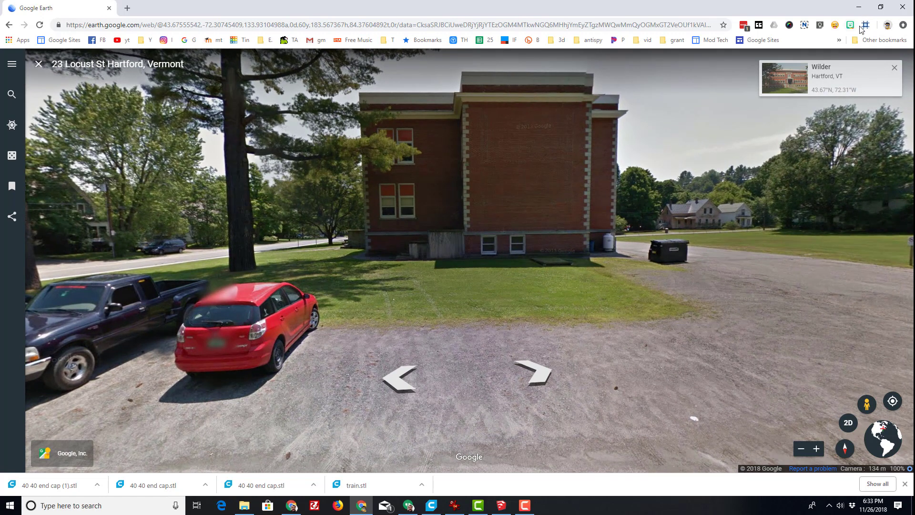
Capture the projecting middle section of the brick side wall and save it as screenshot-earth.google.com-2018.11.26-18-33-18.png in Downloads
click(805, 25)
click(734, 103)
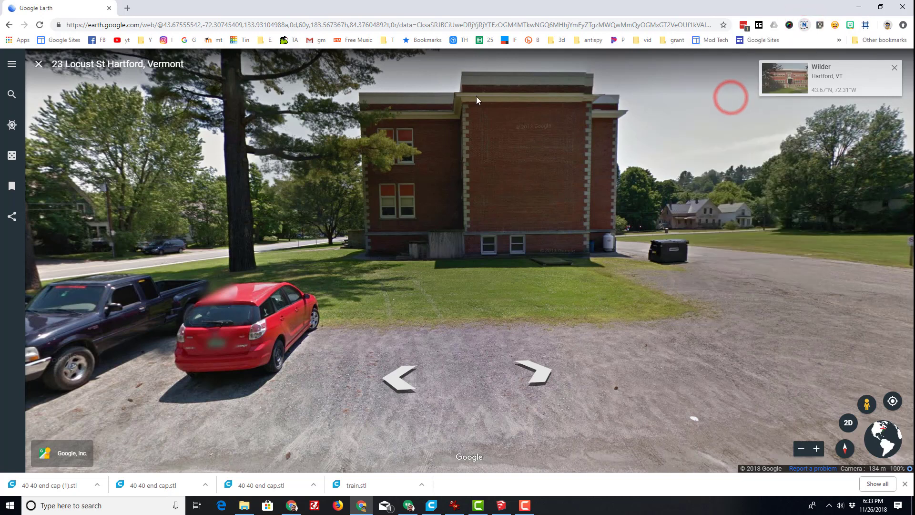
drag(462, 72, 484, 177)
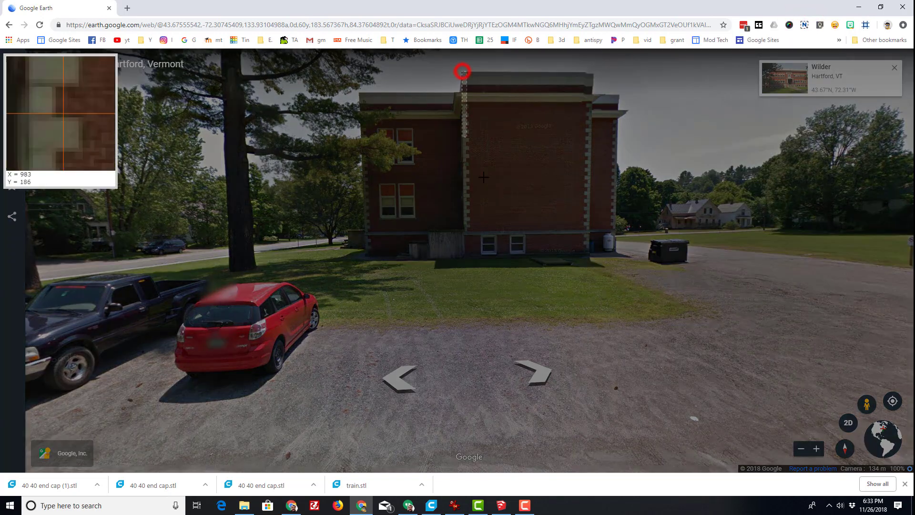
mouse_move(466, 137)
mouse_down()
mouse_move(515, 259)
mouse_move(597, 264)
mouse_up()
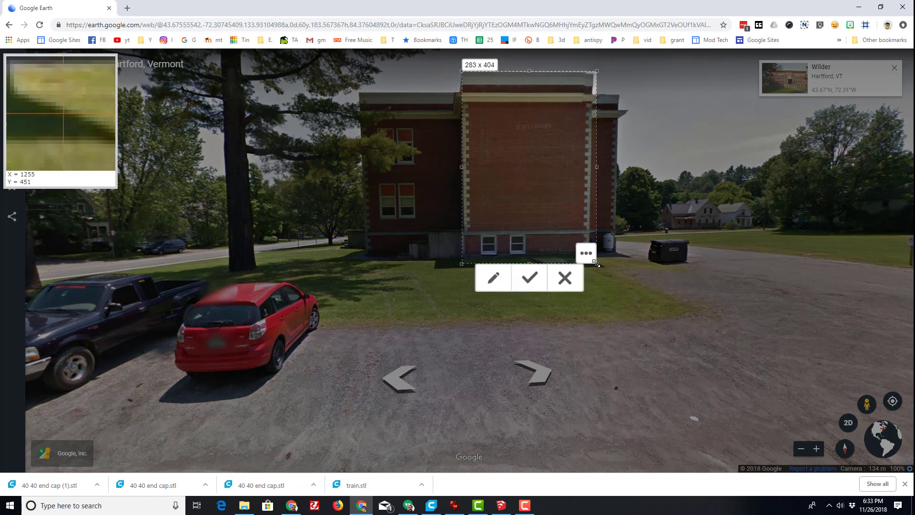
click(529, 278)
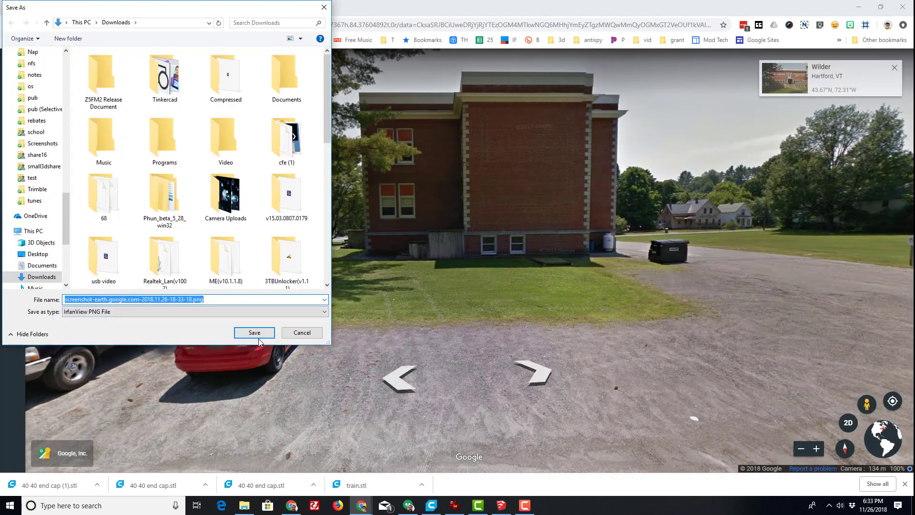
click(259, 337)
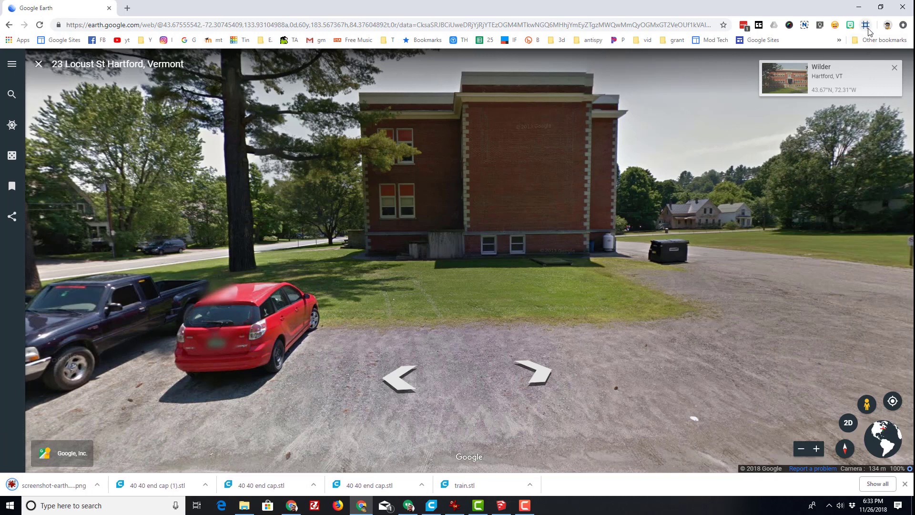
Capture the recessed wall section with the red-shaded windows, beside the projecting block, and save it as a PNG screenshot
click(805, 28)
click(723, 100)
drag(360, 91, 463, 259)
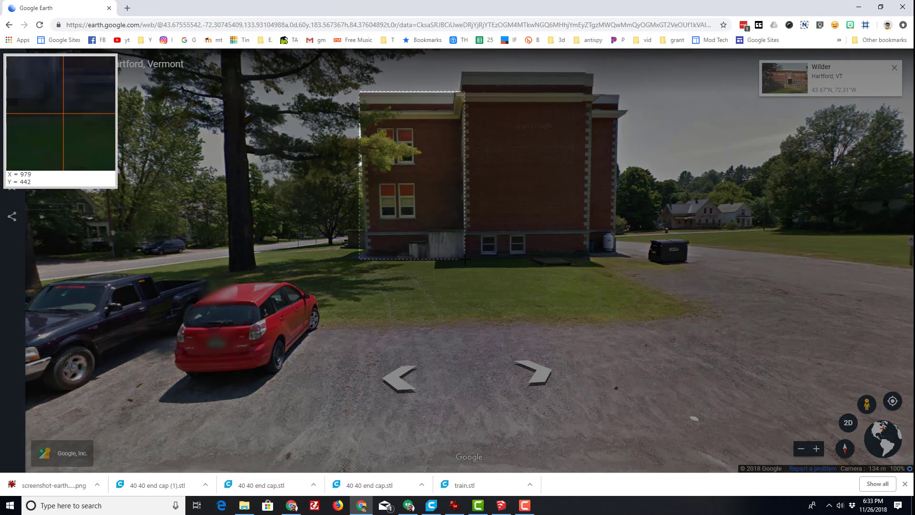
click(413, 272)
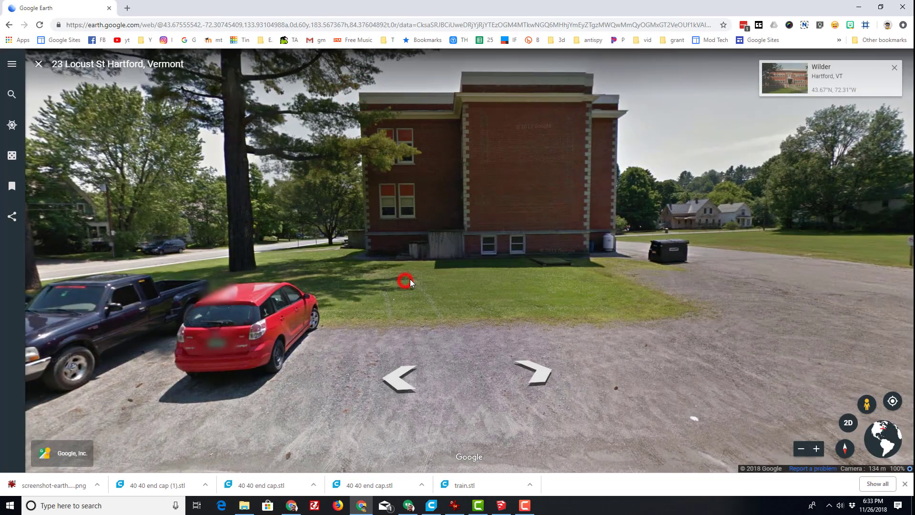
click(255, 333)
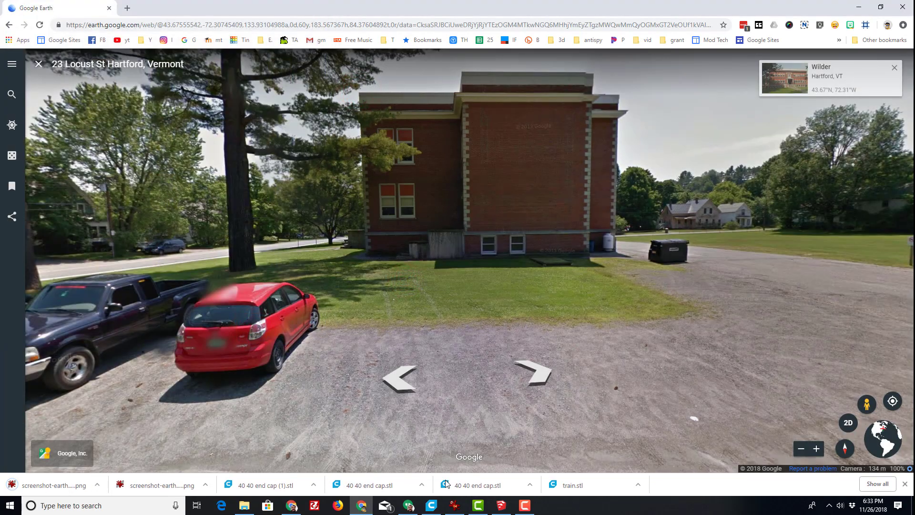
In SketchUp, import screenshot-earth.google.com-2018.11.26-18-33-18.png as a texture and fit it corner to corner on the projecting side face
click(501, 505)
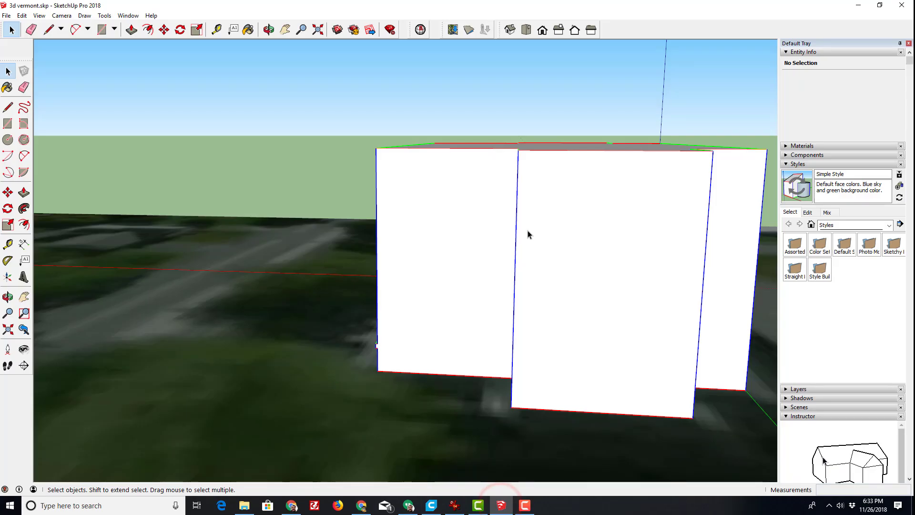
click(583, 206)
click(6, 16)
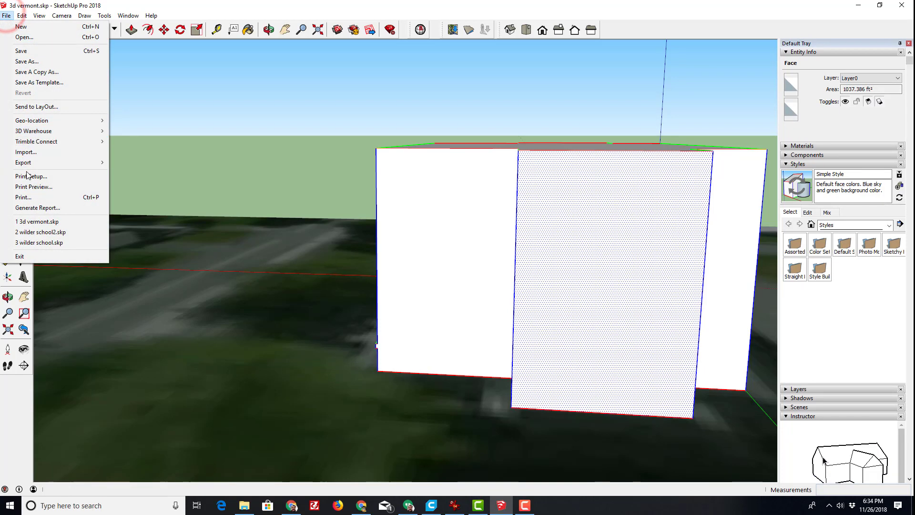
click(100, 154)
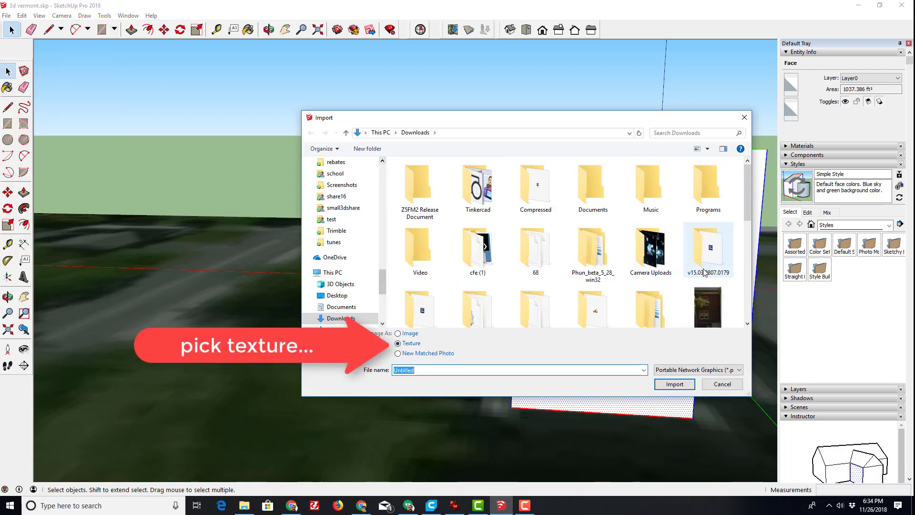
scroll(691, 295, down, 3)
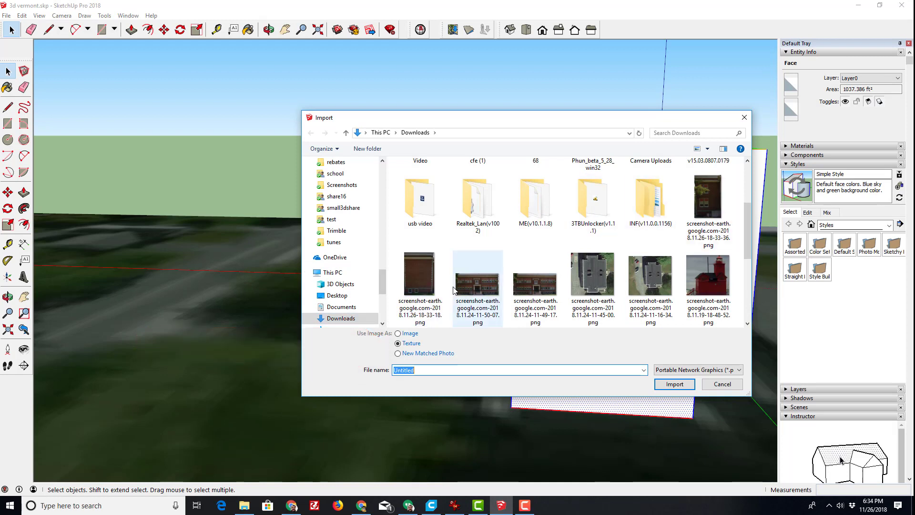
click(423, 278)
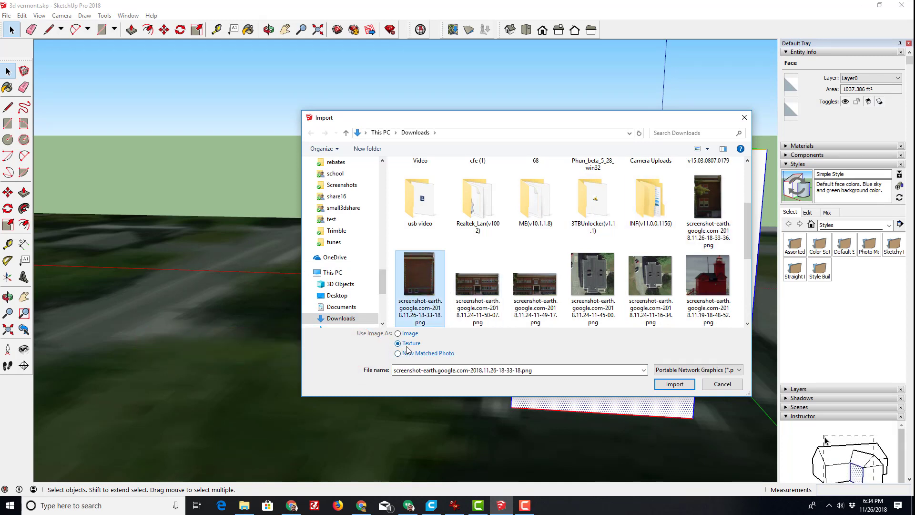
click(675, 384)
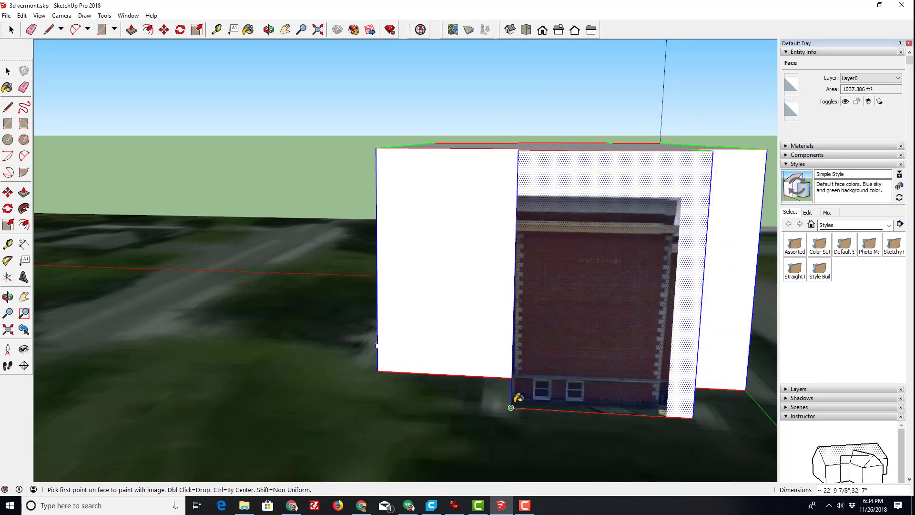
click(511, 407)
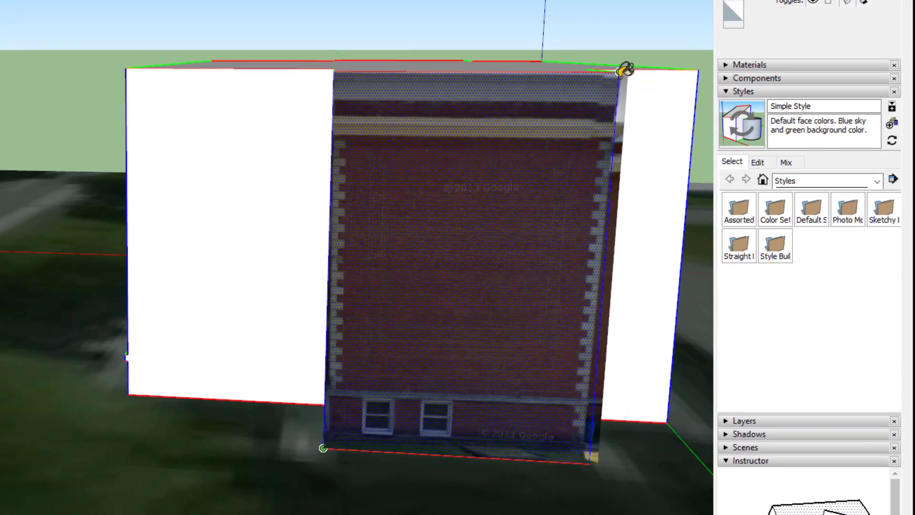
click(716, 150)
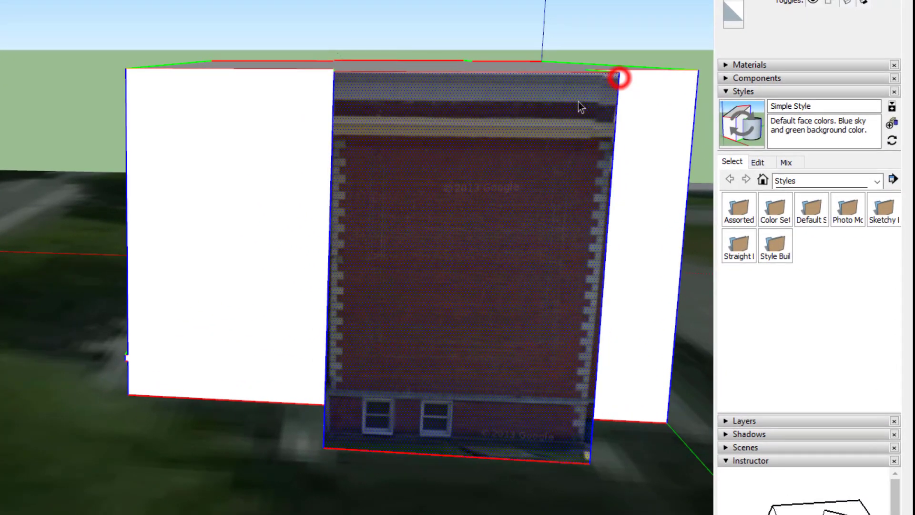
Start repositioning the projecting brick face's texture and pin the image's upper-right cornice corner to the face's upper-right corner
right_click(461, 184)
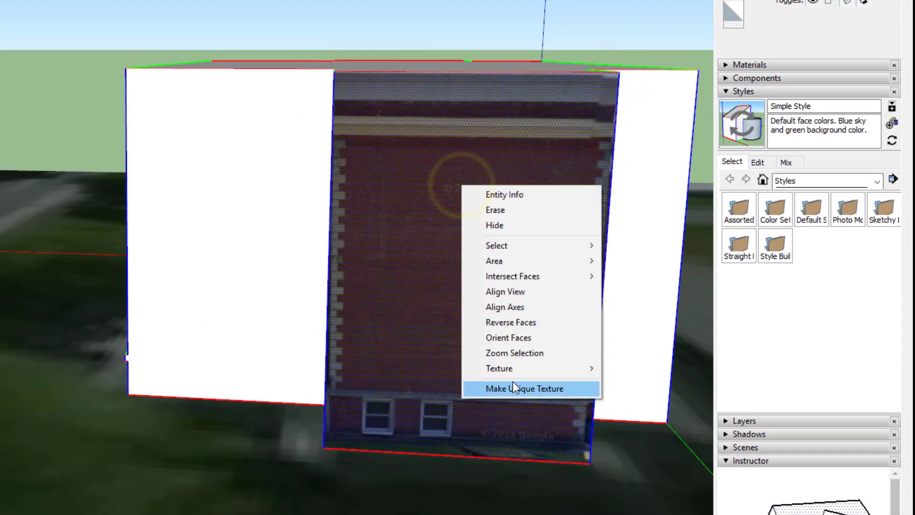
mouse_move(507, 371)
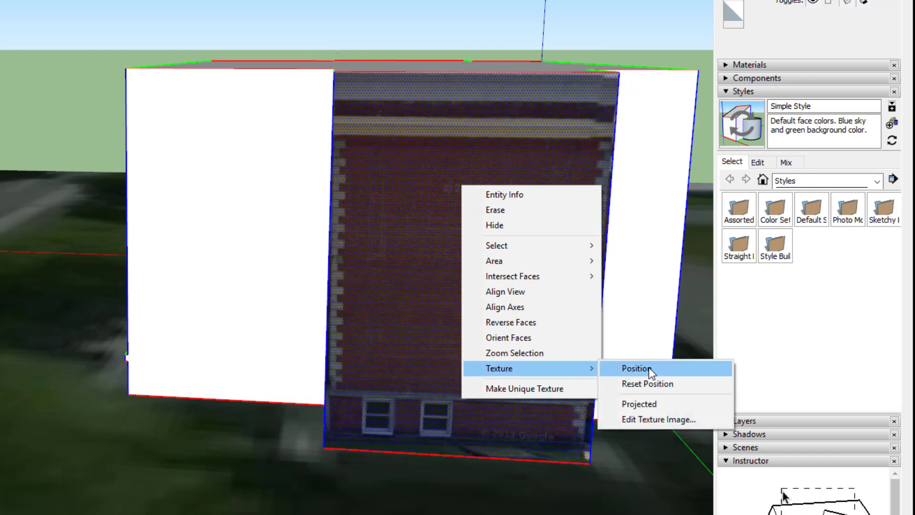
click(651, 368)
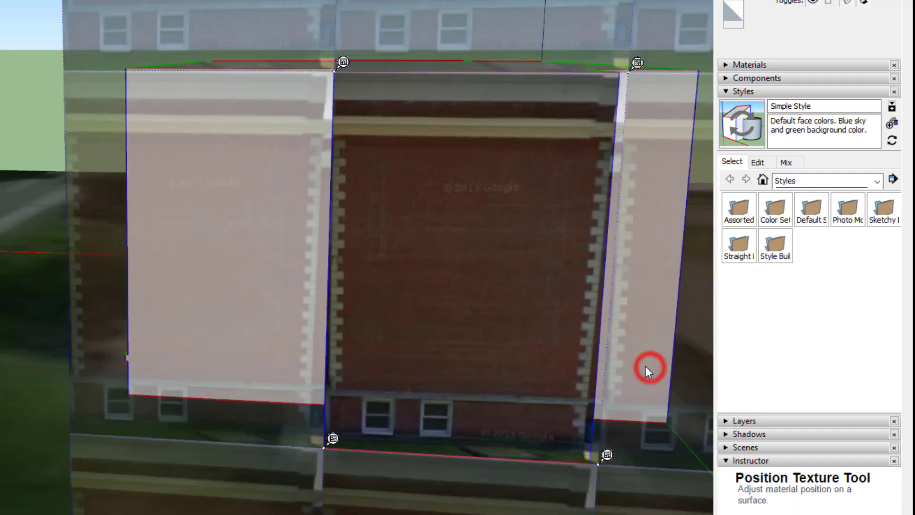
scroll(401, 123, up, 2)
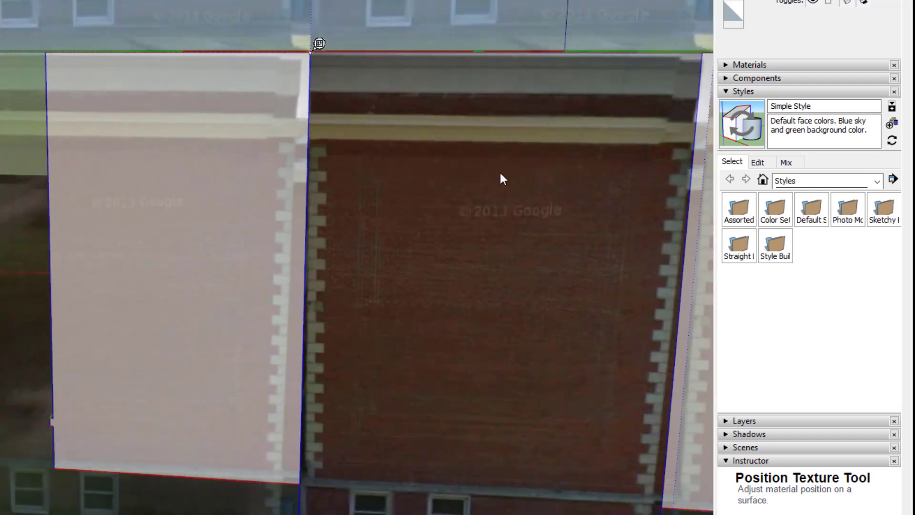
key(Return)
middle_drag(500, 172, 419, 177)
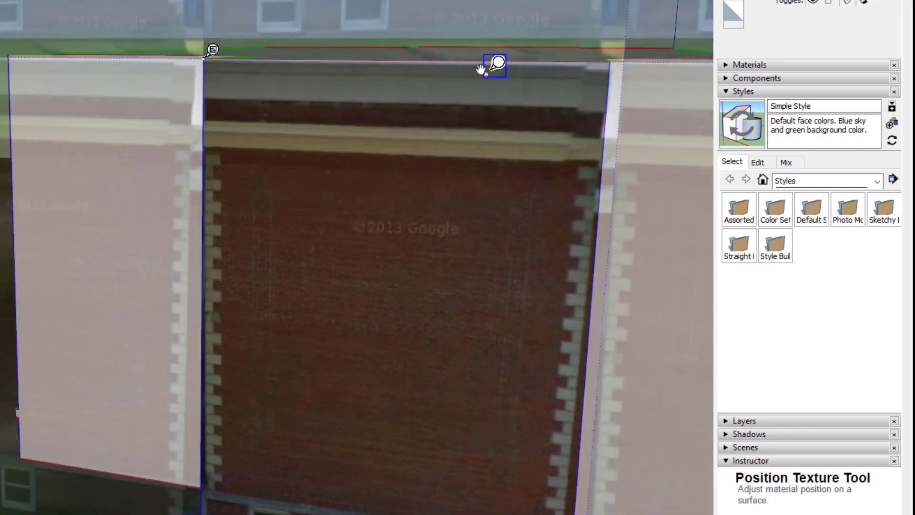
scroll(615, 65, up, 4)
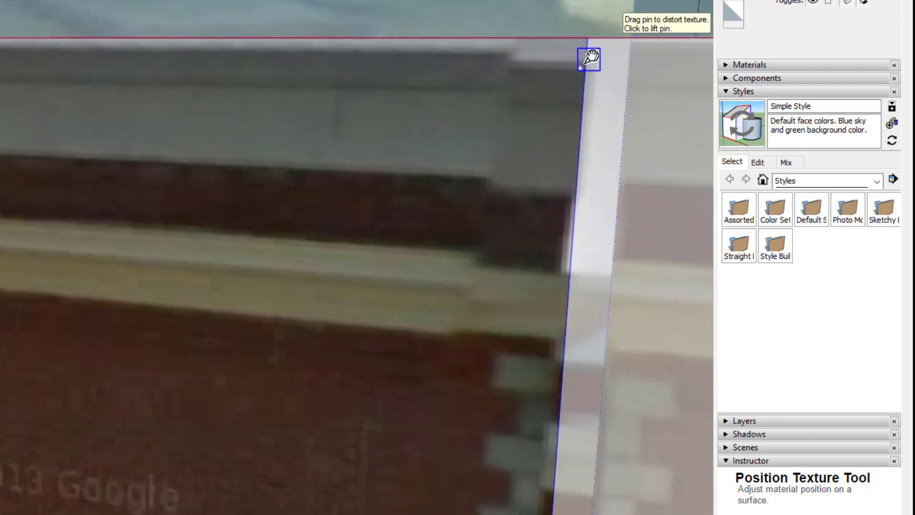
click(596, 55)
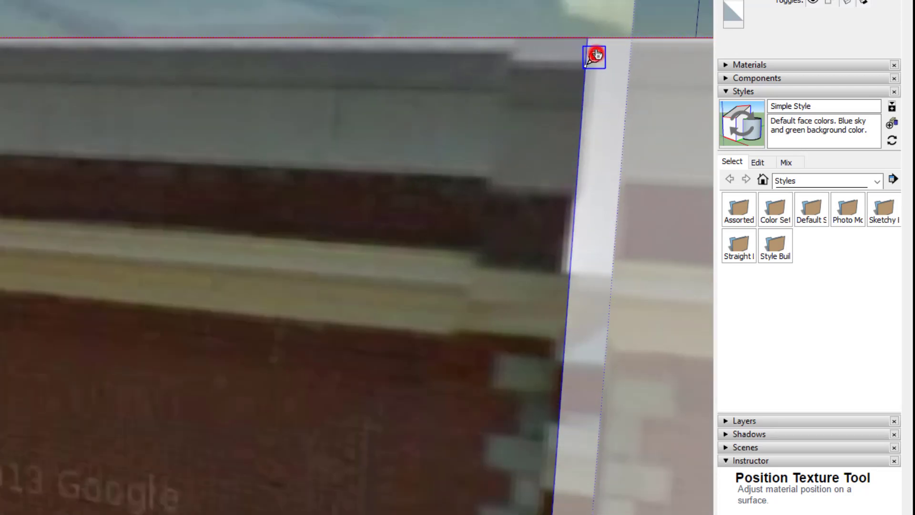
drag(595, 58, 596, 30)
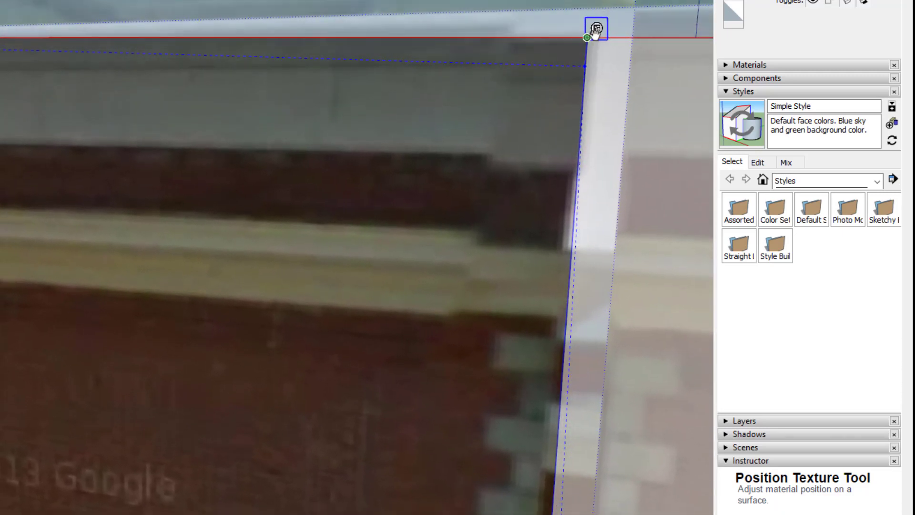
Re-pin the texture at the lower-left of the brick wall's base and stretch that point to the face's lower-left corner
scroll(596, 31, down, 6)
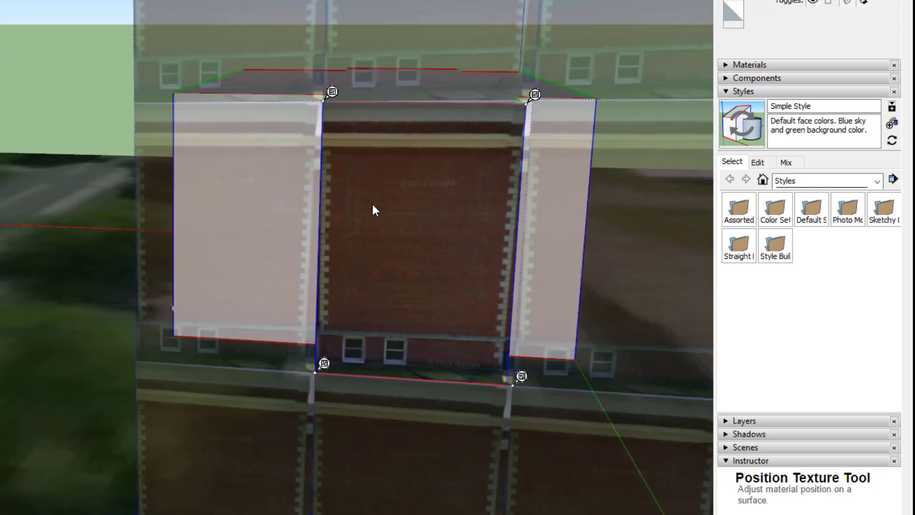
scroll(373, 204, up, 3)
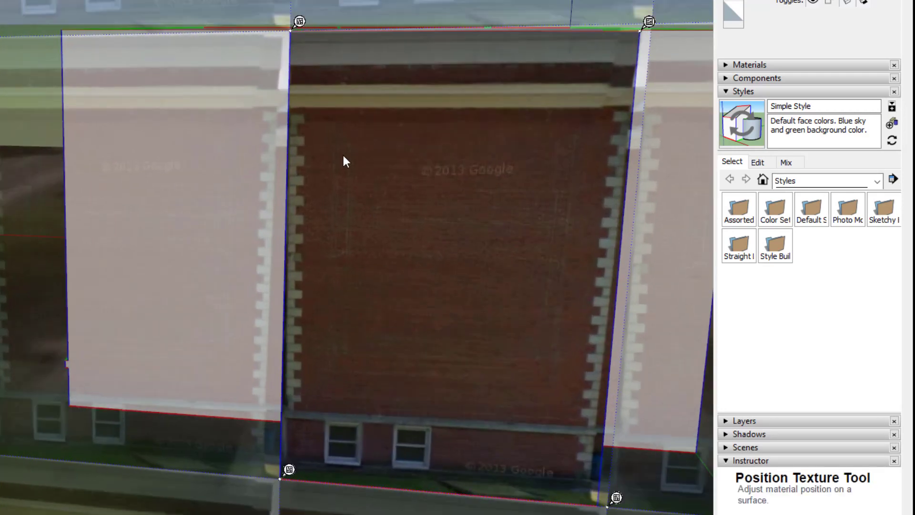
scroll(308, 40, down, 1)
scroll(302, 55, up, 2)
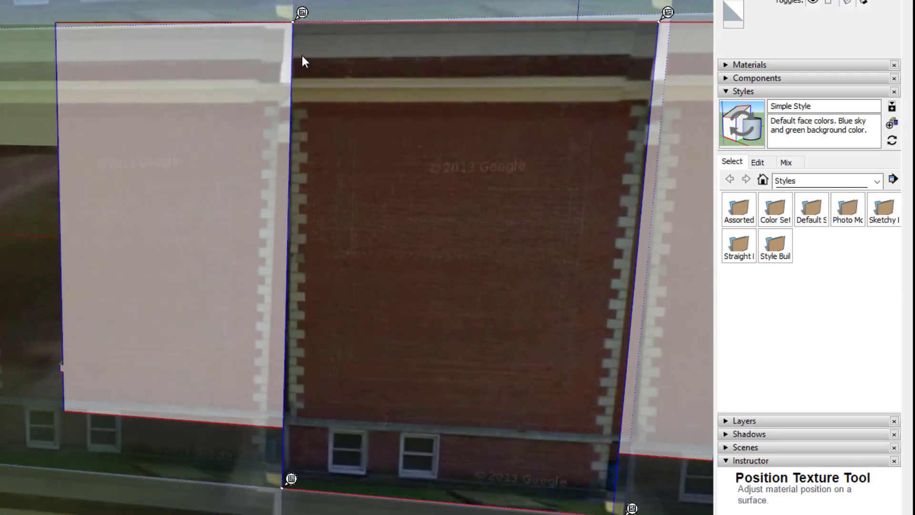
scroll(303, 56, up, 1)
scroll(319, 201, down, 3)
scroll(410, 267, down, 1)
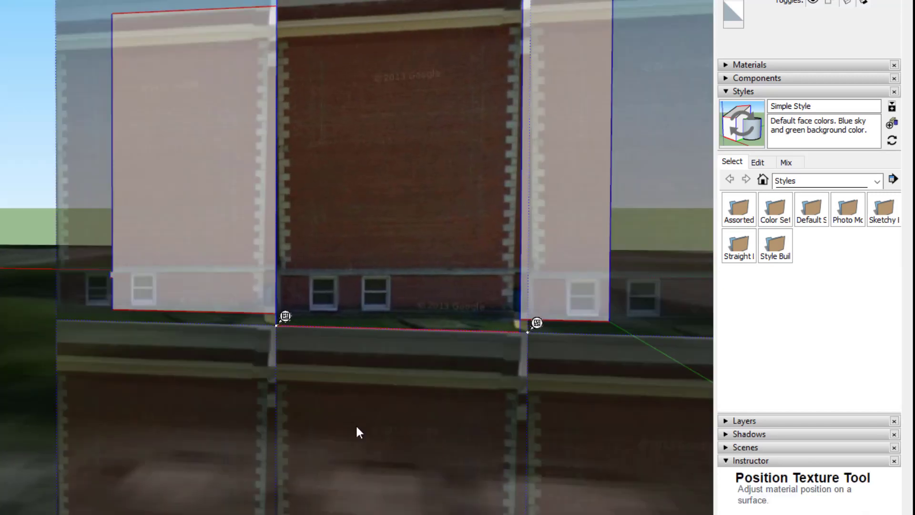
scroll(274, 308, up, 4)
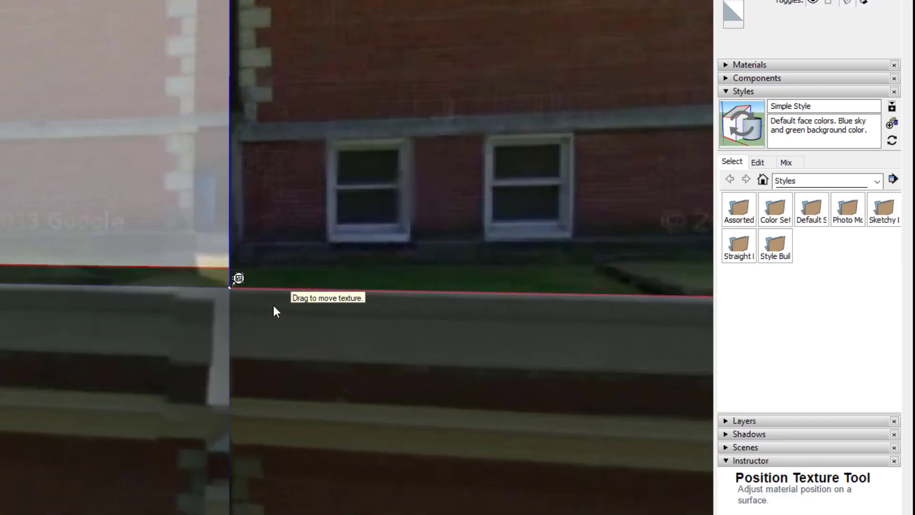
drag(324, 177, 246, 251)
click(246, 251)
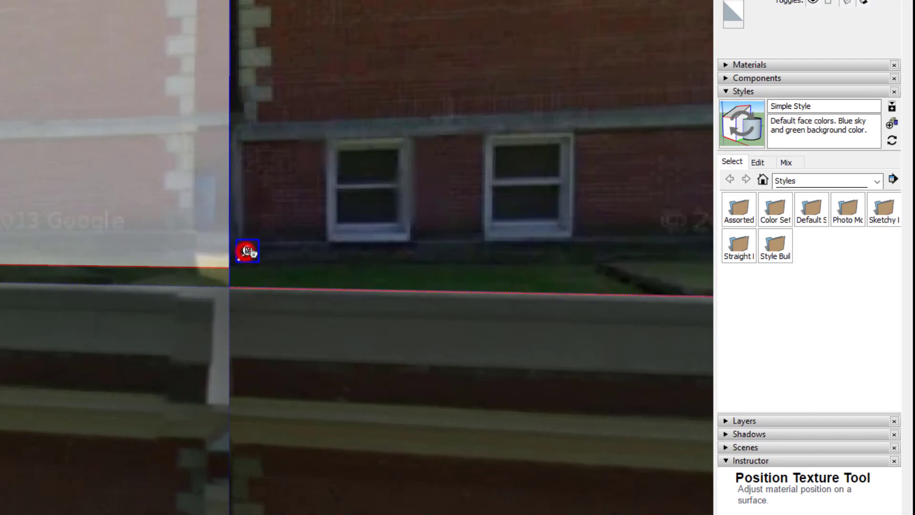
drag(246, 251, 236, 276)
Pin the brick wall's lower-right base point to the face's lower-right corner and finish positioning the projecting face's texture
scroll(243, 278, down, 6)
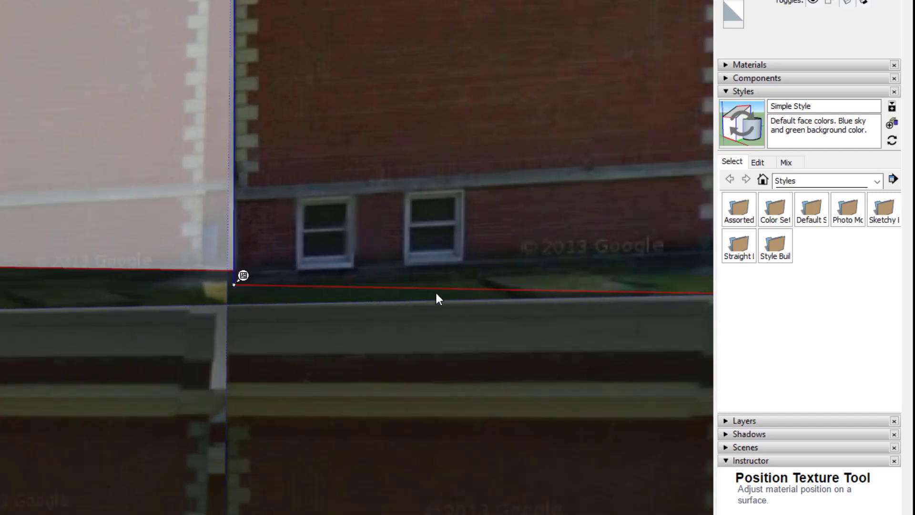
scroll(507, 288, up, 3)
scroll(508, 289, up, 3)
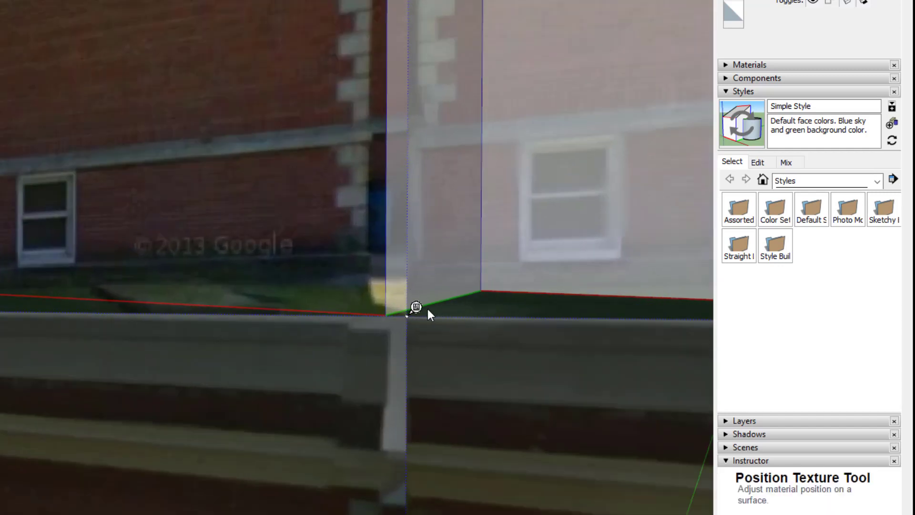
click(415, 307)
click(366, 244)
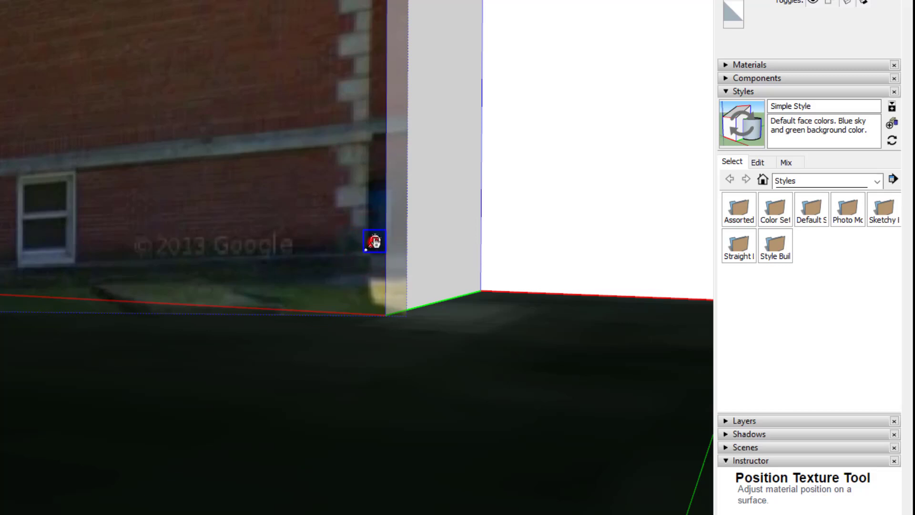
drag(374, 242, 395, 306)
scroll(386, 307, down, 2)
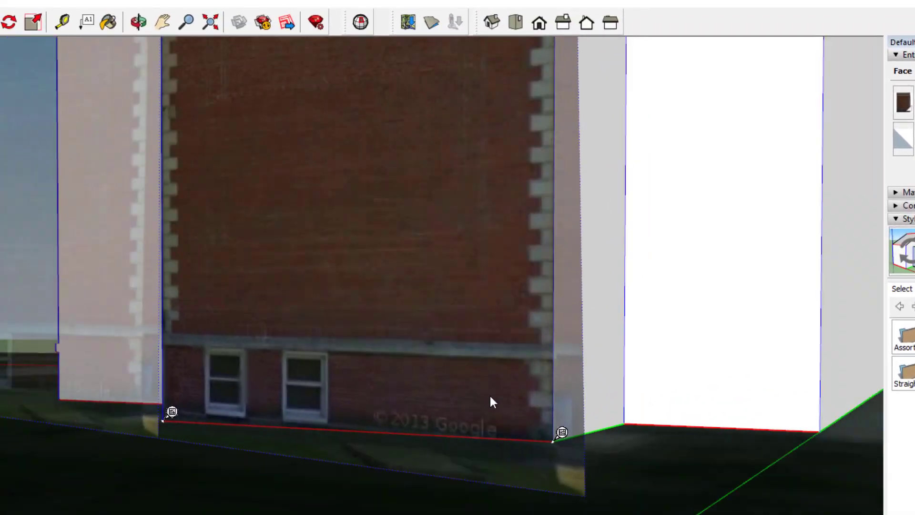
scroll(368, 335, down, 3)
middle_drag(299, 310, 423, 396)
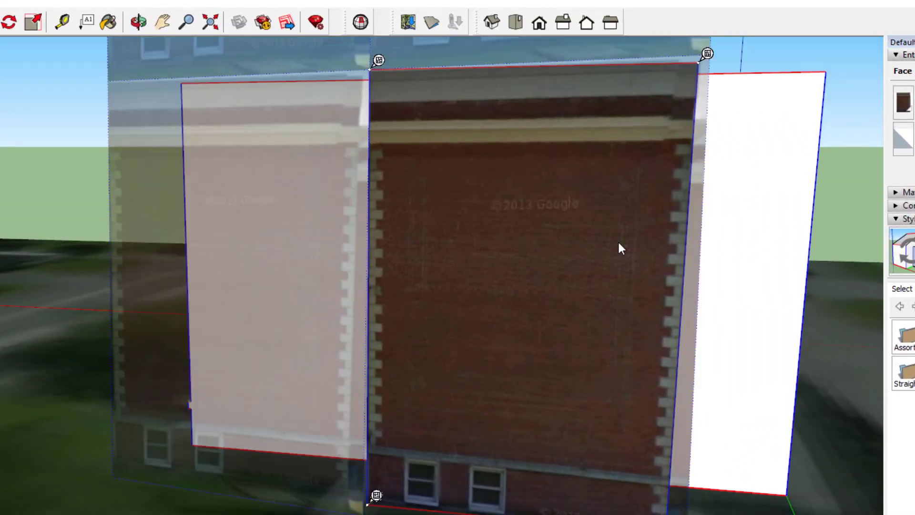
middle_drag(426, 214, 436, 260)
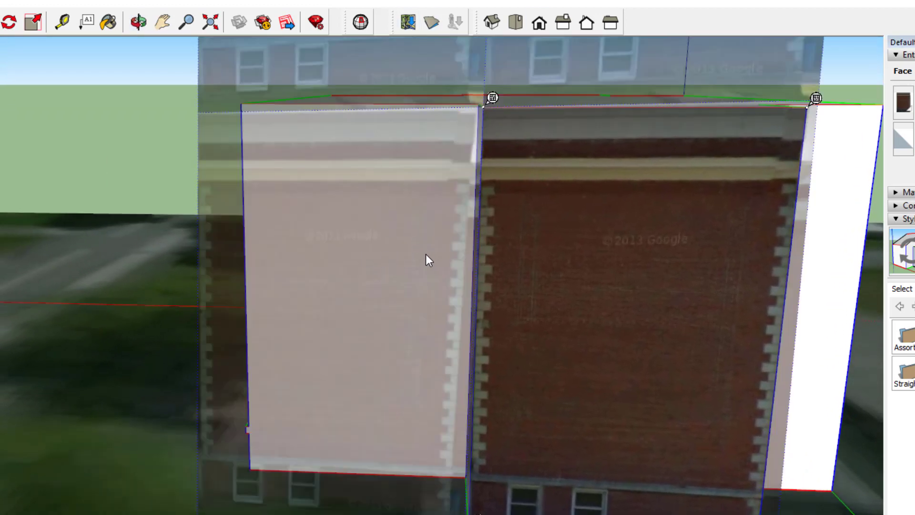
right_click(25, 408)
click(48, 417)
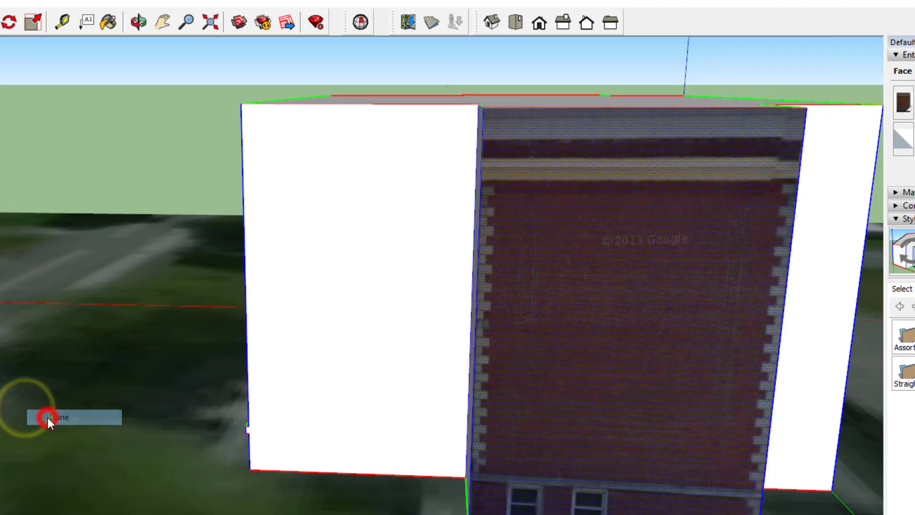
Import the red-shaded-window wall screenshot from Downloads as a texture and fit it corner to corner on the blank recessed side face
mouse_move(391, 280)
middle_down()
mouse_move(545, 259)
mouse_move(496, 291)
mouse_move(507, 323)
mouse_move(578, 303)
mouse_move(474, 300)
middle_up()
click(6, 15)
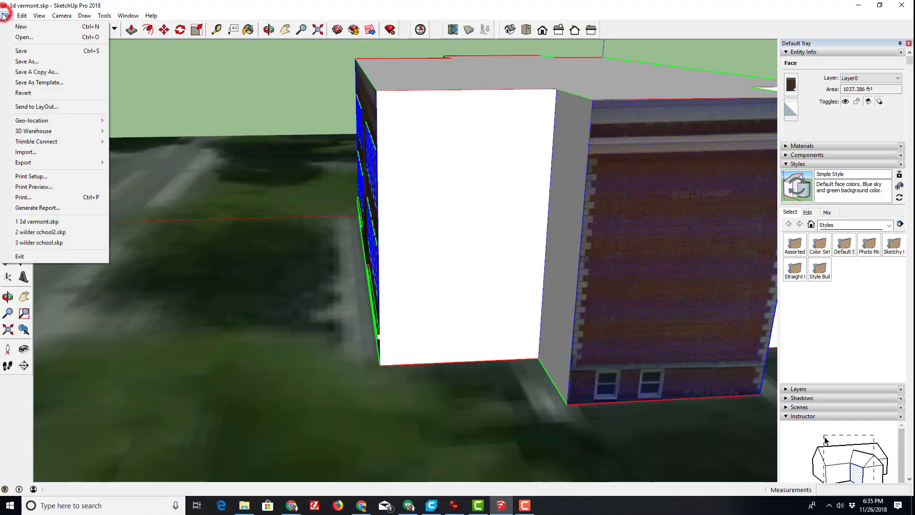
click(25, 153)
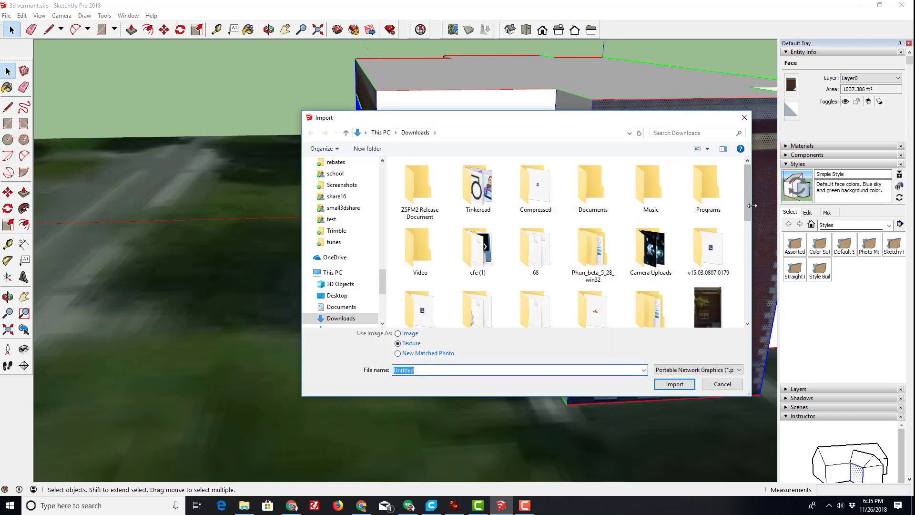
drag(748, 206, 748, 217)
double_click(709, 298)
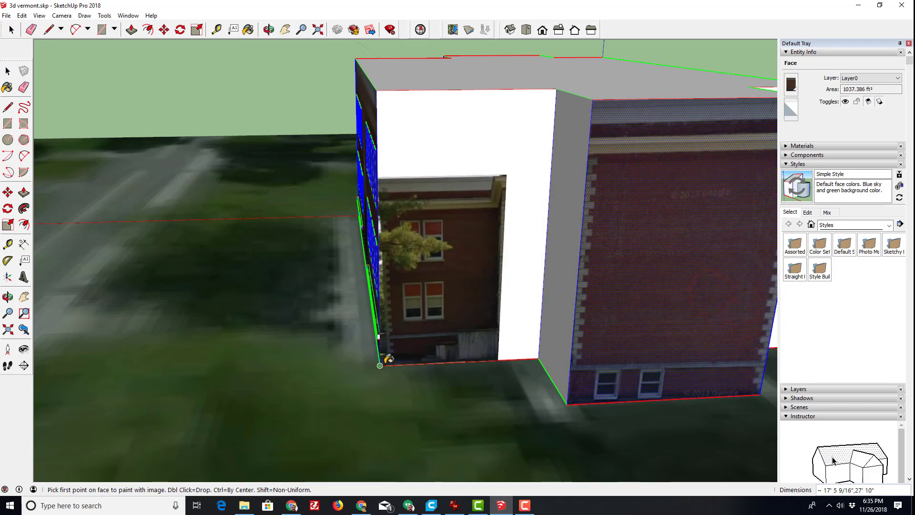
click(380, 365)
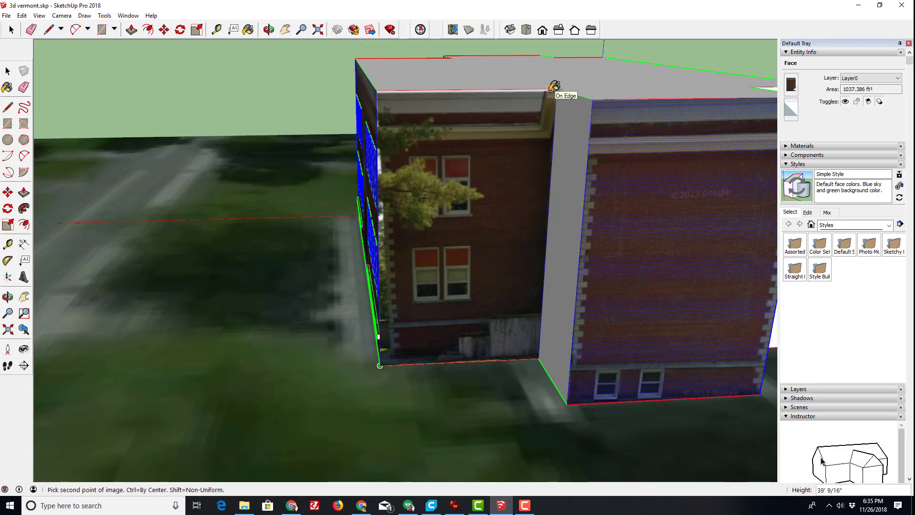
click(554, 86)
Start repositioning the recessed face's texture and pin the image's upper-left cornice edge to the face's upper-left corner
scroll(456, 129, up, 2)
right_click(457, 119)
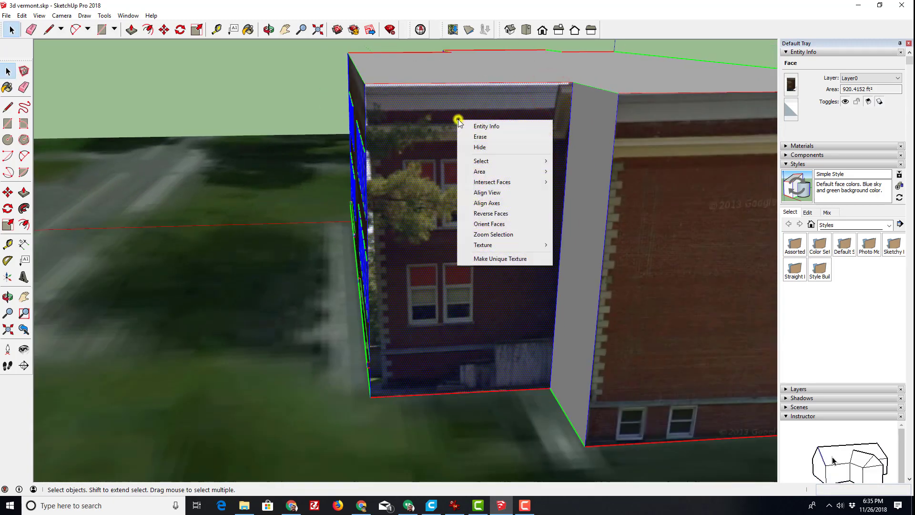
click(477, 244)
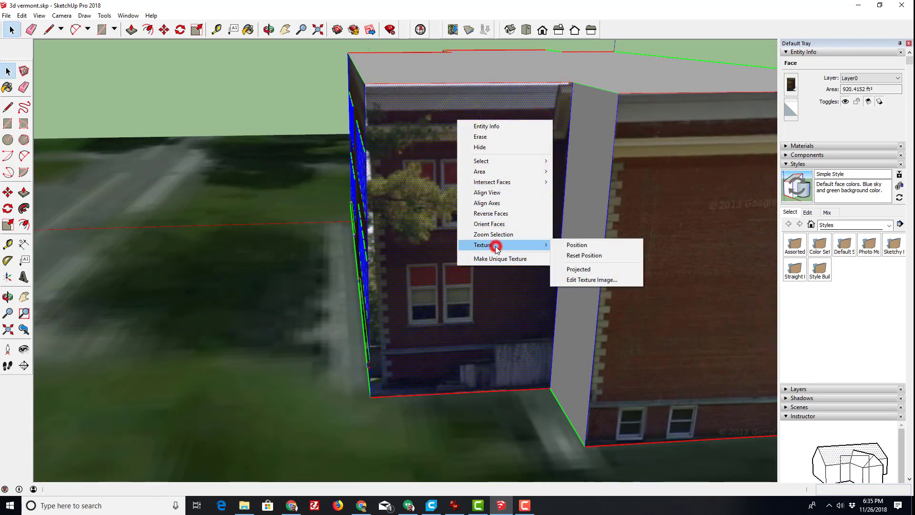
click(589, 246)
scroll(379, 102, up, 2)
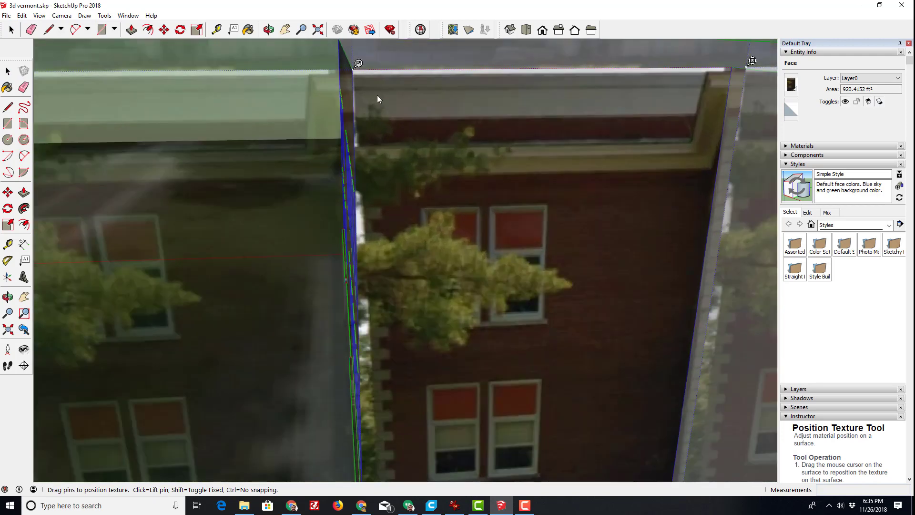
scroll(477, 171, down, 1)
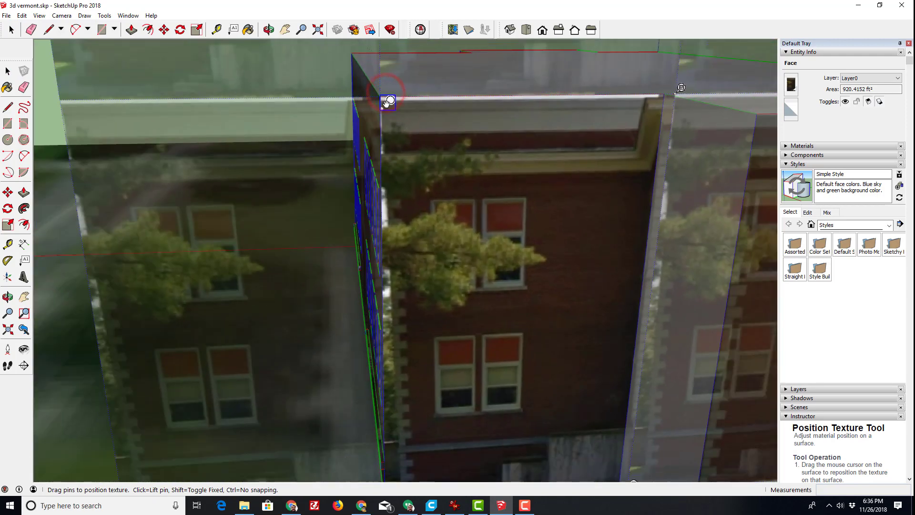
scroll(388, 97, up, 2)
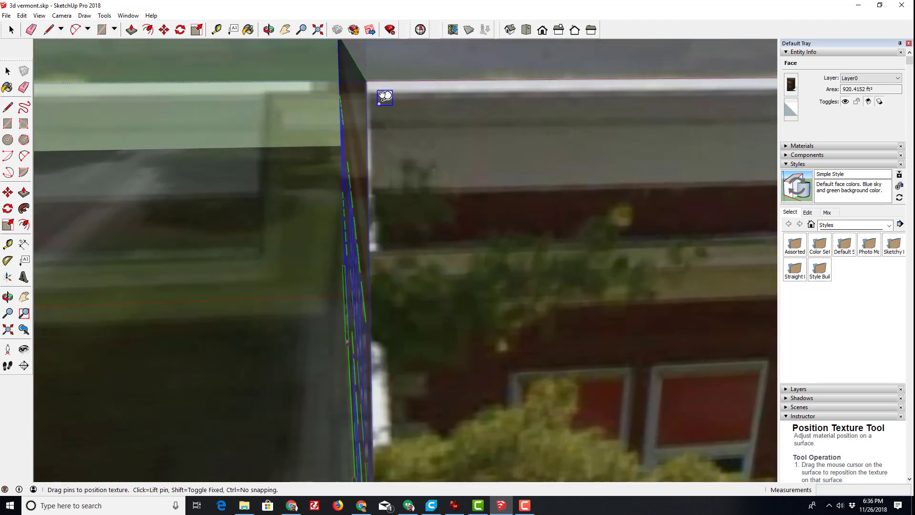
drag(381, 92, 378, 76)
Pull the recessed wall texture's upper-right pin in to the face's upper-right corner
scroll(450, 111, down, 3)
scroll(672, 115, down, 4)
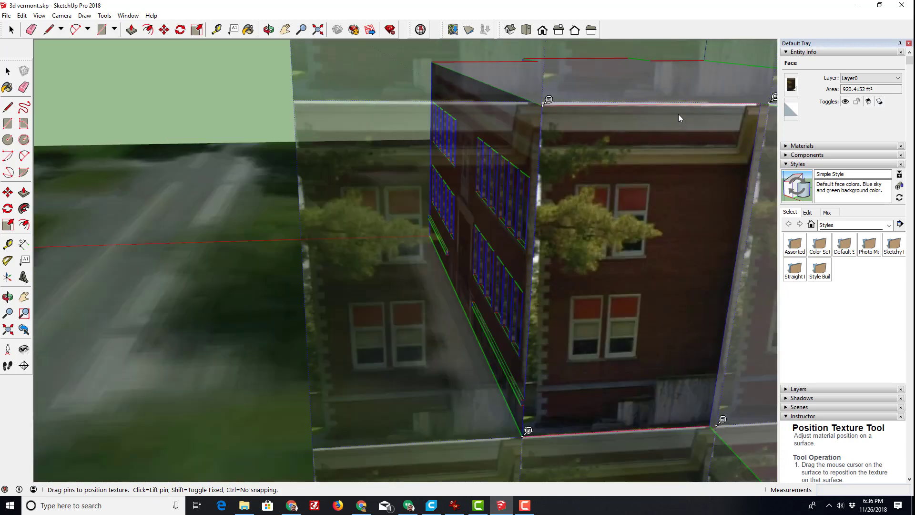
middle_drag(679, 115, 544, 155)
scroll(633, 174, up, 4)
mouse_move(605, 154)
middle_down()
mouse_move(637, 163)
mouse_move(693, 156)
middle_up()
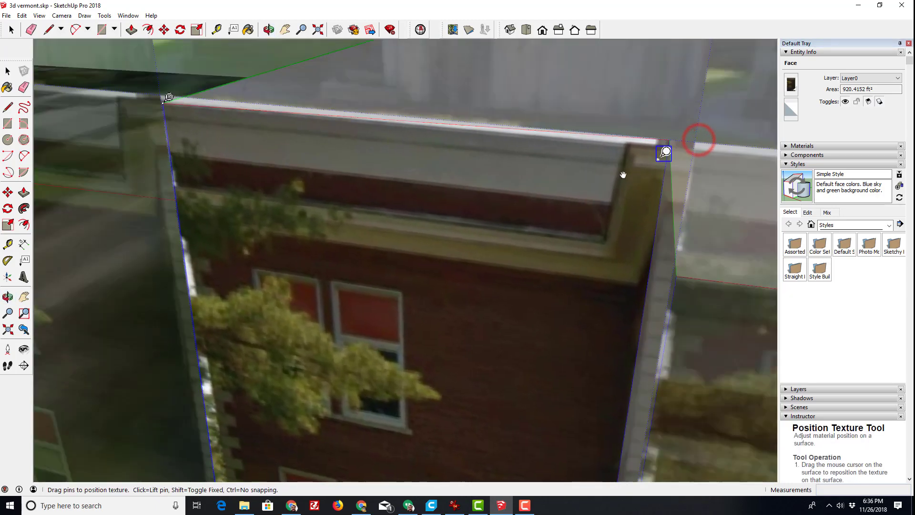
mouse_move(623, 175)
middle_down()
mouse_move(599, 190)
mouse_move(678, 168)
middle_up()
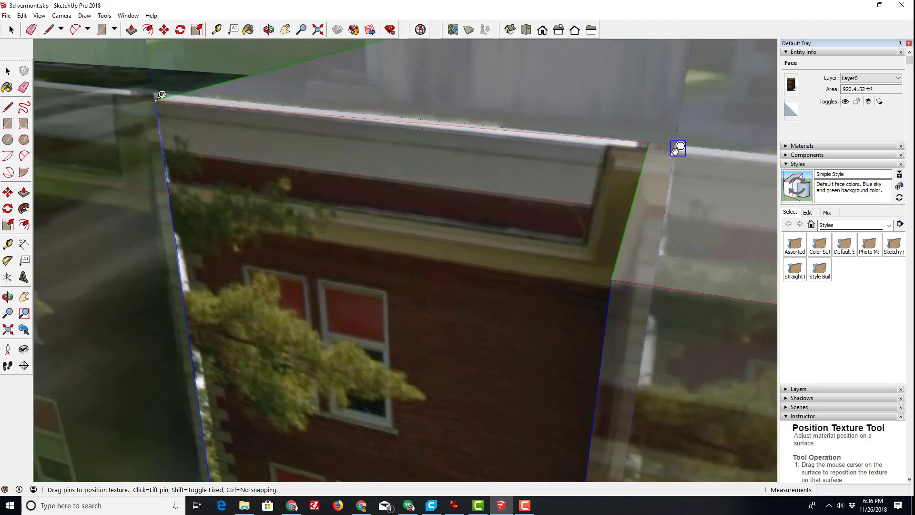
click(679, 149)
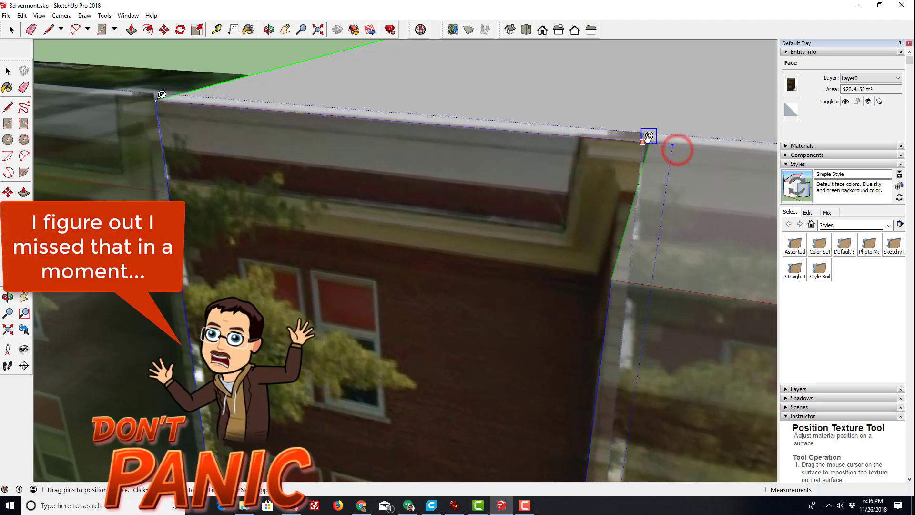
middle_drag(648, 149, 630, 149)
scroll(618, 210, down, 6)
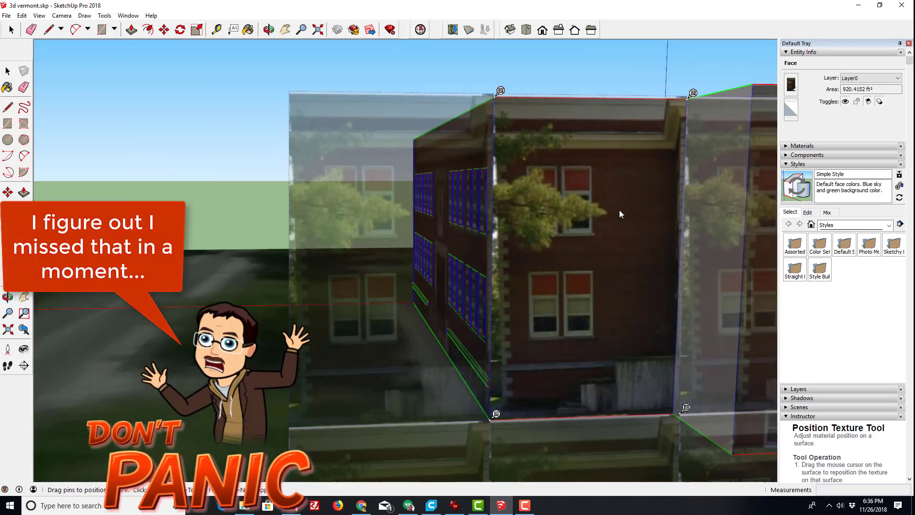
Move the recessed wall texture's lower-left pin onto the brick base corner and pin that point to the face's lower-left corner
middle_drag(654, 352, 555, 346)
scroll(554, 346, up, 3)
scroll(553, 349, up, 3)
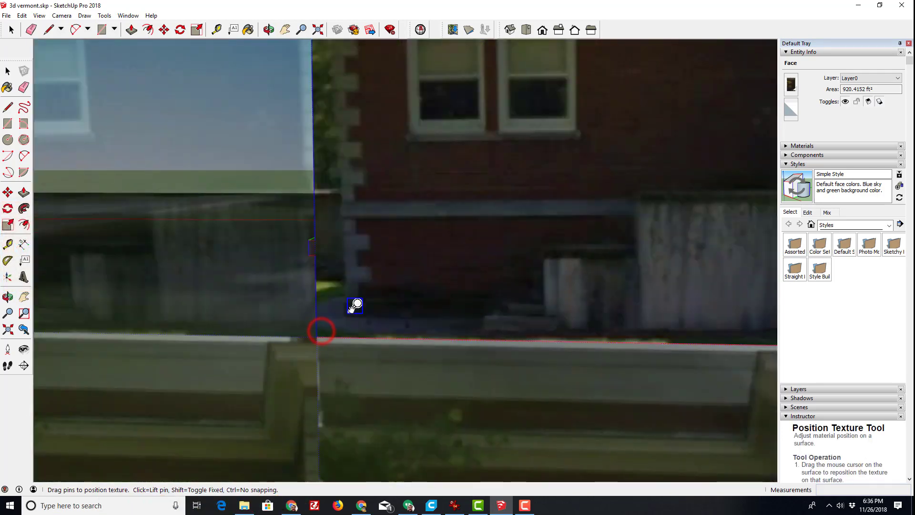
scroll(352, 310, up, 2)
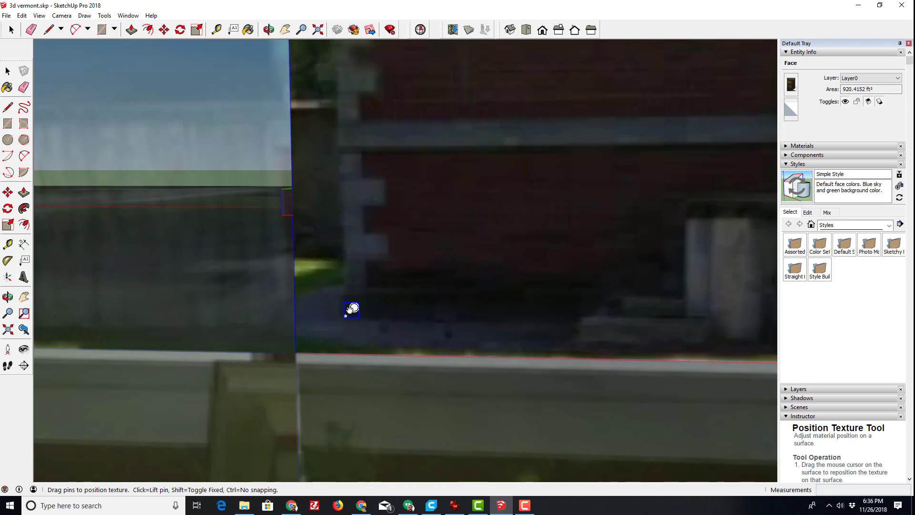
scroll(303, 349, down, 2)
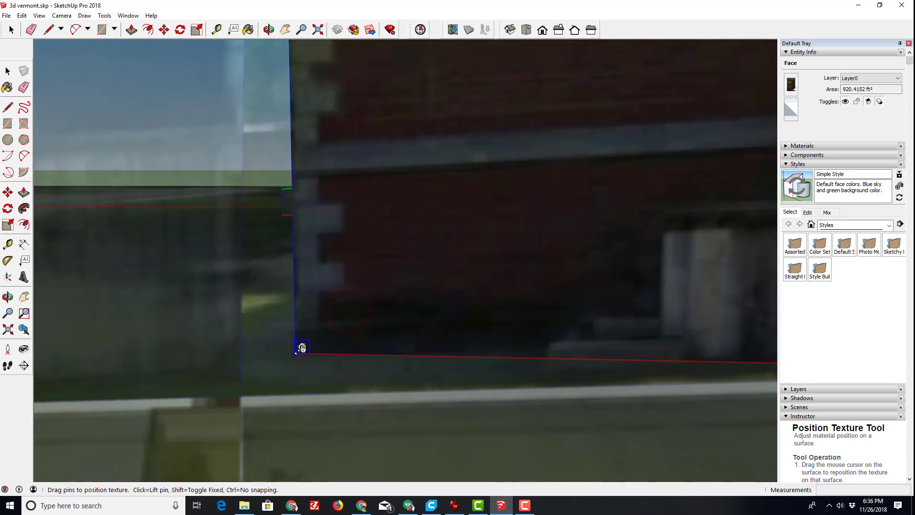
scroll(482, 322, down, 2)
scroll(481, 322, down, 1)
scroll(648, 359, up, 4)
Set the lower-right pin at the wall's base edge in the image and pull it to the recessed face's lower-right corner
scroll(668, 327, down, 4)
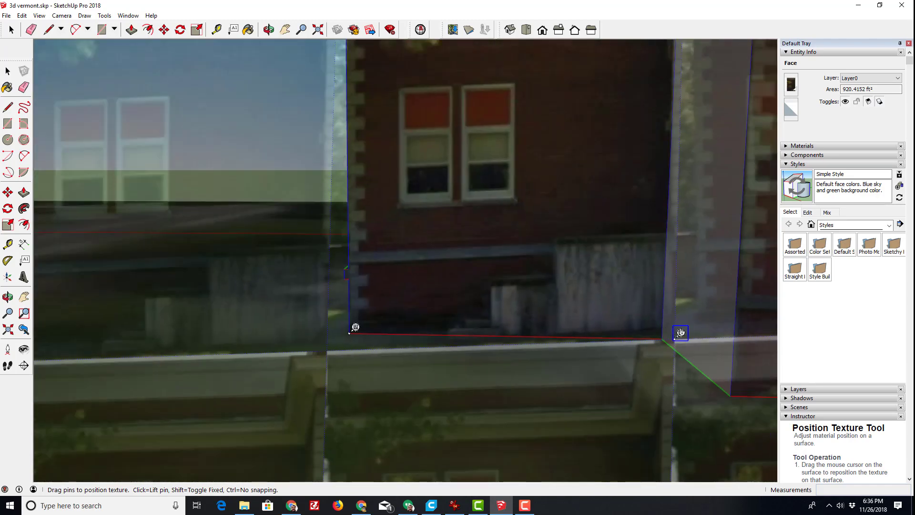
drag(681, 335, 681, 331)
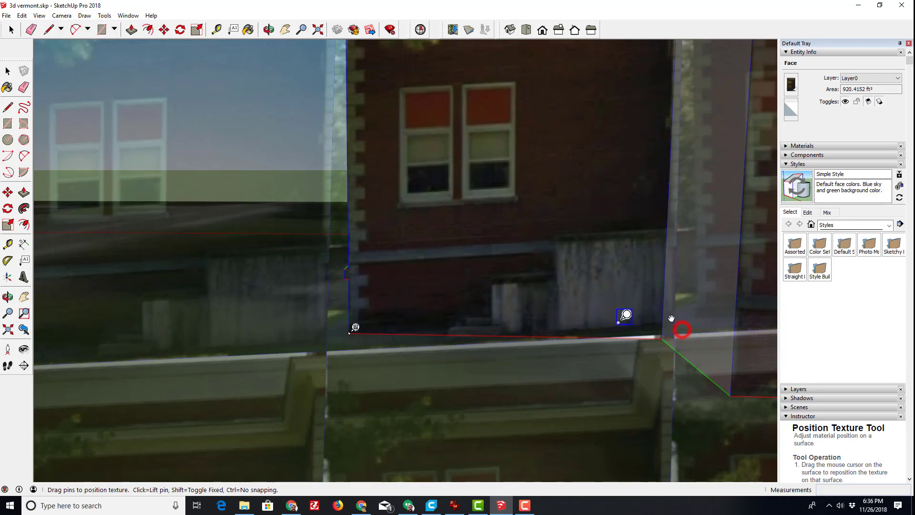
scroll(667, 333, up, 4)
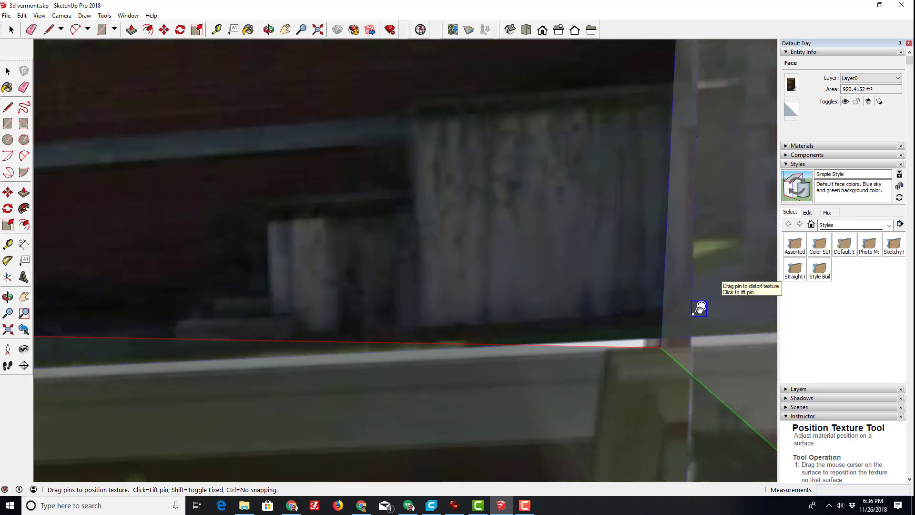
click(699, 308)
drag(699, 308, 666, 340)
scroll(639, 310, down, 7)
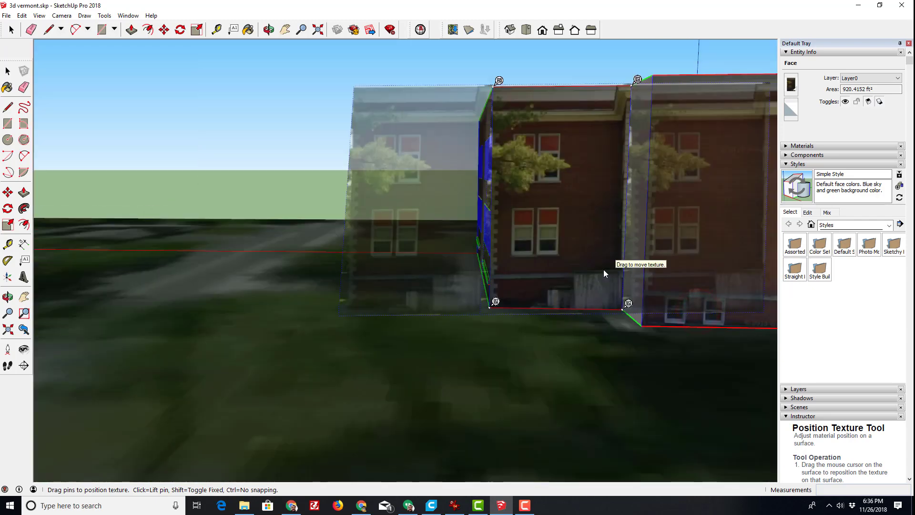
Shift the recessed wall texture's upper-right pin slightly down and inward, and finish positioning the texture
scroll(605, 270, up, 1)
mouse_move(605, 269)
middle_down()
mouse_move(631, 321)
mouse_move(631, 343)
middle_up()
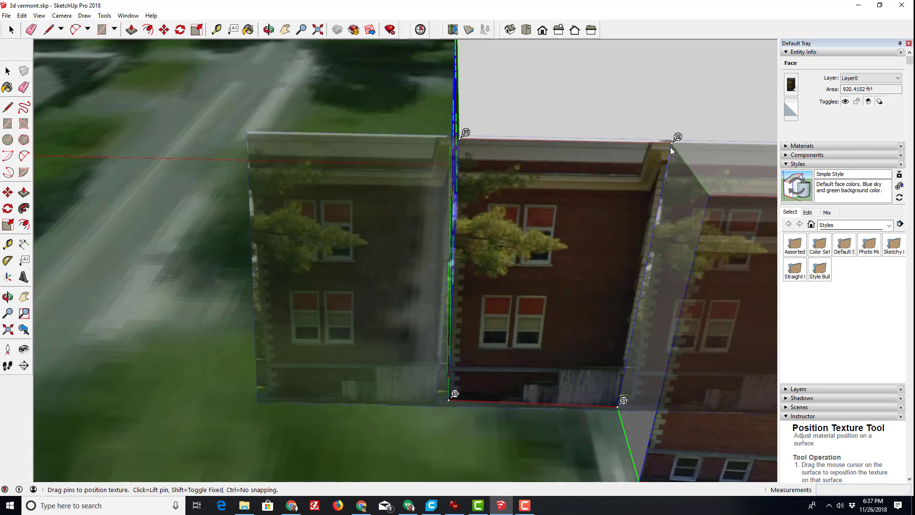
drag(678, 137, 666, 156)
scroll(632, 215, down, 4)
middle_drag(595, 231, 568, 188)
right_click(359, 260)
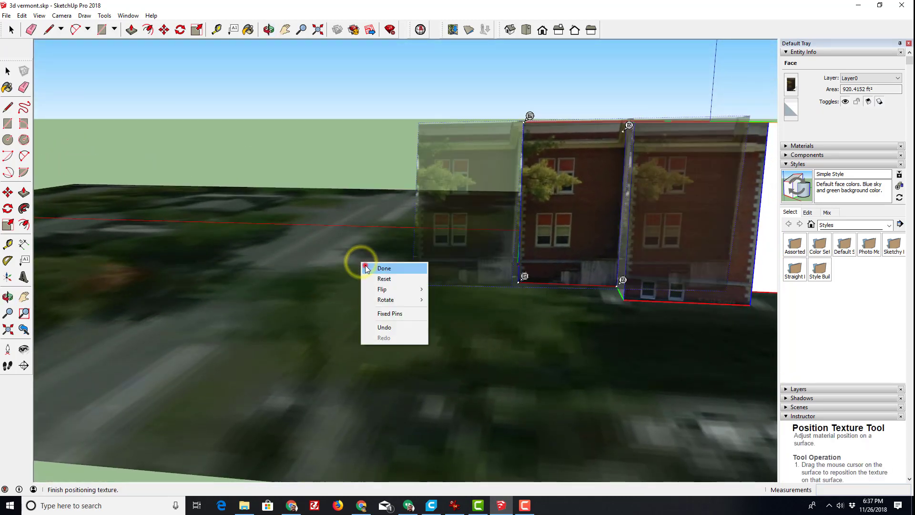
click(374, 266)
Draw a rectangle about 8' 1" by 3' 6" over the lower-left window on the recessed wall
click(598, 299)
middle_drag(593, 293, 519, 298)
scroll(605, 265, up, 3)
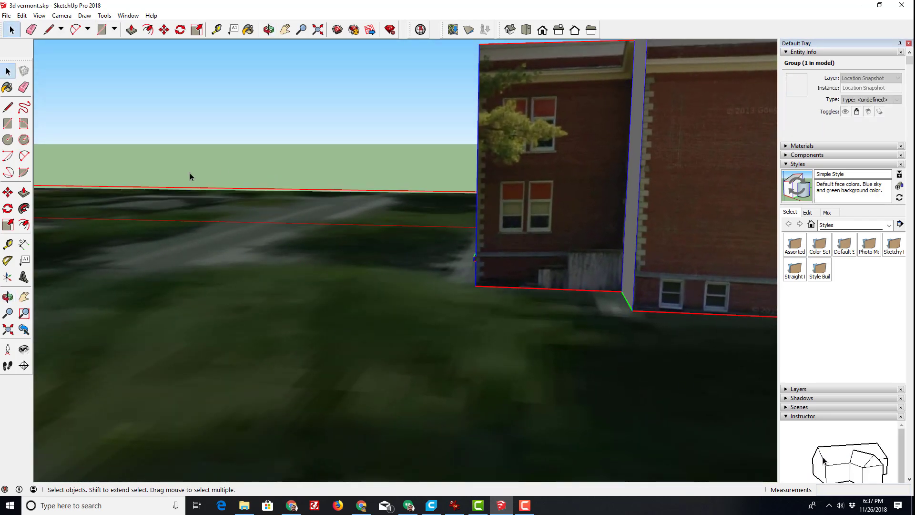
click(8, 124)
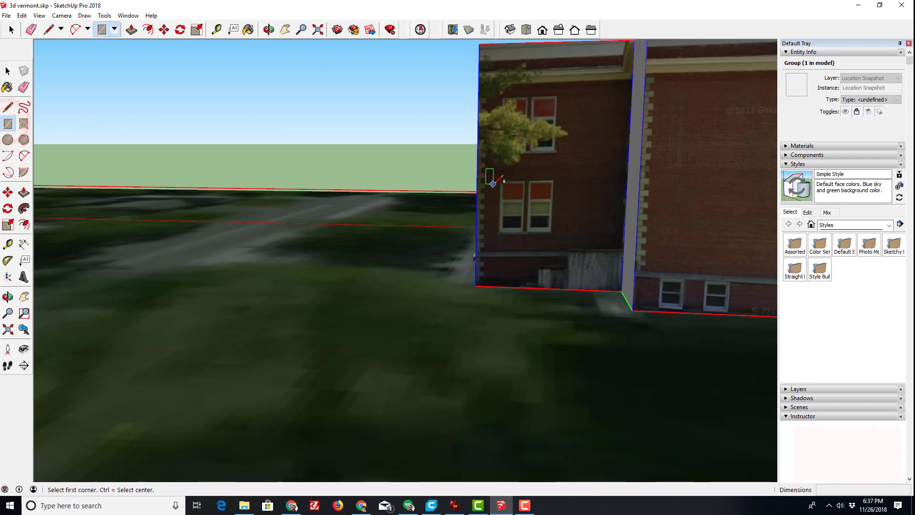
click(502, 182)
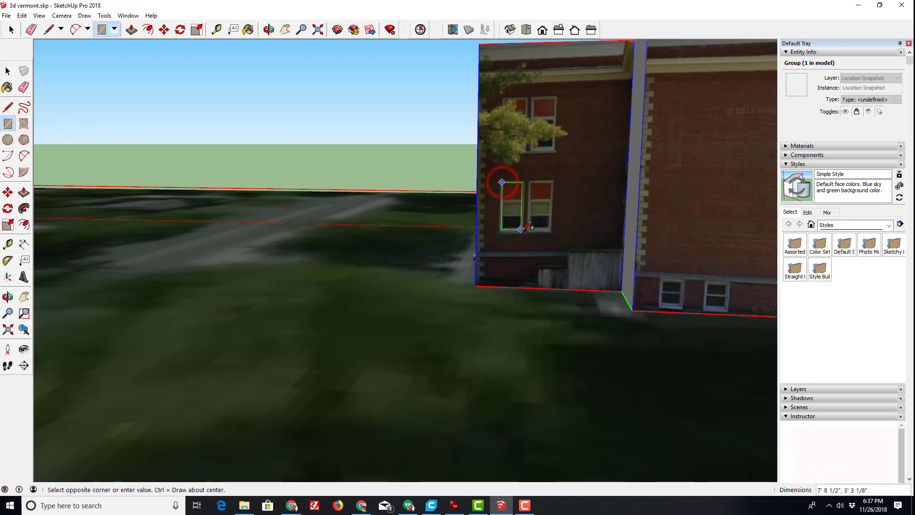
click(523, 232)
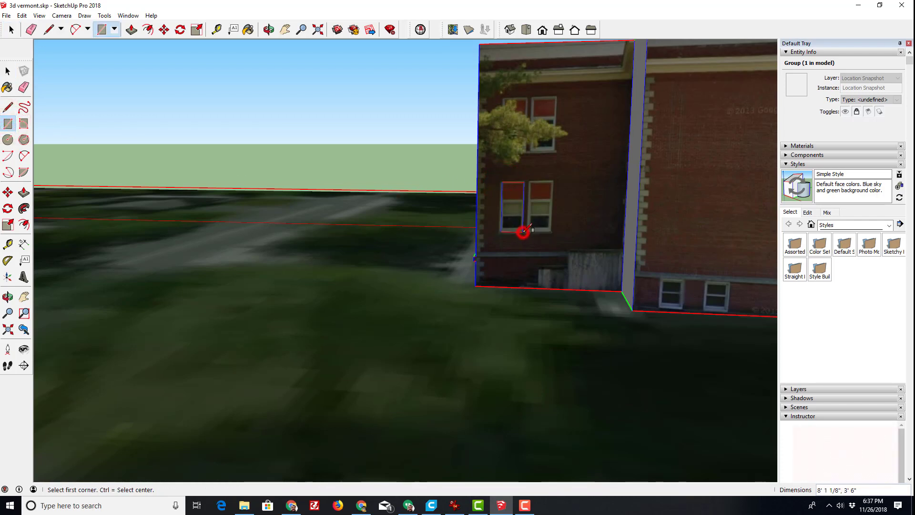
Copy the lower-left window rectangle about 4' 5" sideways onto the adjacent lower-right window
scroll(497, 238, up, 2)
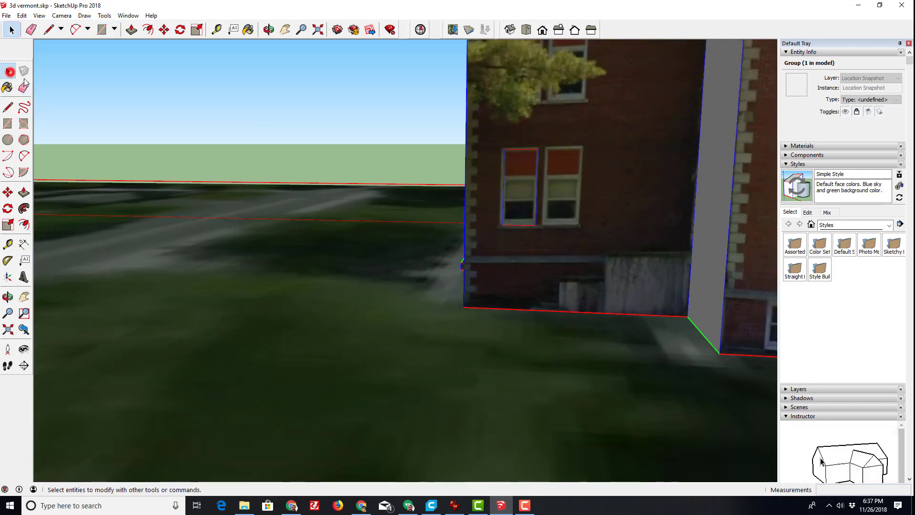
click(8, 70)
double_click(513, 207)
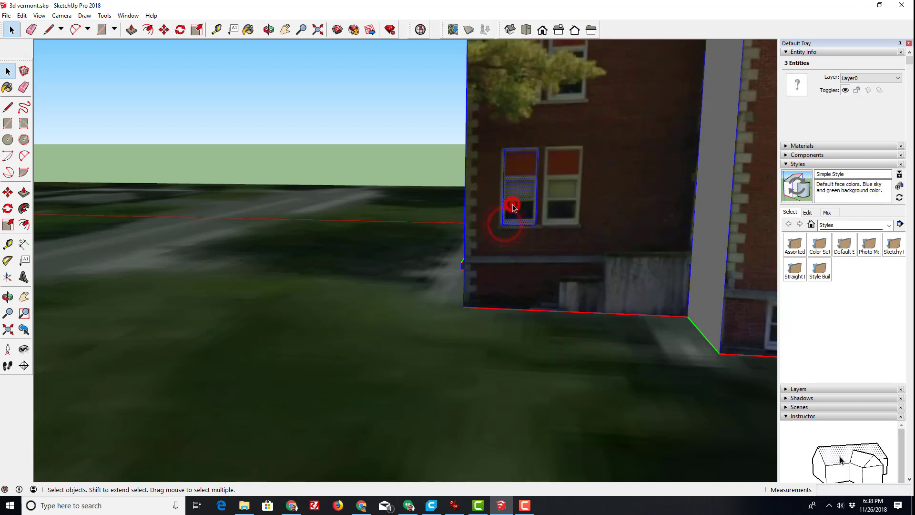
middle_drag(429, 262, 468, 291)
key(m)
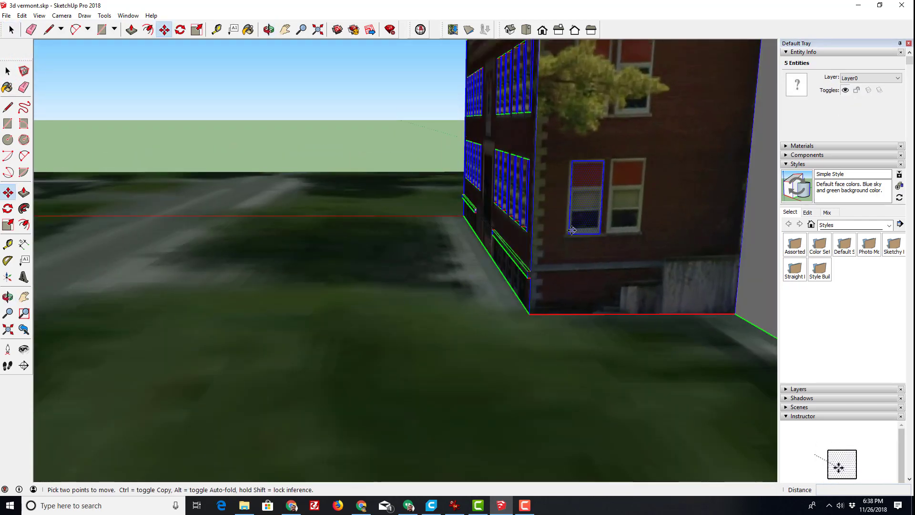
click(570, 231)
key(ctrl)
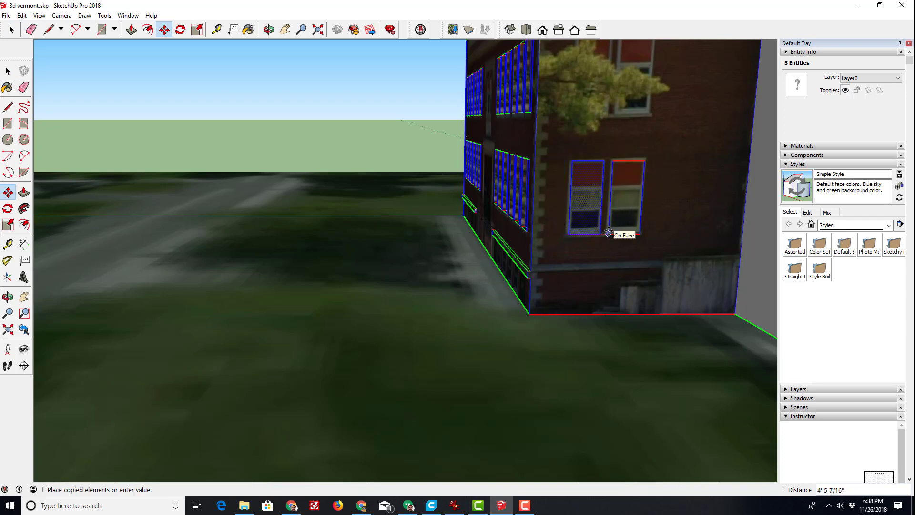
click(608, 232)
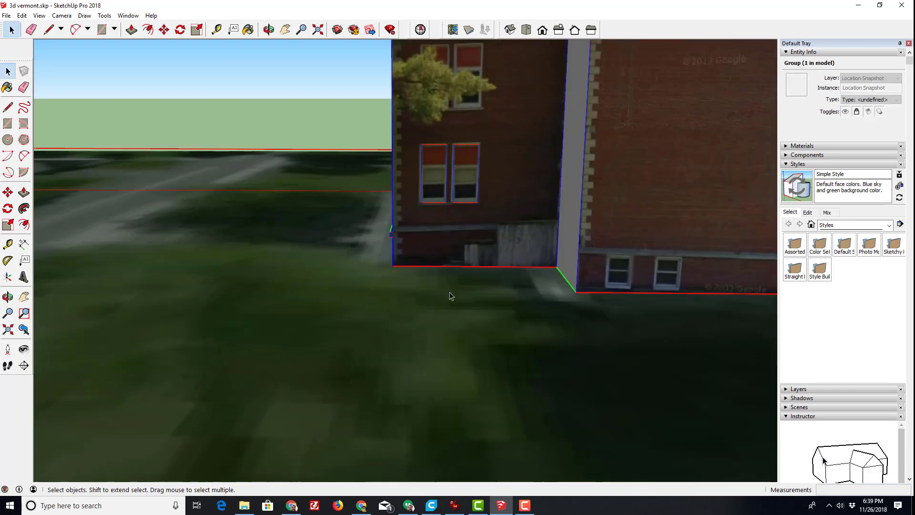
Copy the lower-left window rectangle straight up onto the upper-left window in the recessed wall's image
middle_drag(449, 292, 487, 276)
scroll(470, 224, up, 1)
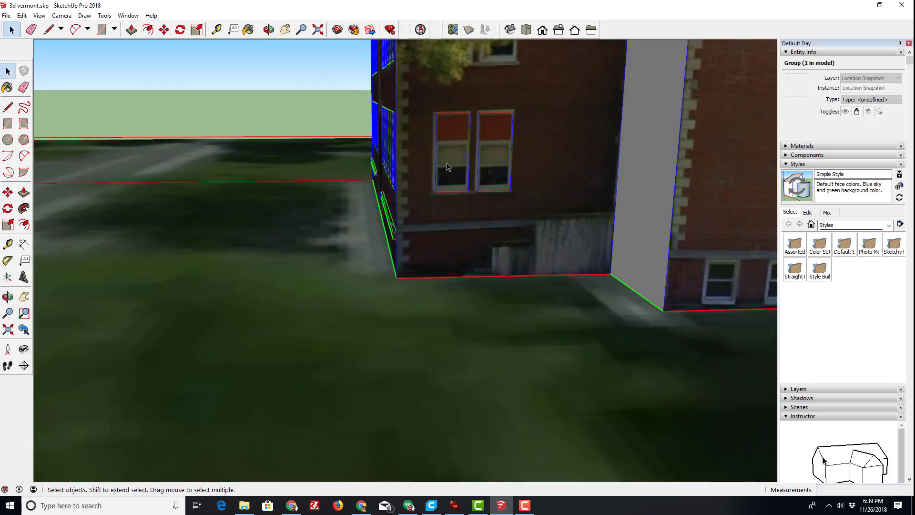
click(447, 160)
double_click(447, 162)
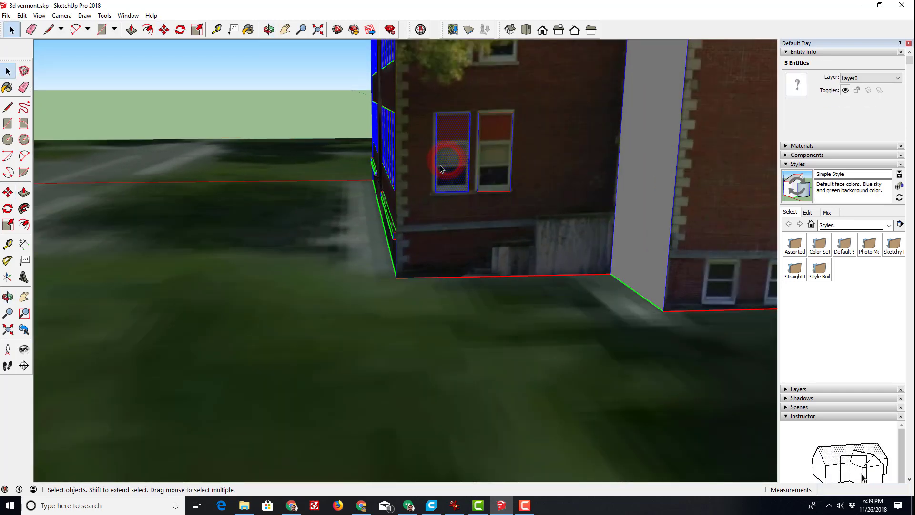
key(m)
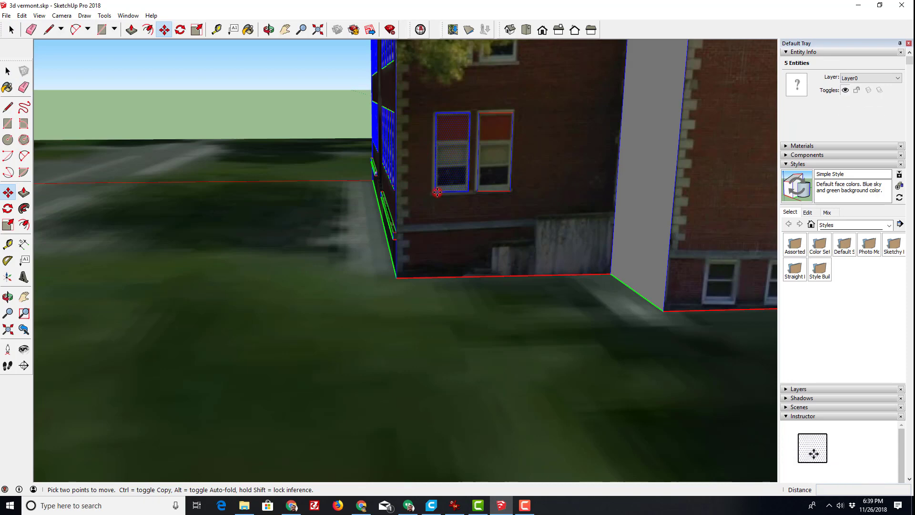
click(435, 192)
key(ctrl)
scroll(434, 190, up, 1)
scroll(429, 189, down, 5)
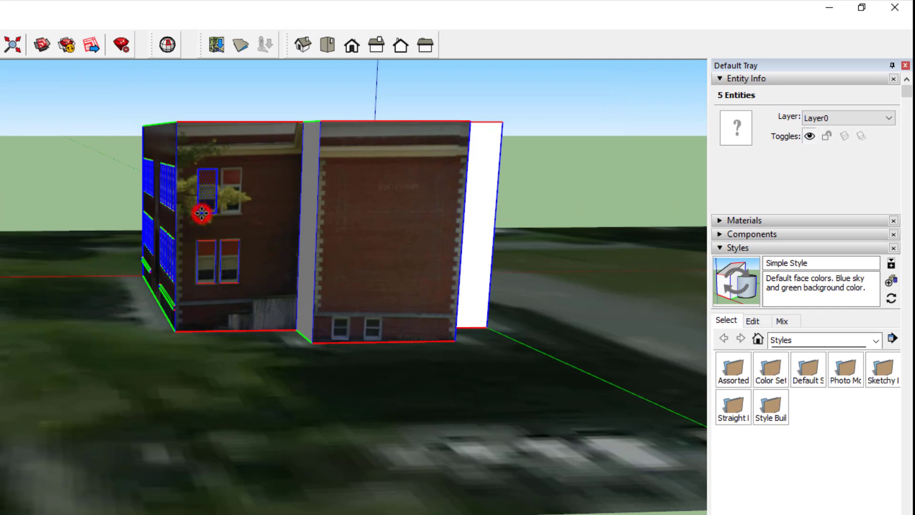
click(197, 212)
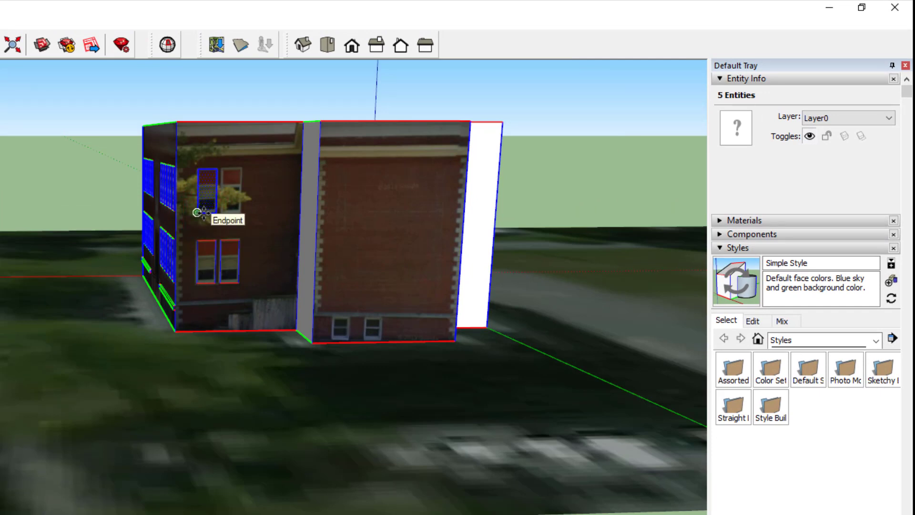
Copy the upper-left window rectangle sideways onto the upper-right window
click(204, 211)
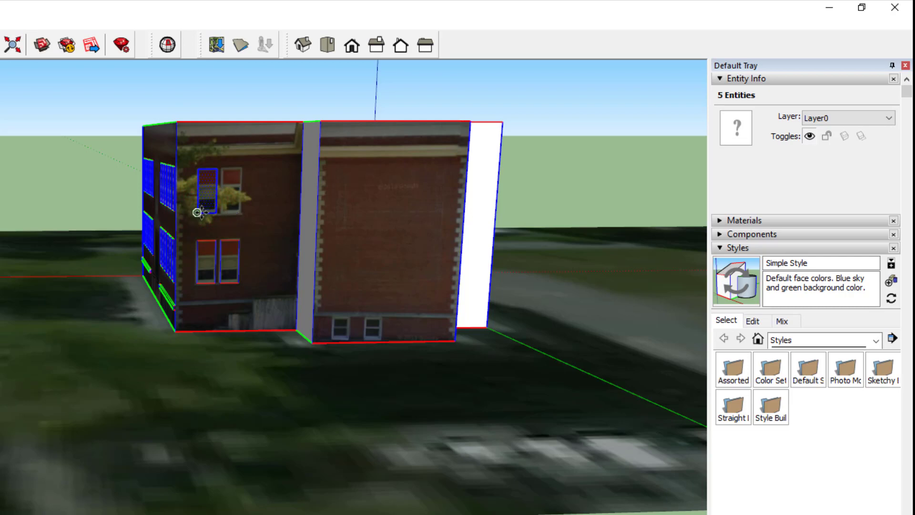
click(198, 211)
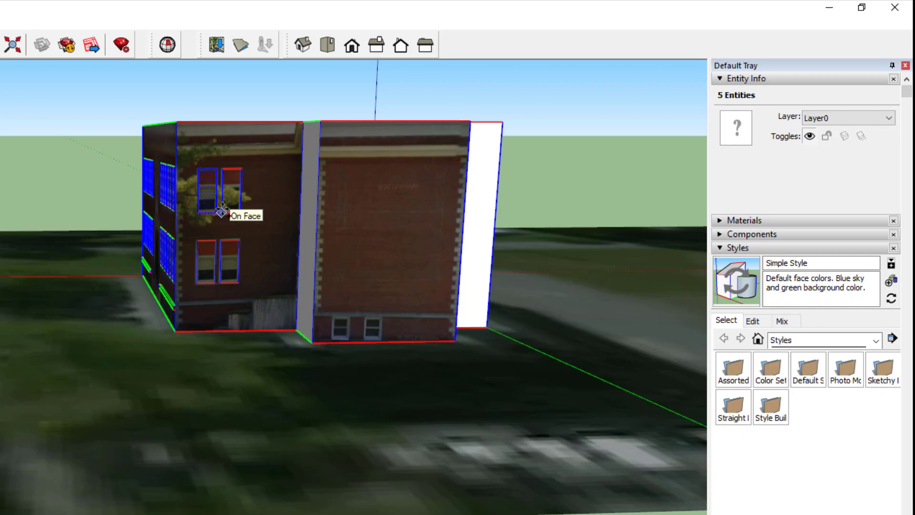
click(221, 210)
scroll(214, 241, up, 3)
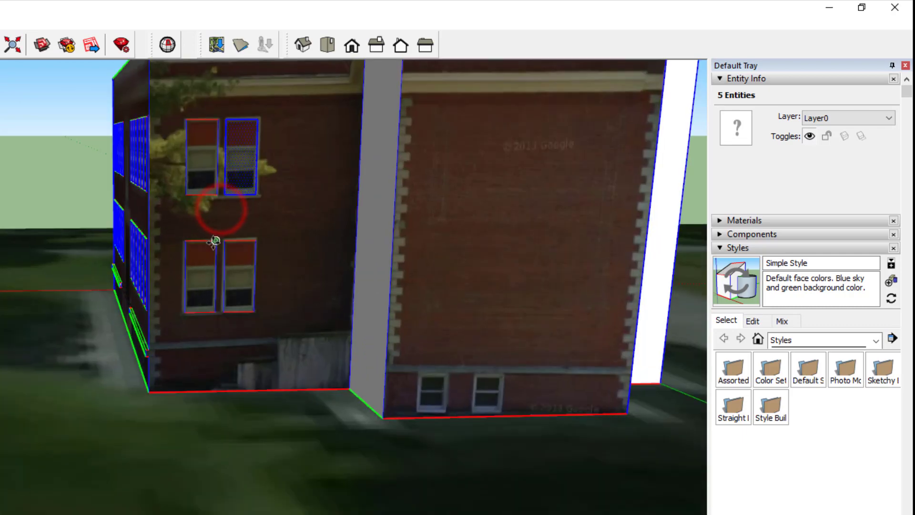
Push the recessed wall's upper-right window face inward by 6"
scroll(214, 242, up, 3)
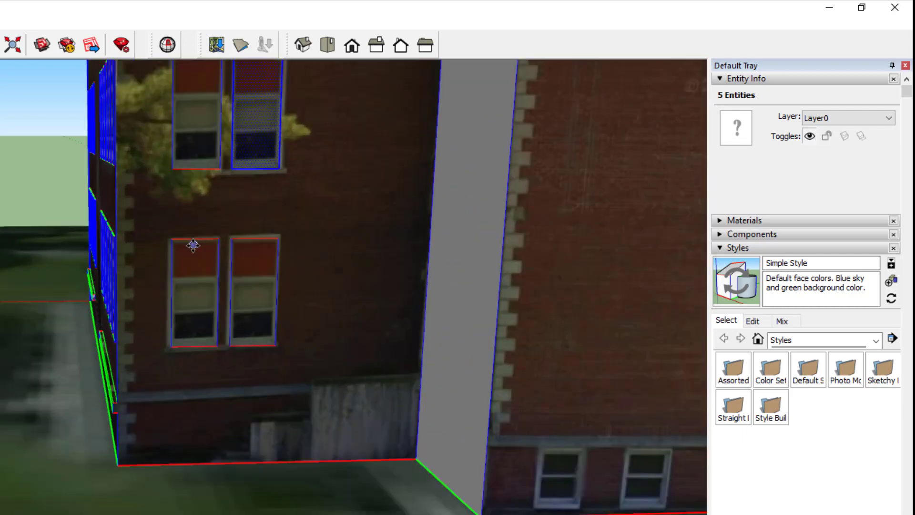
middle_drag(194, 247, 285, 257)
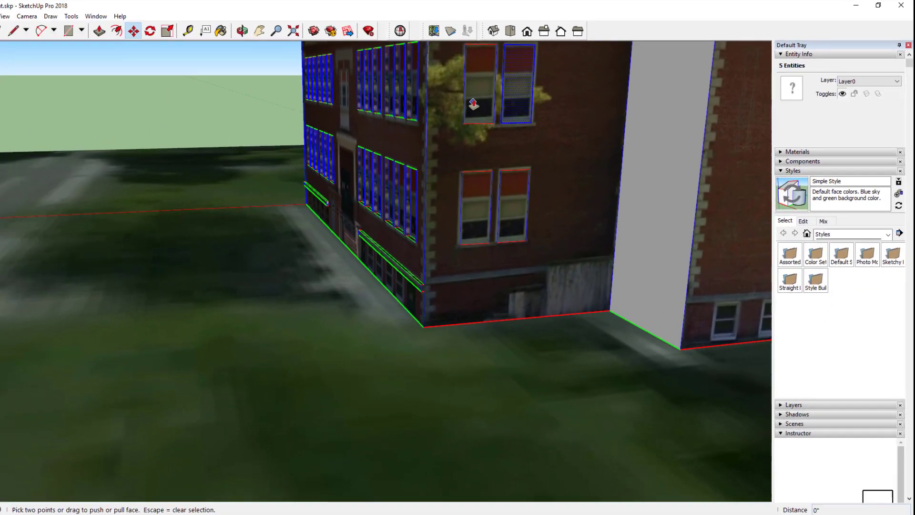
key(p)
click(537, 92)
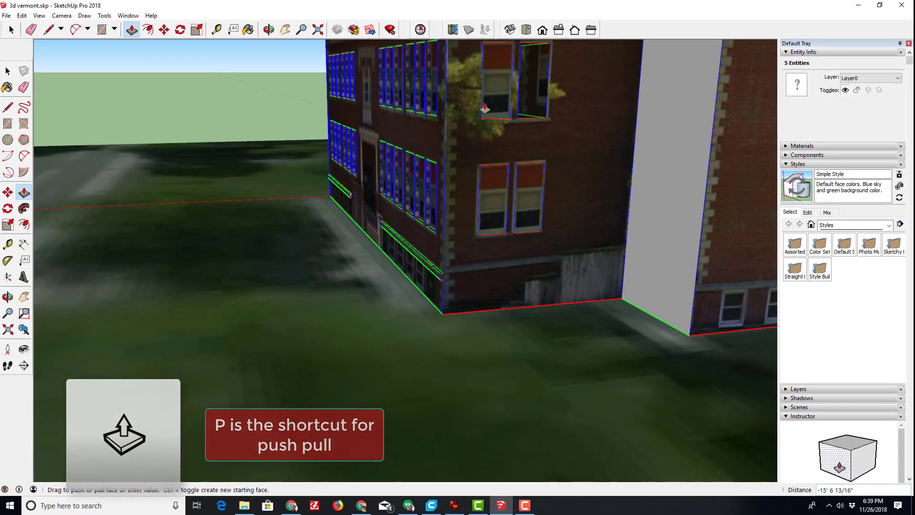
text(6)
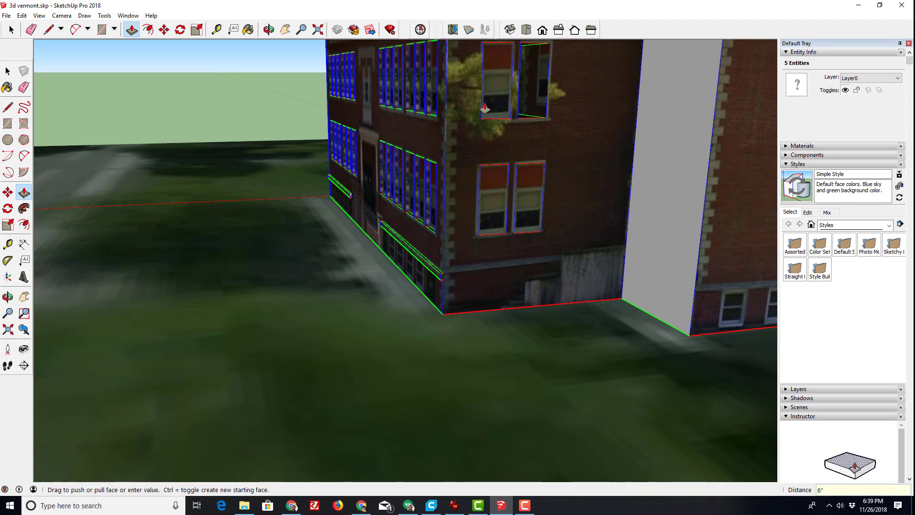
key(Return)
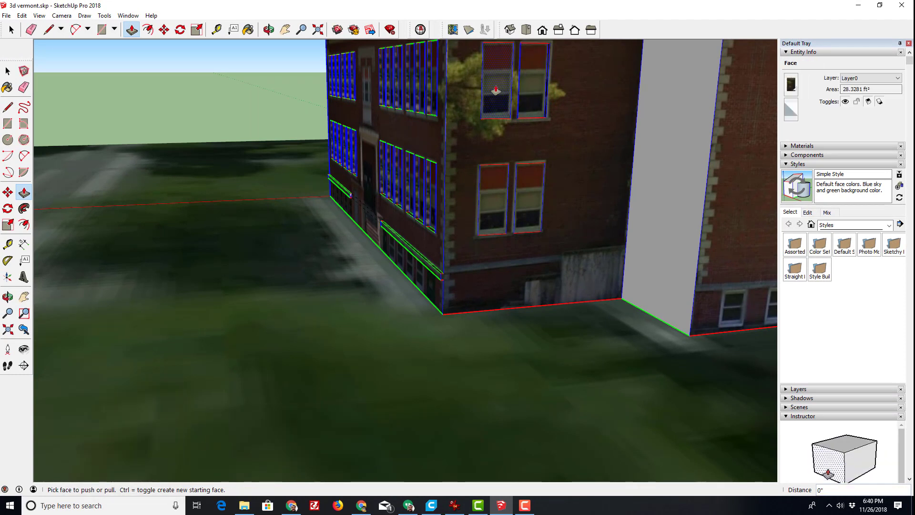
Push the upper-left window face inward 6", matching the depth of the upper-right window
click(496, 90)
middle_drag(577, 142, 429, 88)
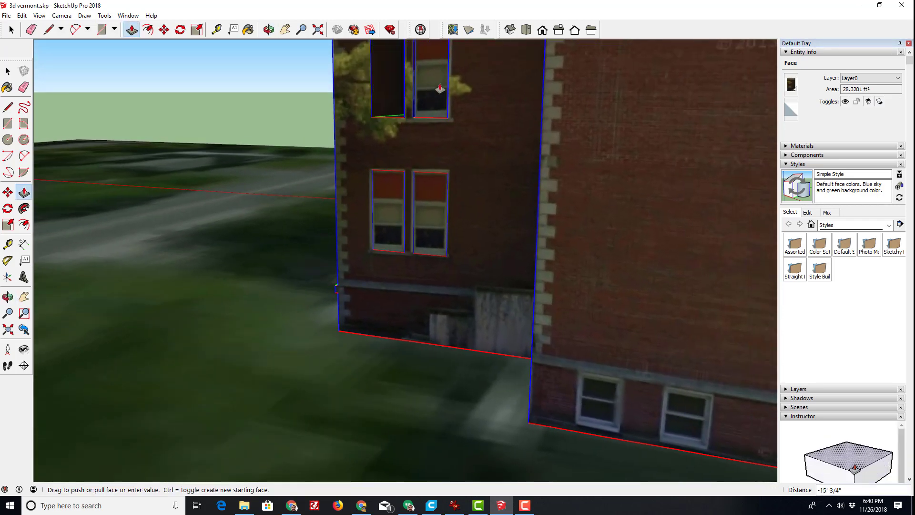
click(431, 92)
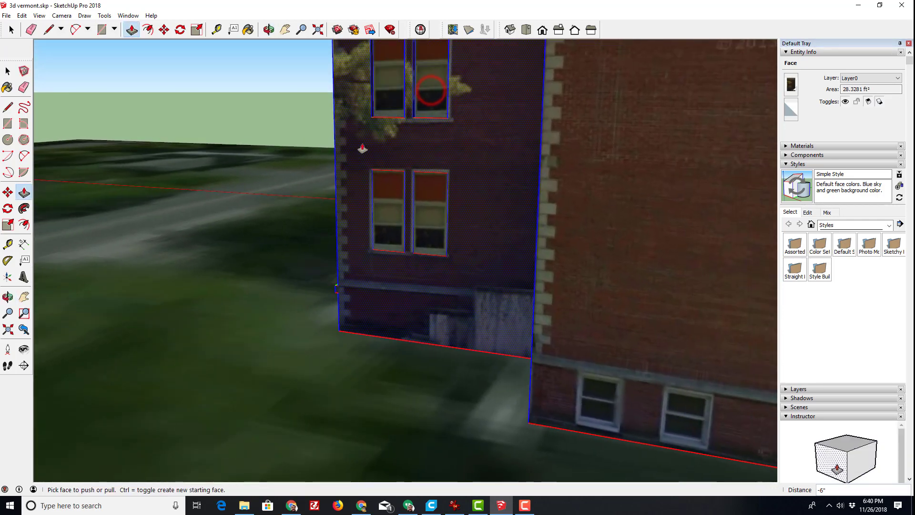
Push the two lower window faces inward to the same depth as the upper windows
middle_drag(362, 149, 411, 179)
click(441, 221)
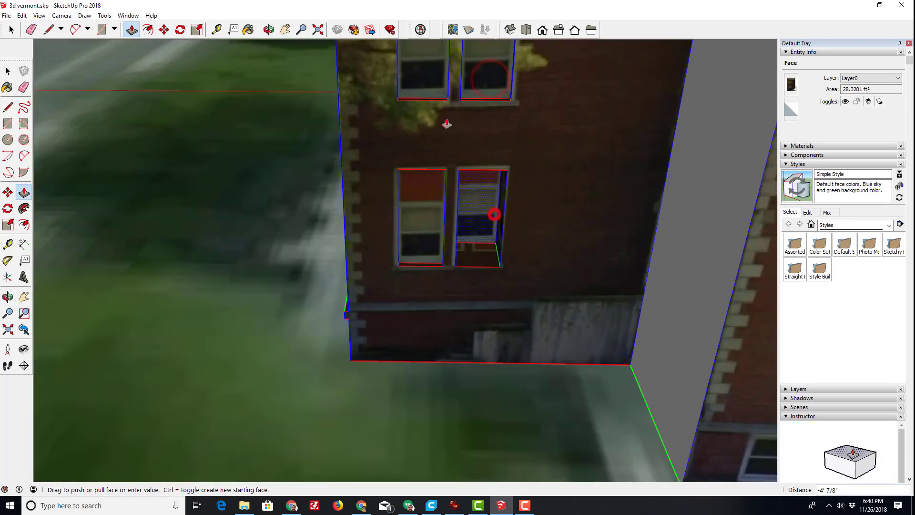
click(417, 72)
middle_drag(324, 242, 306, 249)
scroll(312, 224, down, 4)
scroll(302, 263, up, 4)
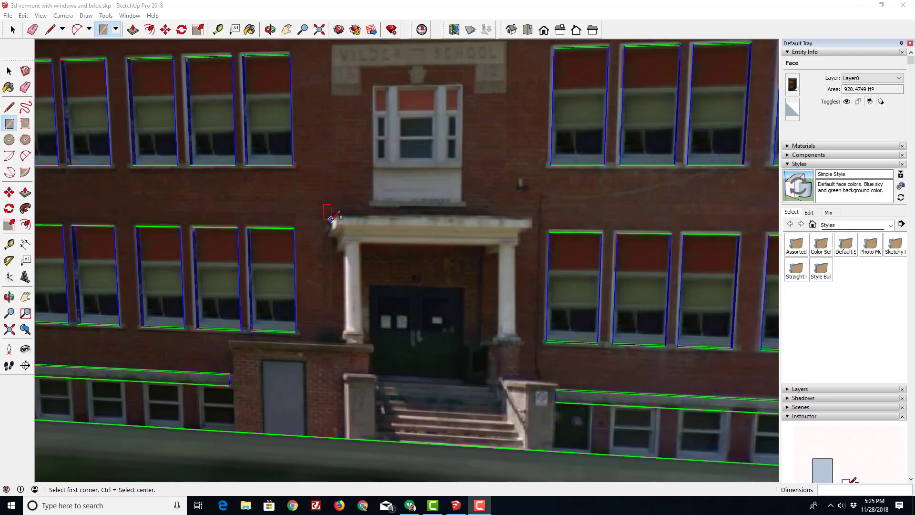
Draw a rectangle about 17' 11" by 15' 4" around the entrance down to the ground, and one about 5' high across its stair area
click(332, 218)
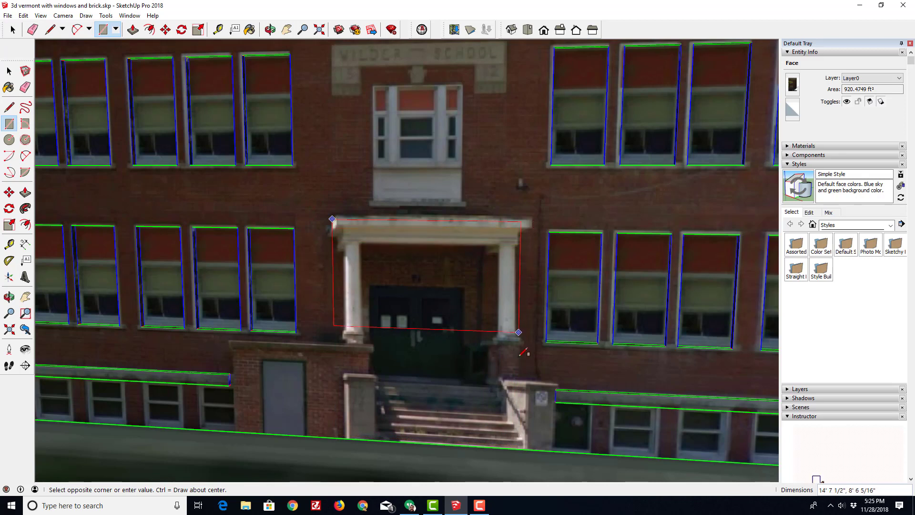
click(526, 449)
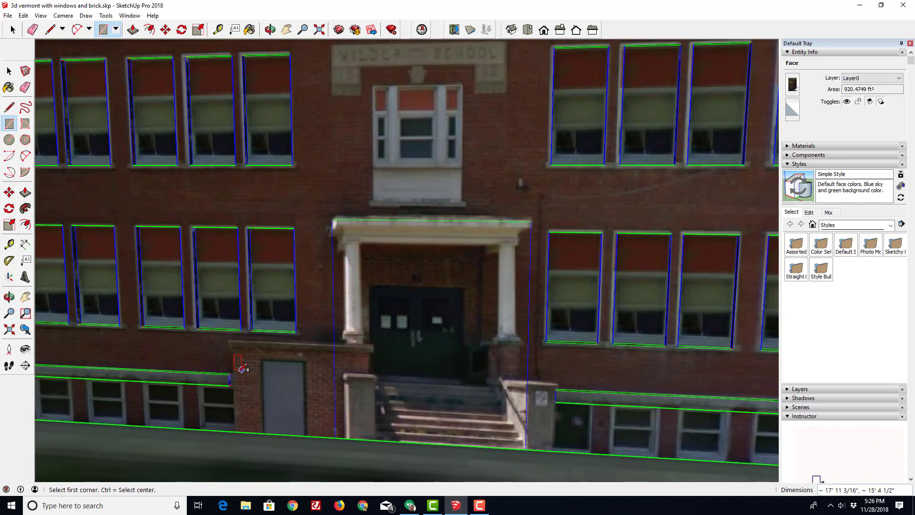
click(334, 378)
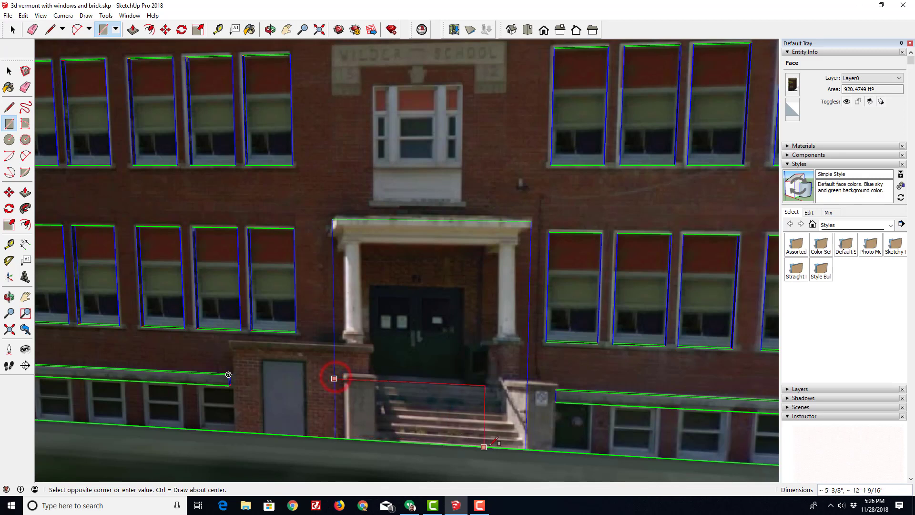
click(525, 449)
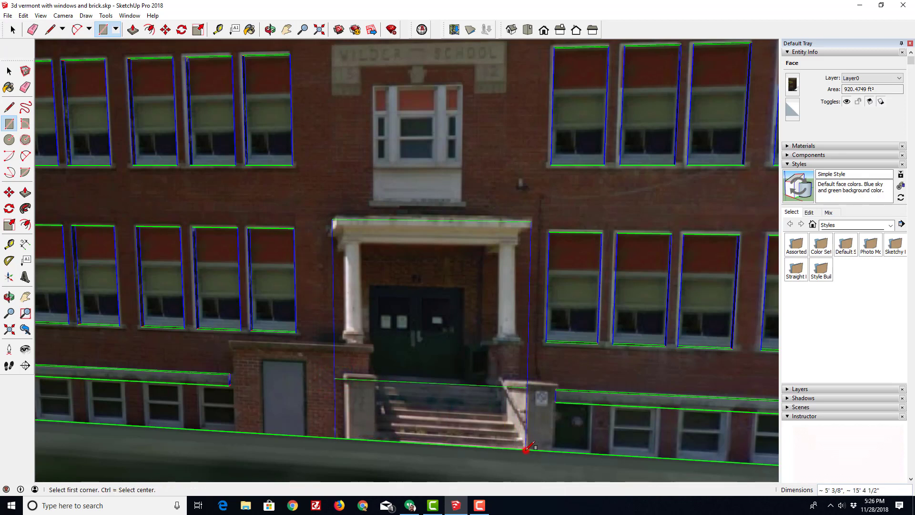
Draw a rectangle about 5' high by 3' 1" wide at each end of the stair area for the side walls
click(334, 378)
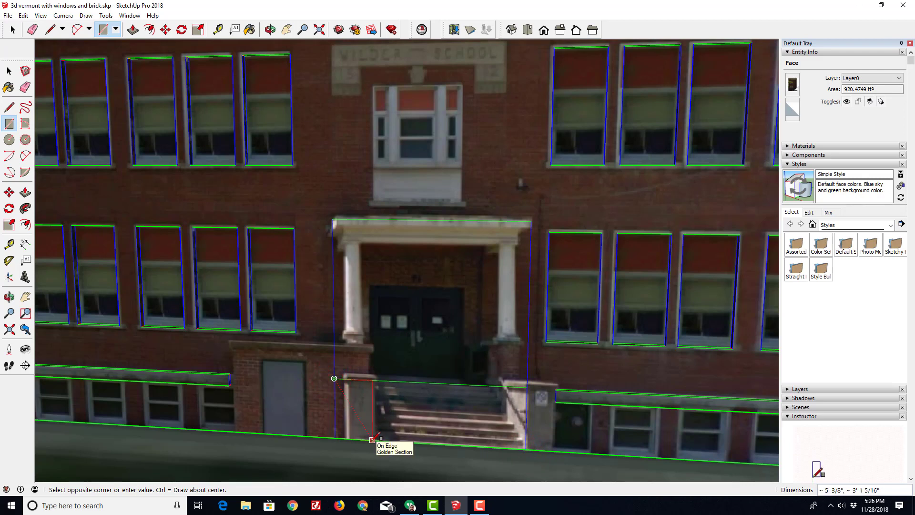
click(372, 439)
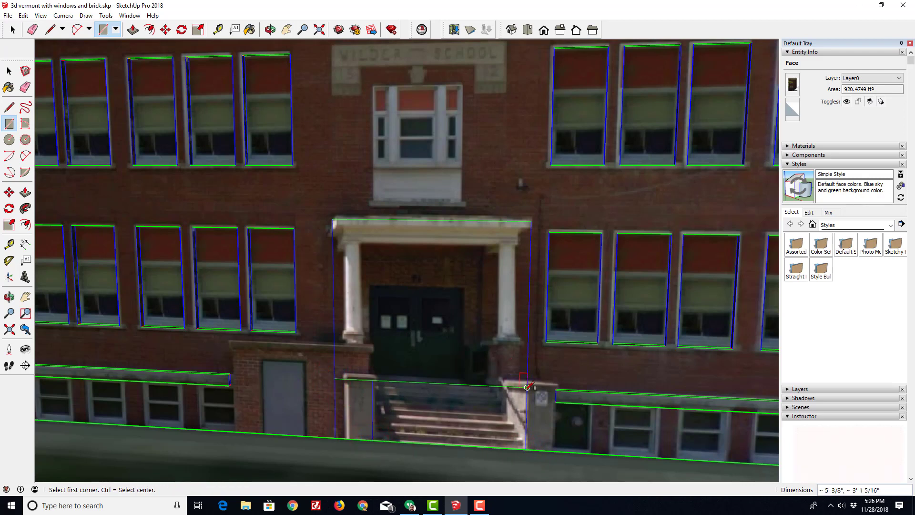
click(527, 387)
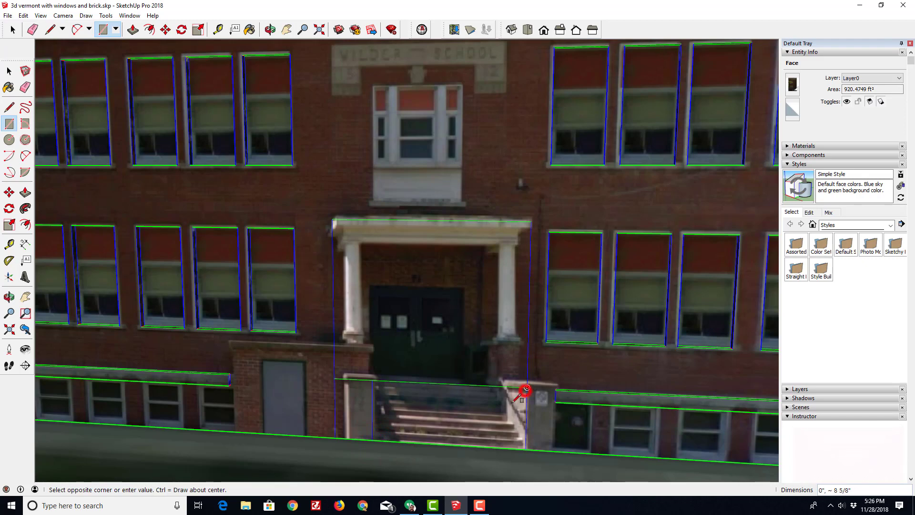
click(486, 448)
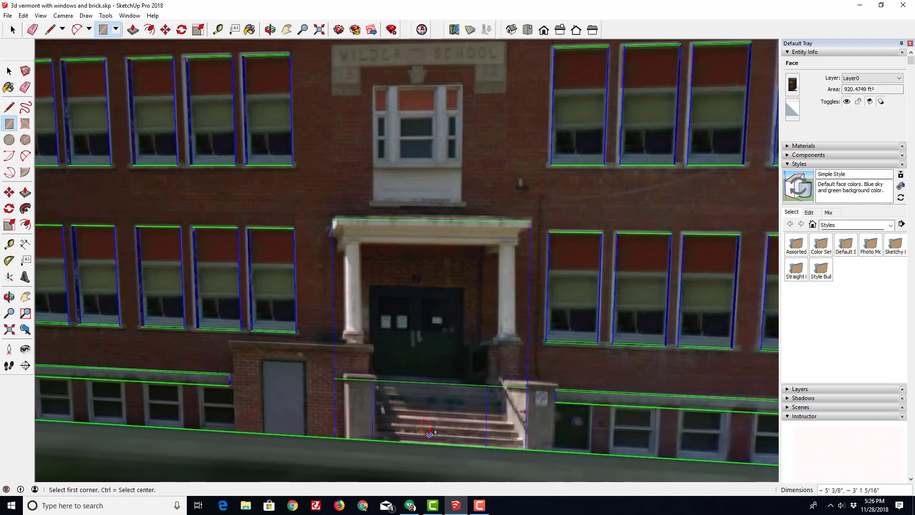
Pull the two stair side wall faces outward 12' from the facade
key(p)
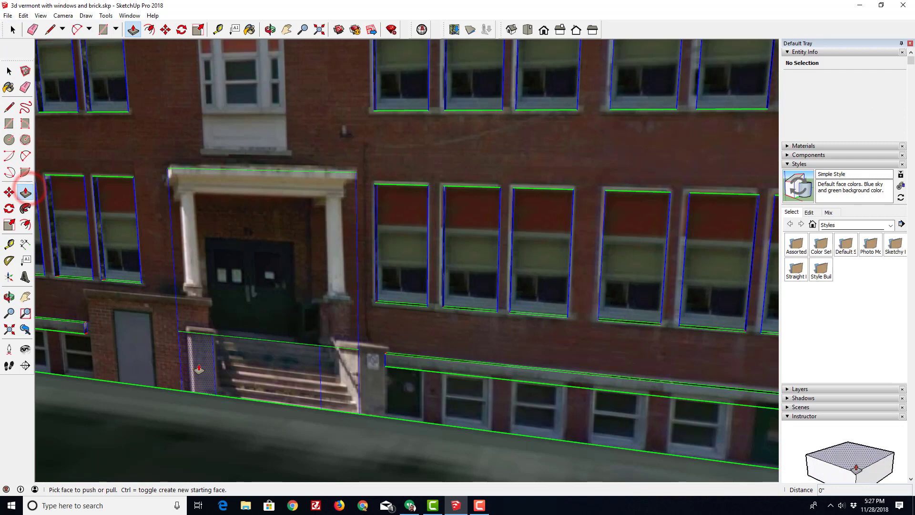
drag(188, 376, 192, 405)
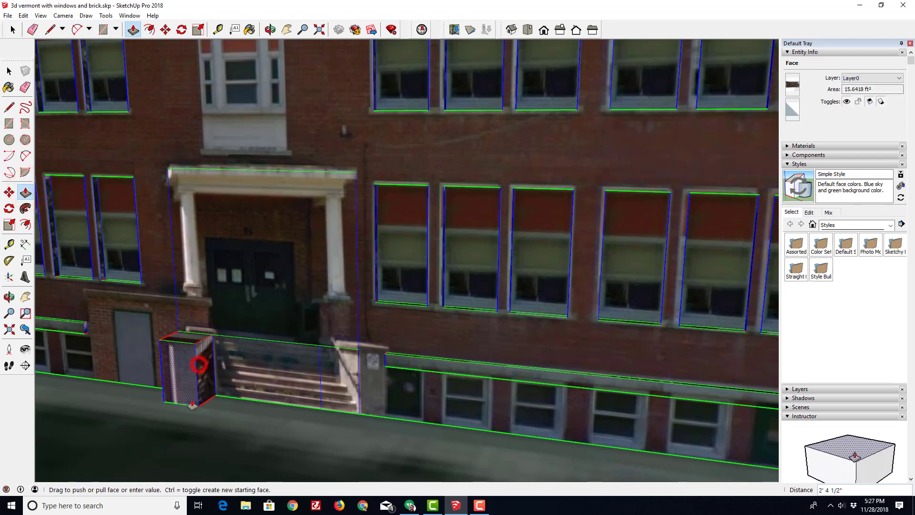
text(12)
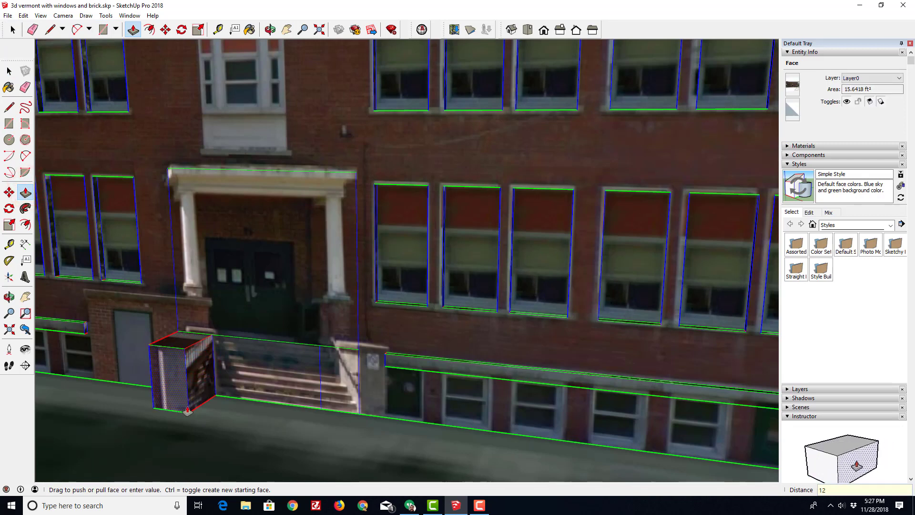
key(Return)
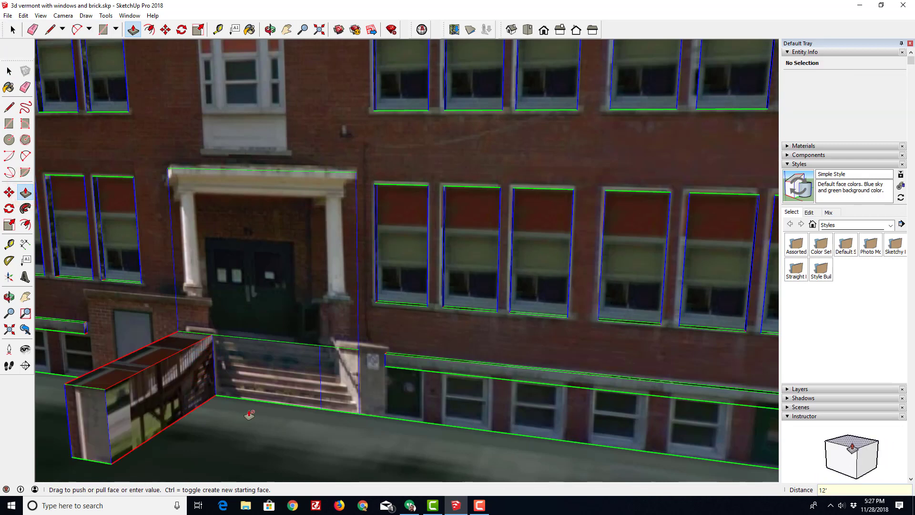
double_click(332, 394)
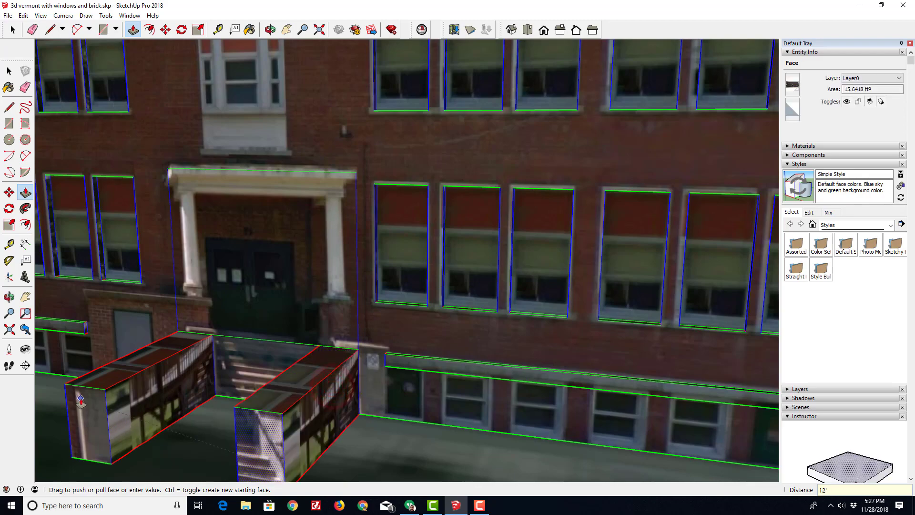
Pull the stair face between the side walls outward to align with their front faces
middle_drag(82, 401, 274, 336)
scroll(274, 337, down, 4)
middle_drag(167, 410, 217, 370)
scroll(193, 409, up, 5)
scroll(219, 372, down, 3)
middle_drag(238, 264, 310, 353)
scroll(311, 352, up, 3)
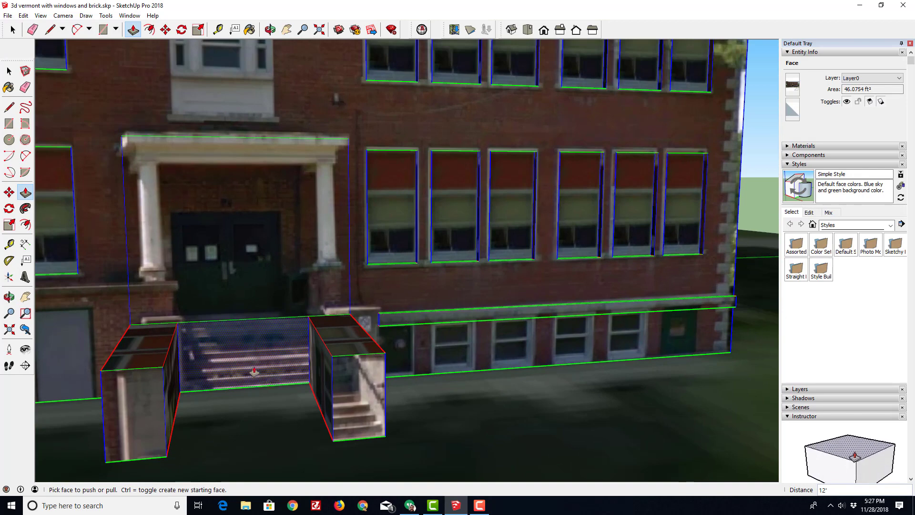
click(224, 347)
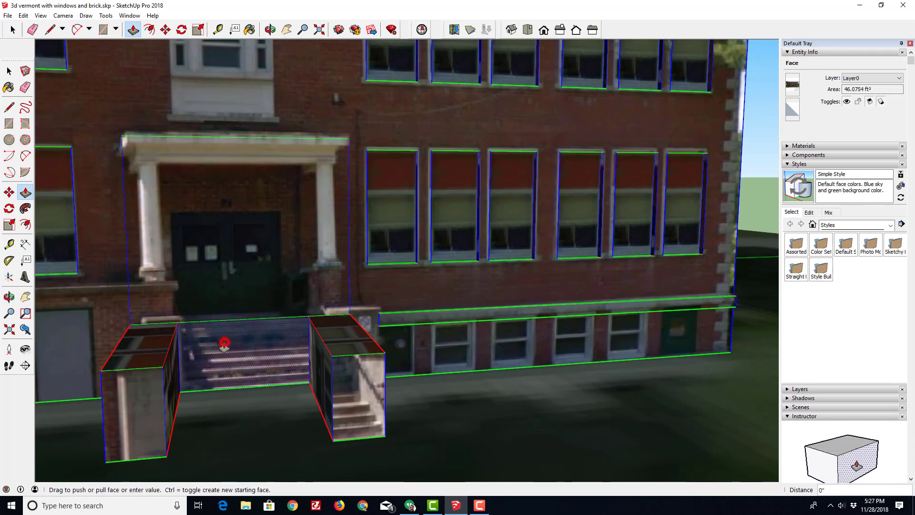
click(161, 402)
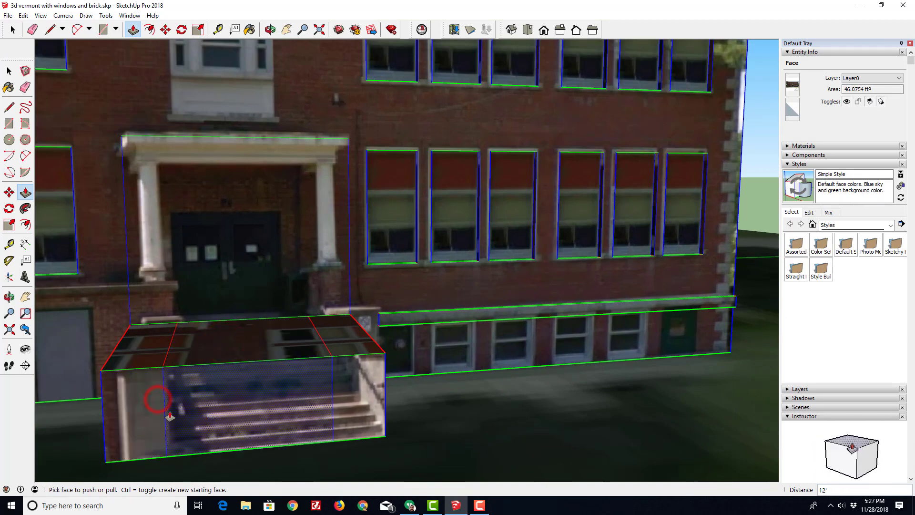
Divide the front face between the side walls into equal stair risers with horizontal lines about 9' 2" long
click(9, 106)
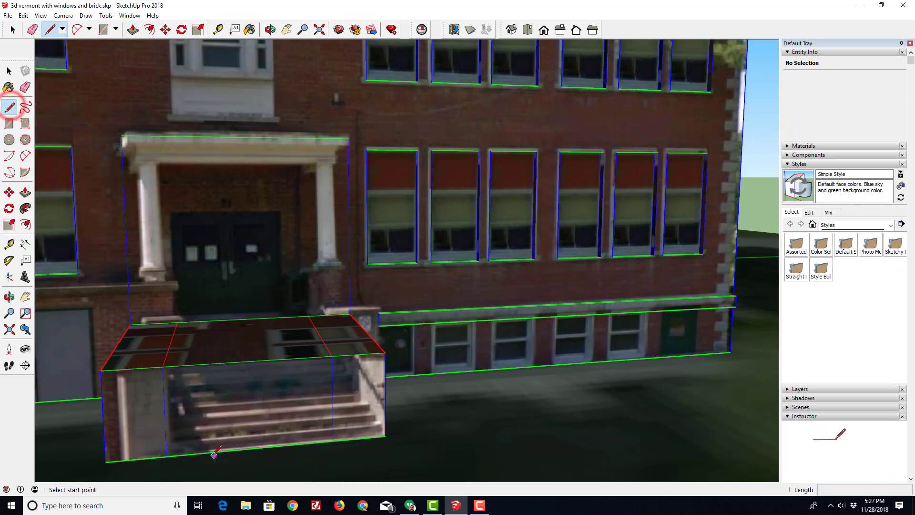
click(164, 411)
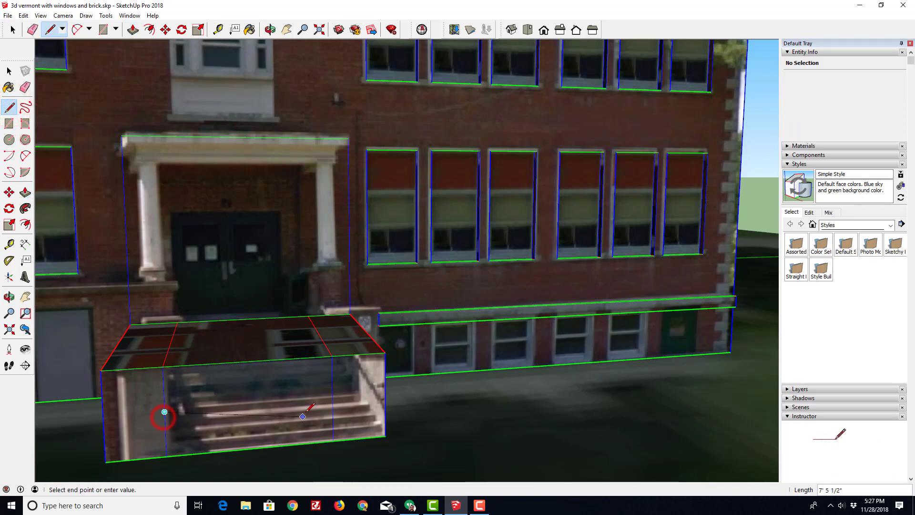
click(332, 399)
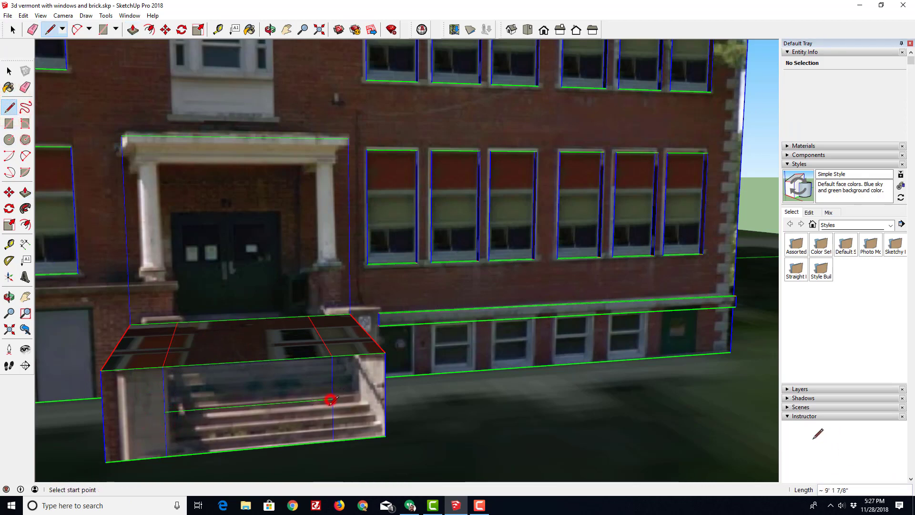
middle_drag(267, 445, 170, 322)
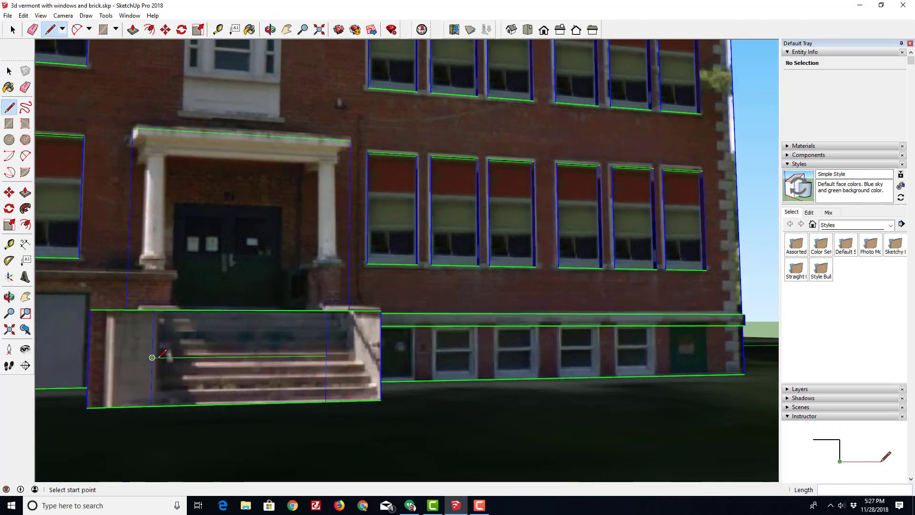
click(151, 381)
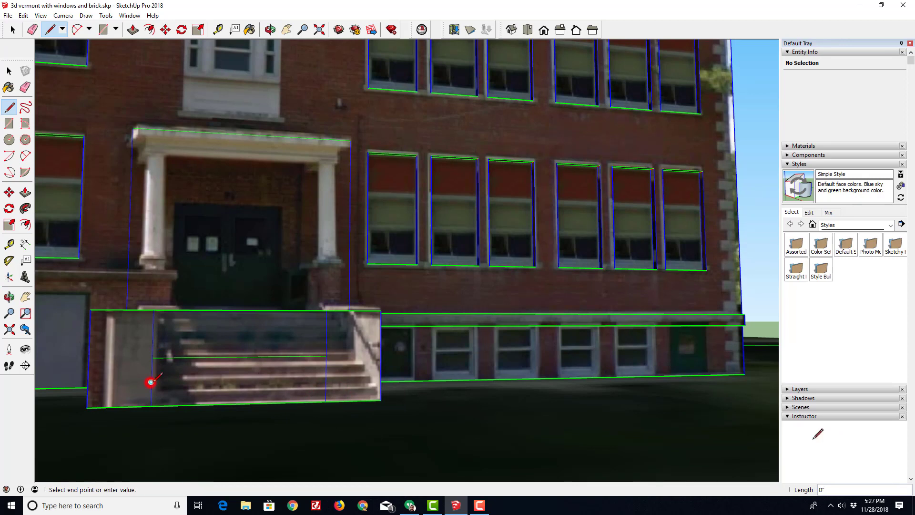
click(326, 332)
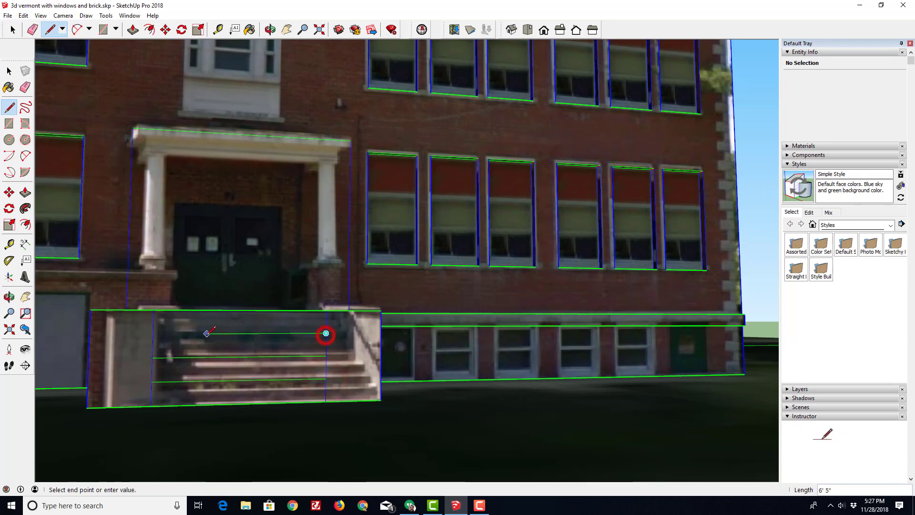
click(153, 321)
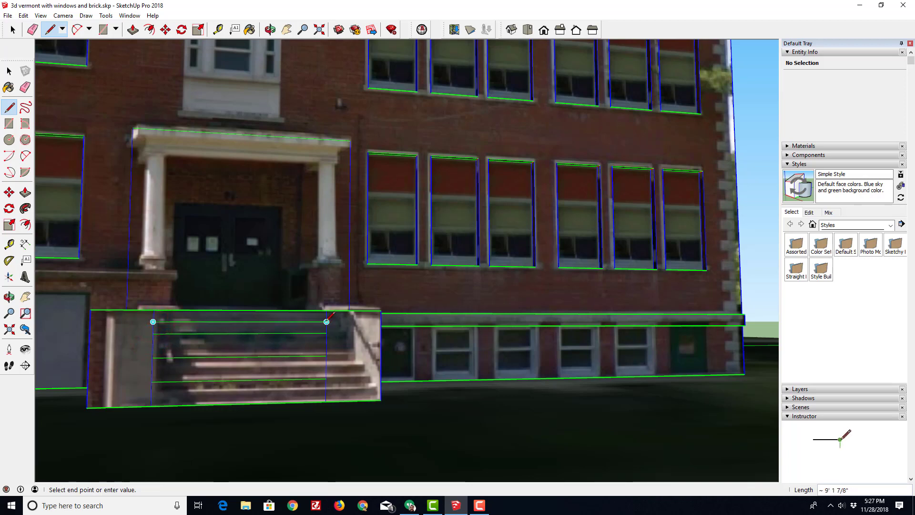
click(327, 344)
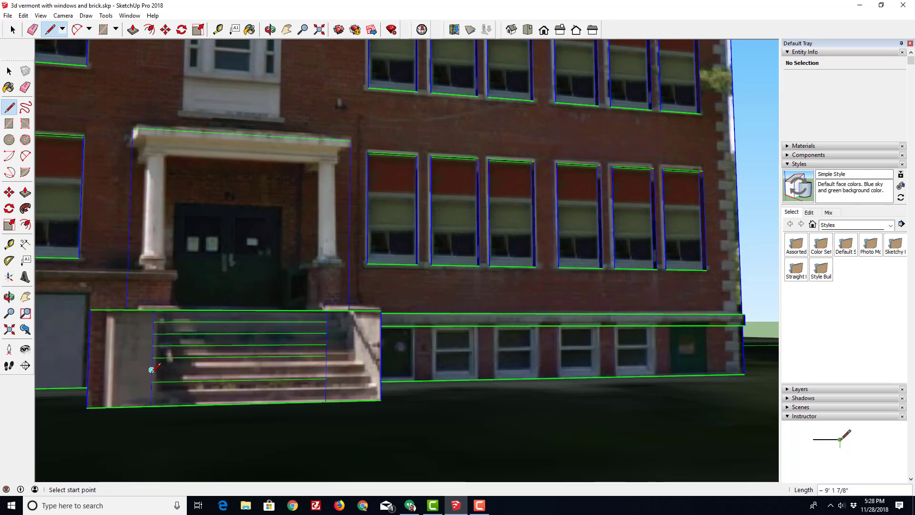
click(326, 369)
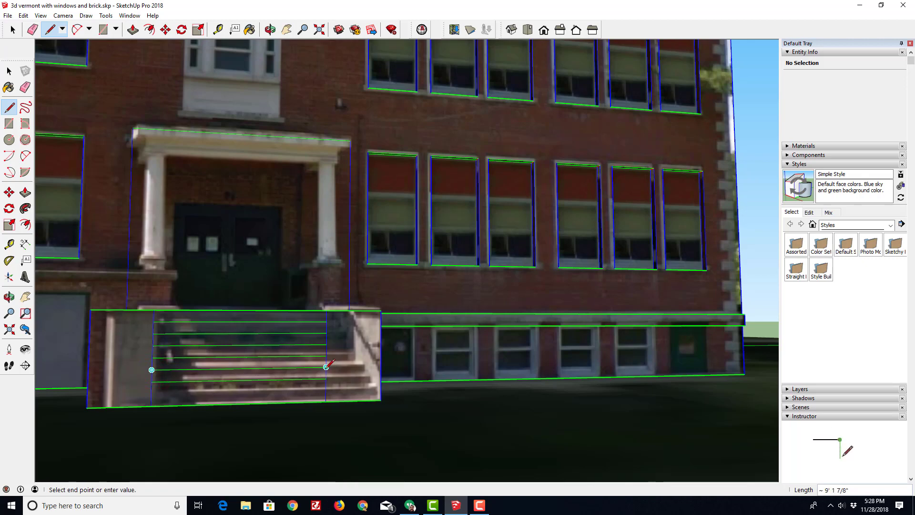
Push the lowest stair riser face inward 10"
middle_drag(325, 389, 262, 407)
key(p)
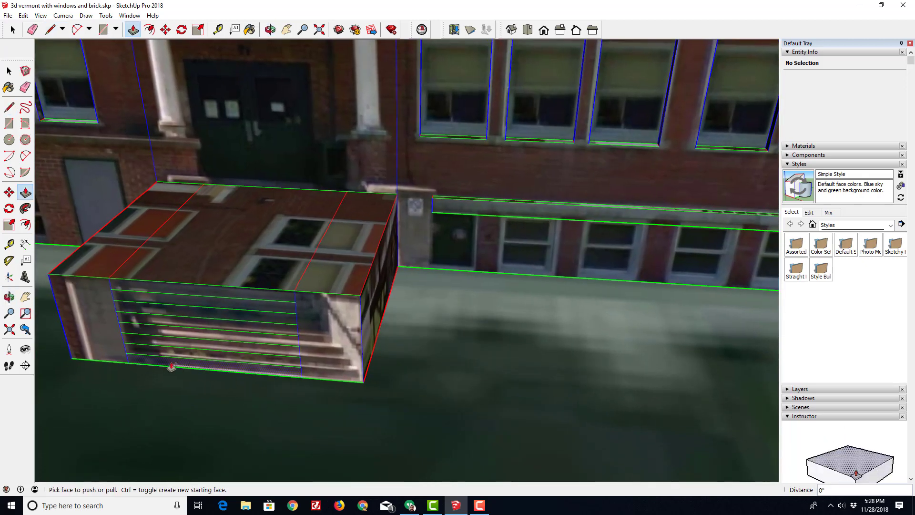
click(10, 228)
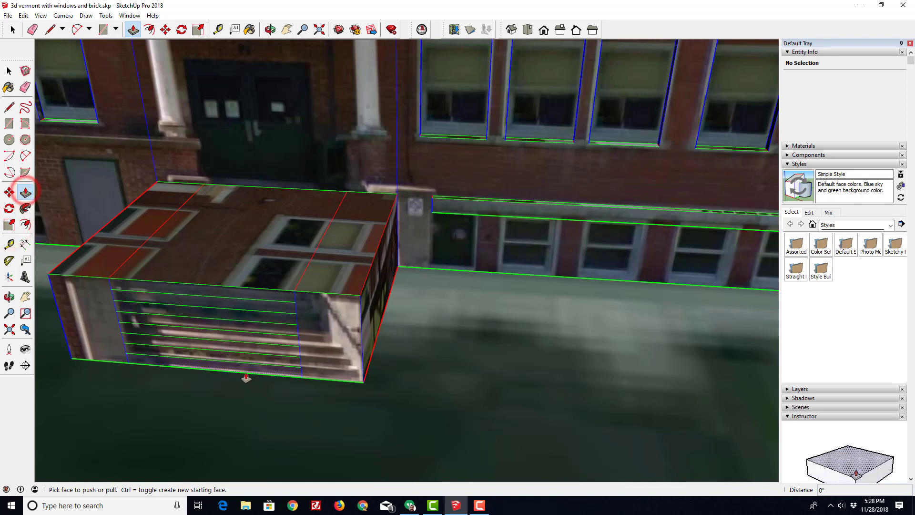
click(243, 370)
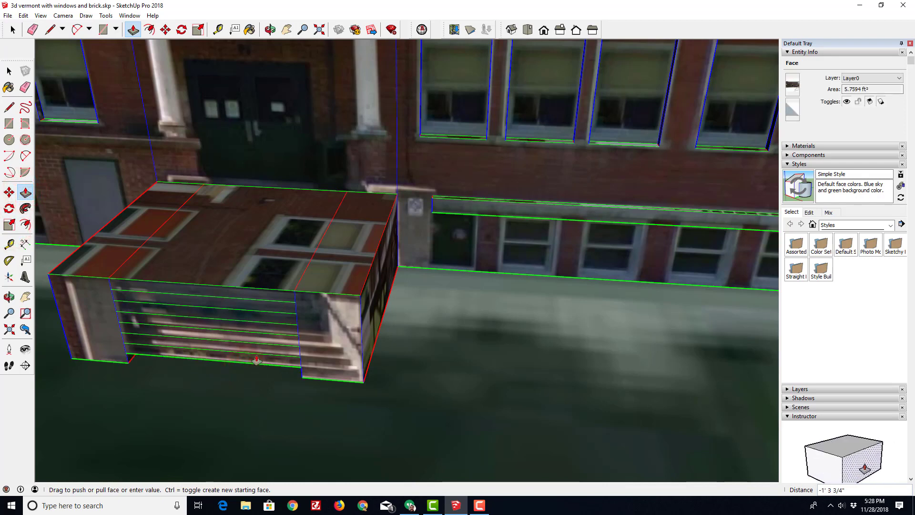
text(10")
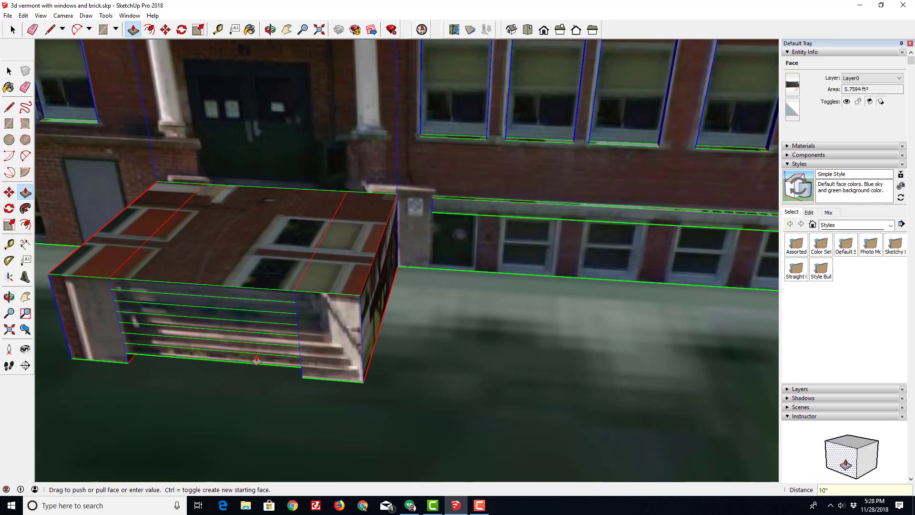
key(Return)
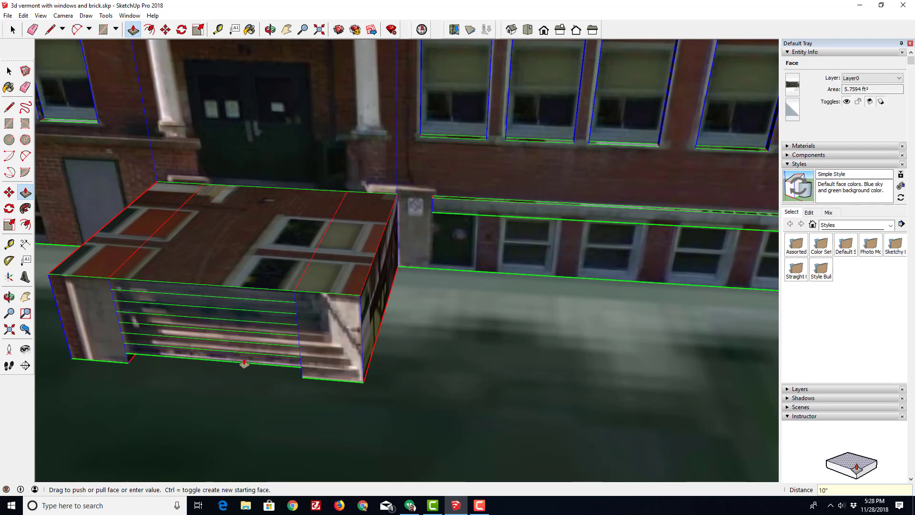
Push each riser face above the lowest one inward by the same 10", working up to the top
double_click(244, 360)
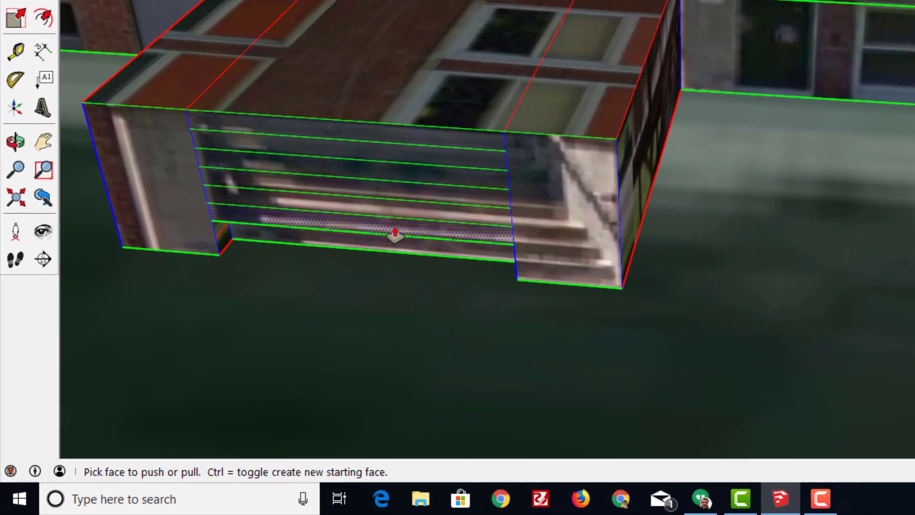
double_click(390, 239)
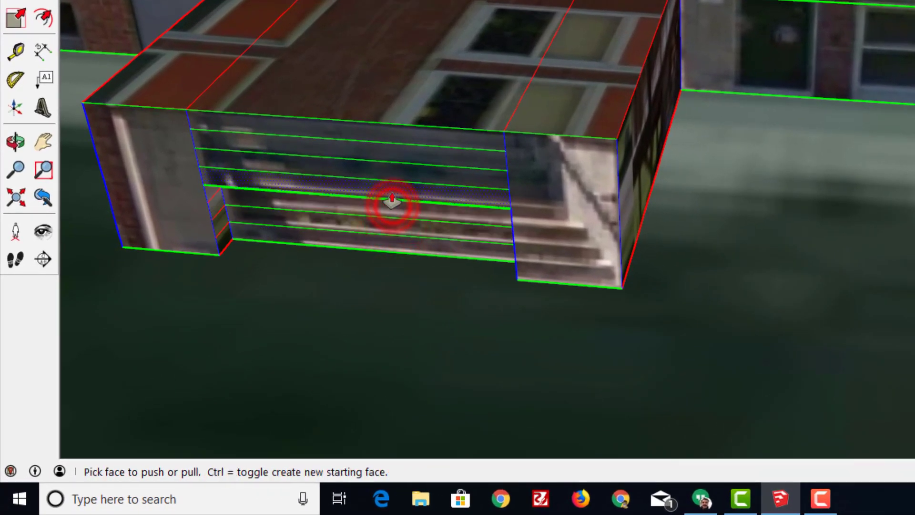
double_click(390, 199)
double_click(394, 174)
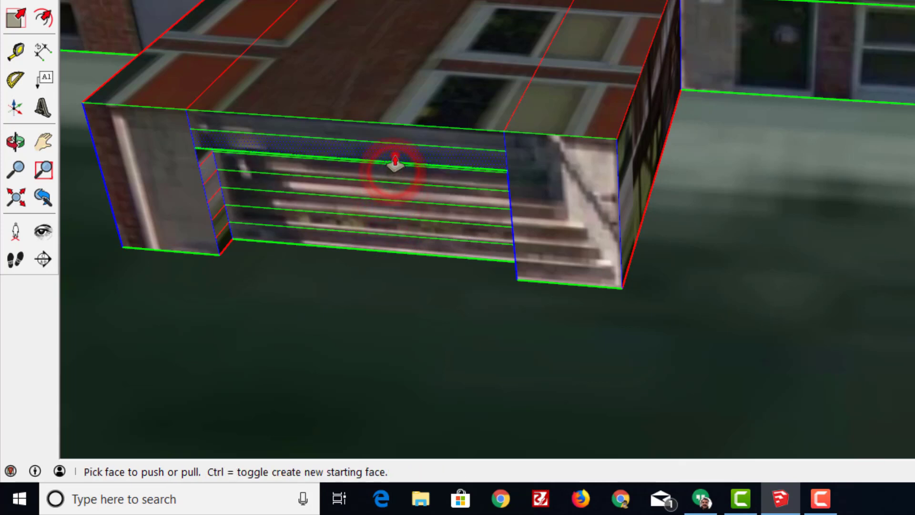
double_click(395, 160)
double_click(400, 137)
Push every riser face from the second one up inward another 10", up to the top
middle_drag(446, 243, 373, 205)
double_click(374, 185)
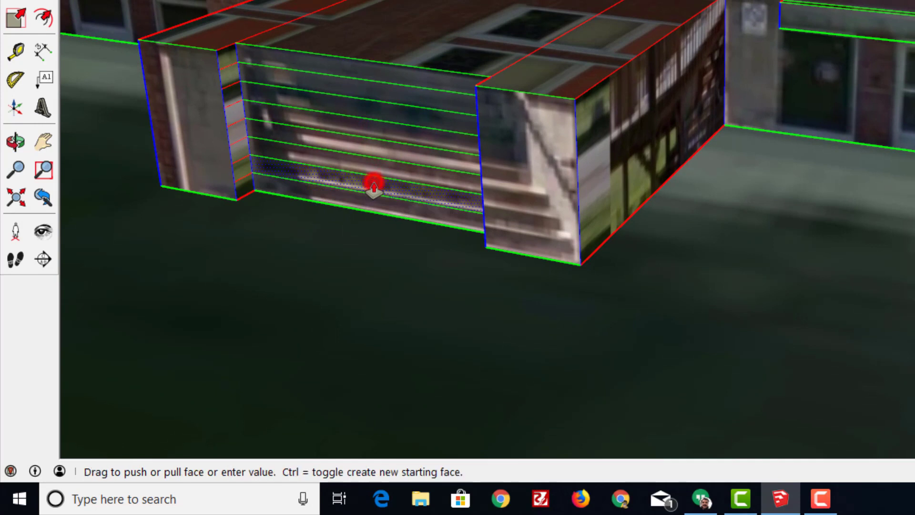
double_click(379, 162)
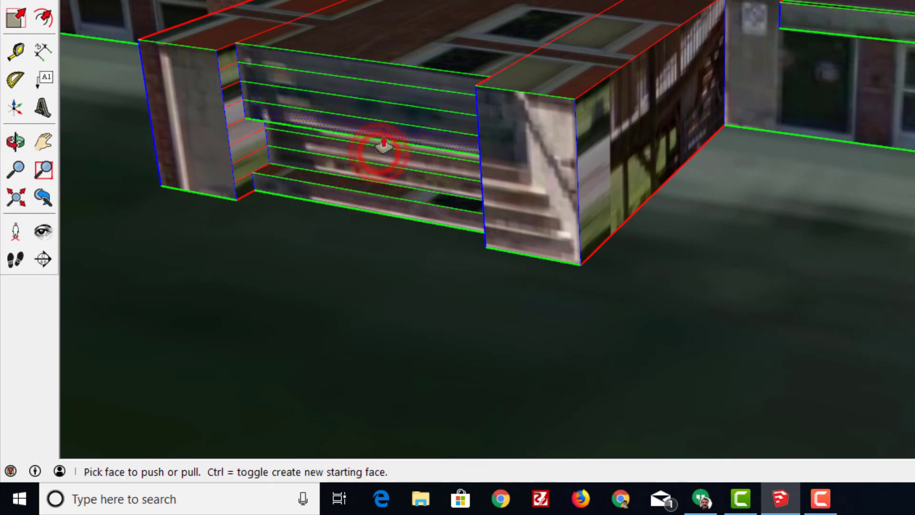
double_click(384, 133)
click(382, 117)
click(383, 116)
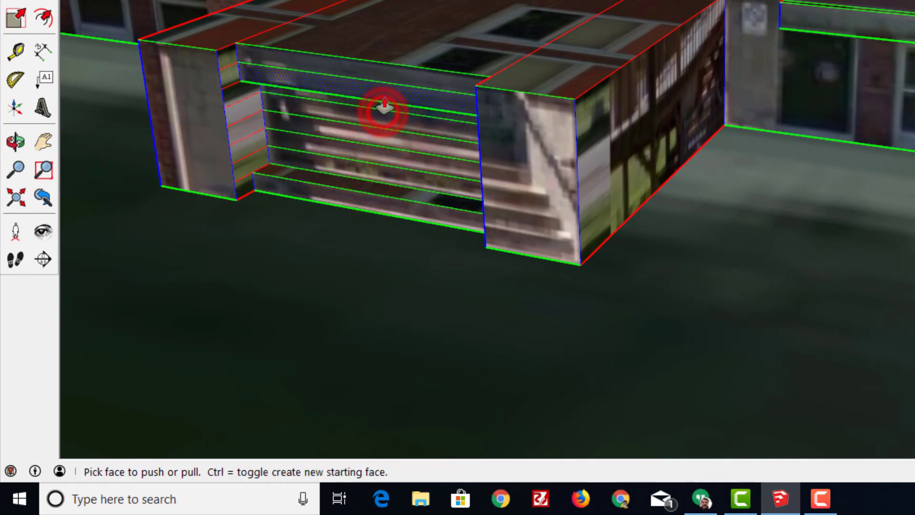
click(384, 97)
click(387, 92)
double_click(391, 82)
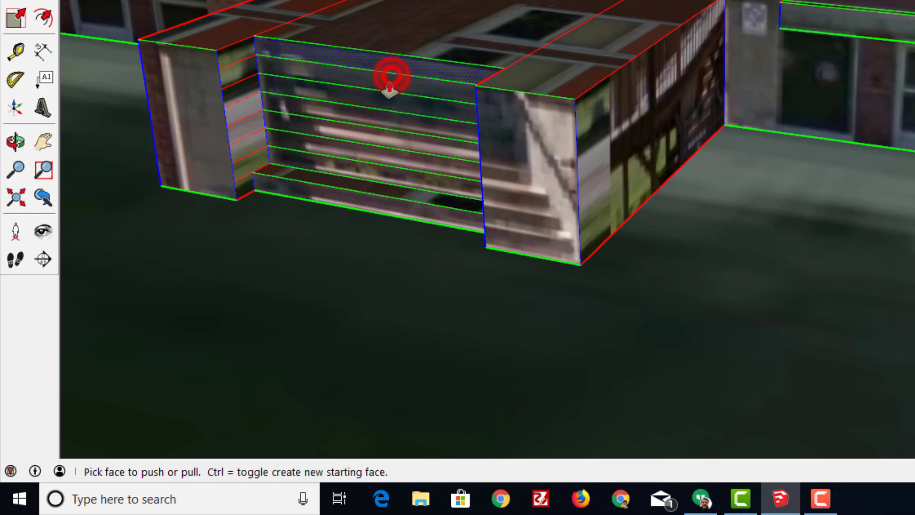
Push every riser face from the third one up inward by a further 10"
middle_drag(306, 260, 474, 243)
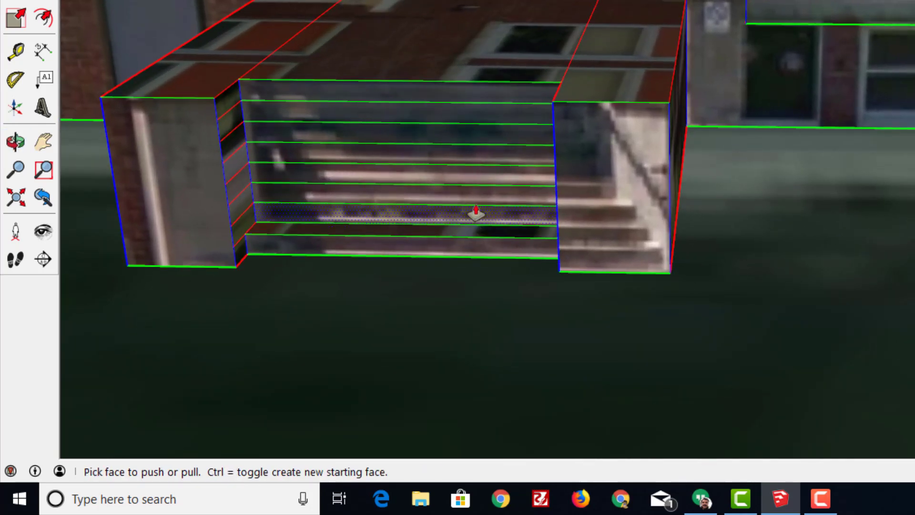
double_click(480, 196)
double_click(480, 172)
click(480, 167)
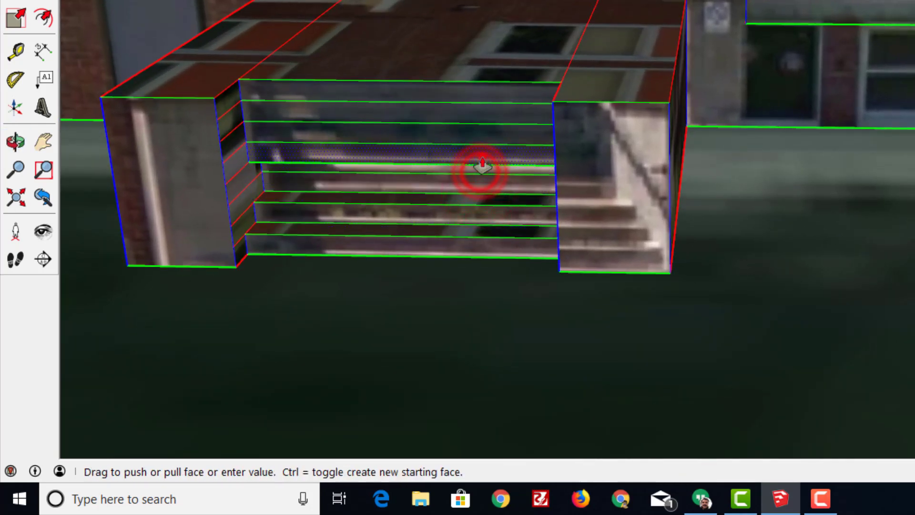
click(480, 156)
double_click(469, 138)
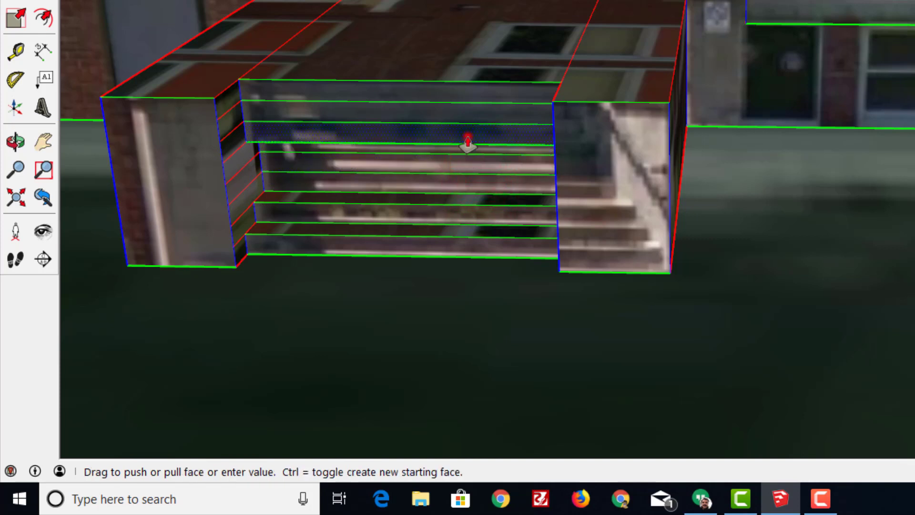
double_click(470, 117)
click(469, 89)
click(470, 97)
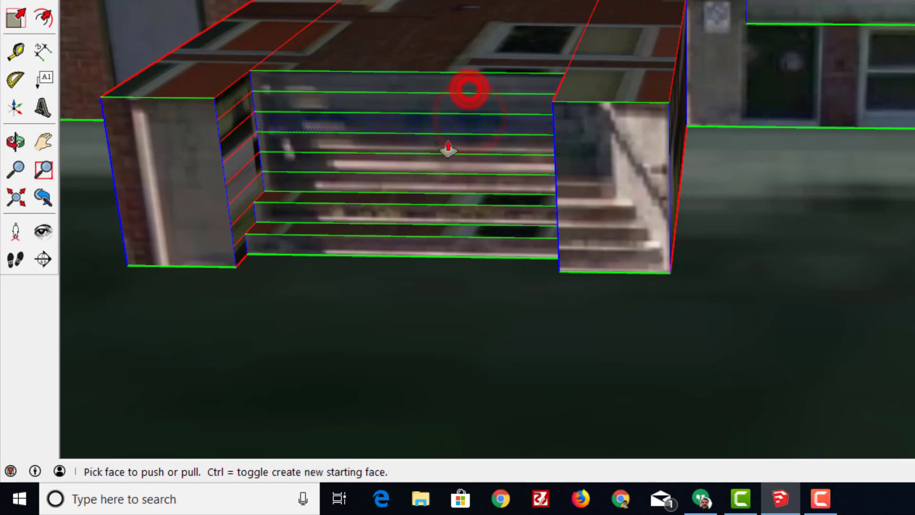
Push every riser face from the fourth one up inward by the same 10"
click(414, 167)
click(413, 160)
click(413, 155)
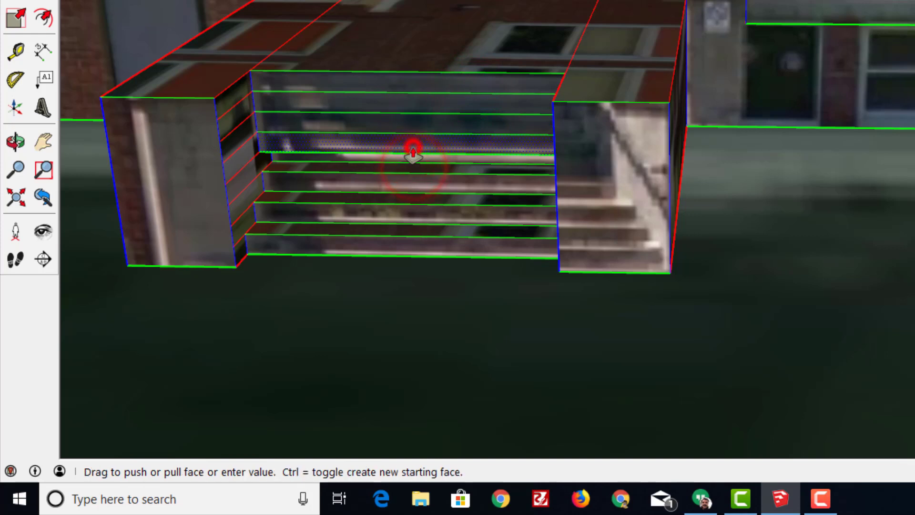
click(413, 144)
click(413, 141)
click(416, 128)
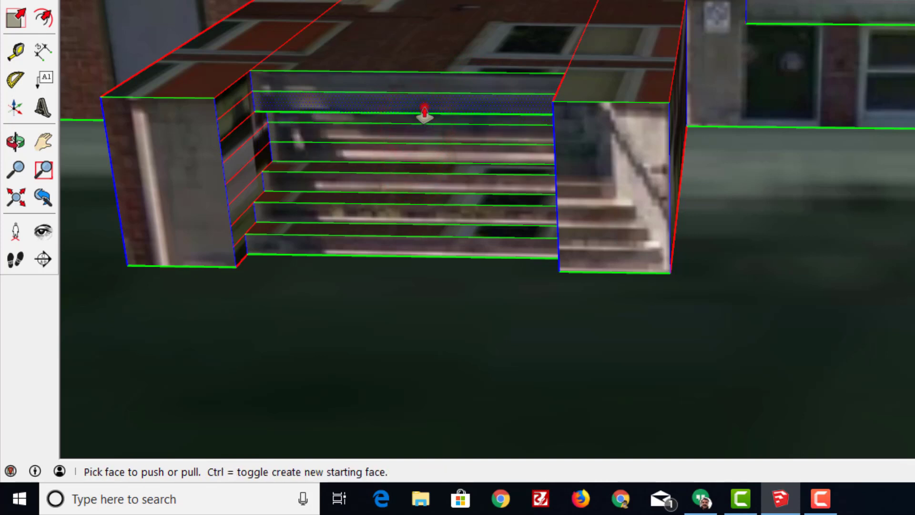
click(424, 102)
click(423, 87)
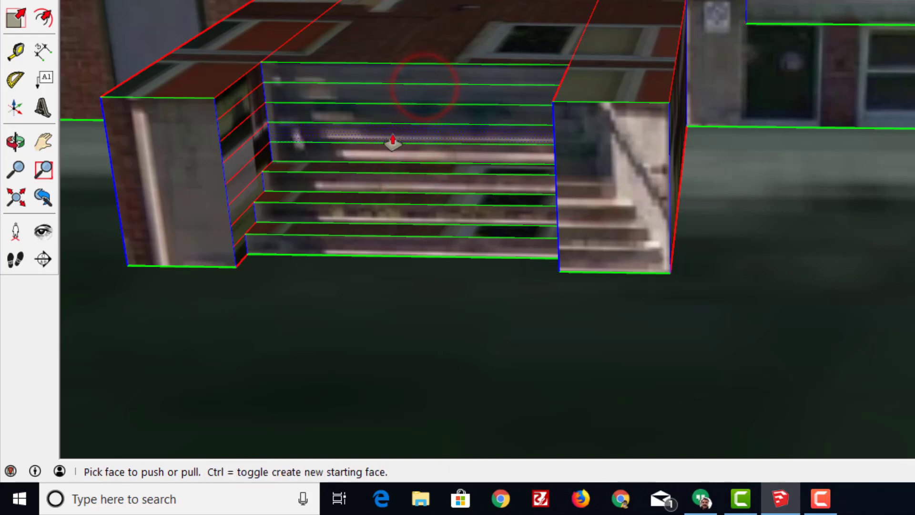
Push the fifth riser face and all those above it inward 10"
click(393, 137)
click(399, 118)
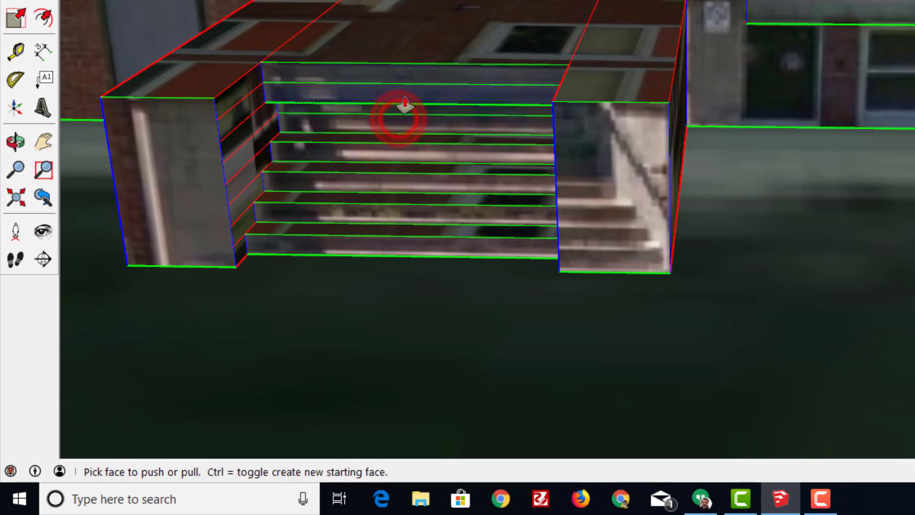
double_click(405, 97)
double_click(412, 75)
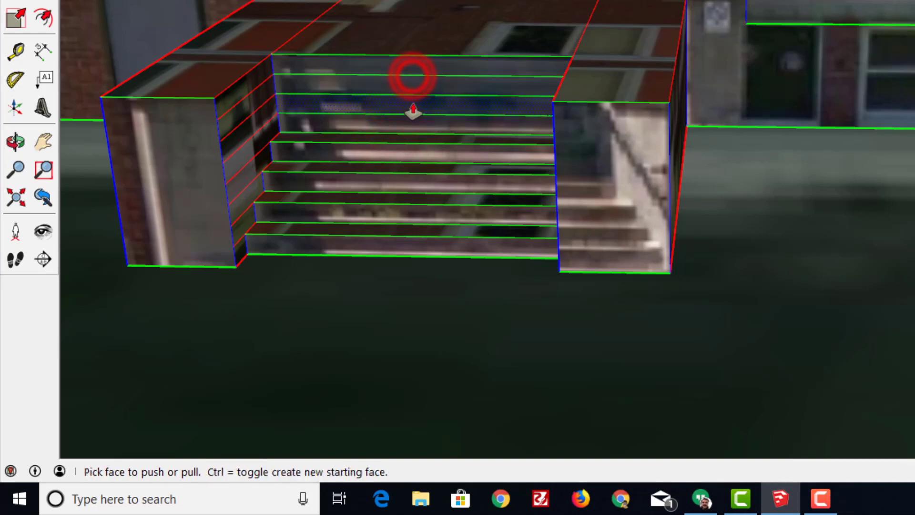
Push the sixth riser face and the two above it inward another 10"
double_click(411, 107)
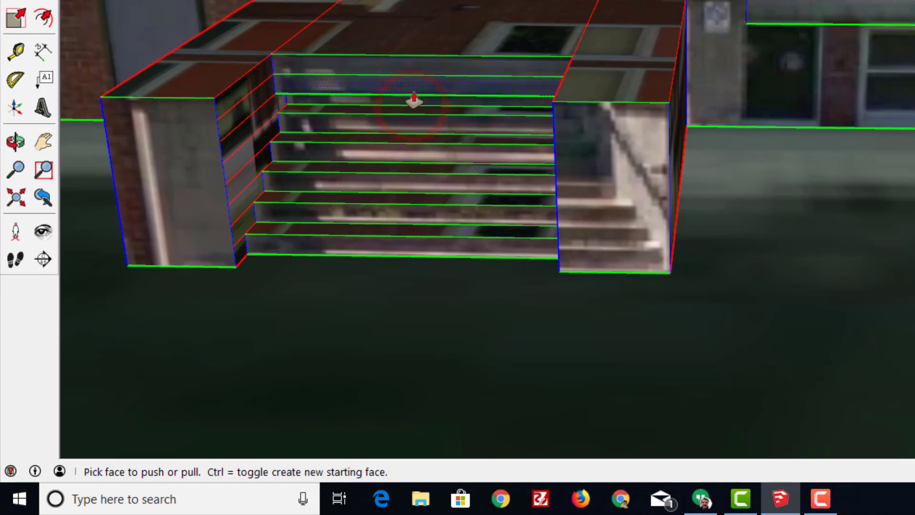
click(414, 100)
click(416, 92)
click(416, 90)
click(418, 82)
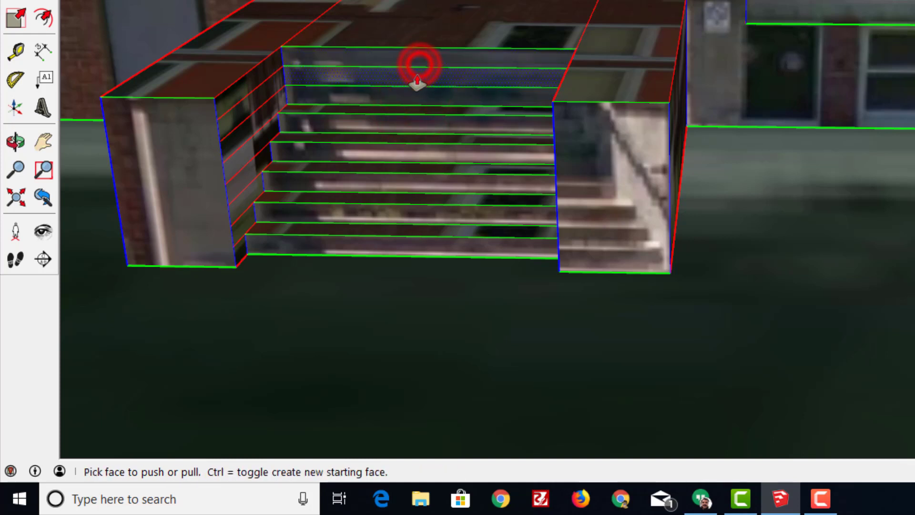
Push the top two riser faces inward by the same 10" to complete the steps
click(417, 82)
click(419, 76)
click(423, 59)
click(427, 59)
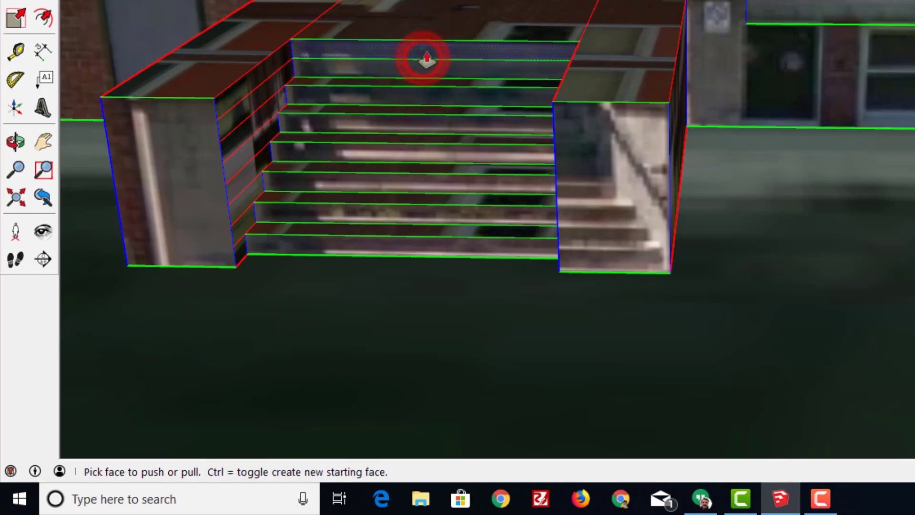
Erase the two vertical edges on either side of the entrance, between the canopy and the stair block
middle_drag(235, 381, 408, 277)
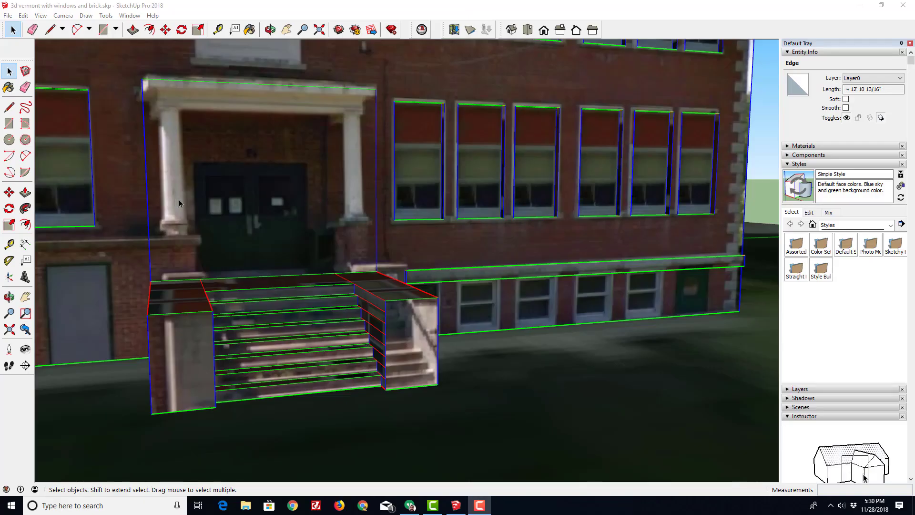
middle_drag(178, 200, 148, 212)
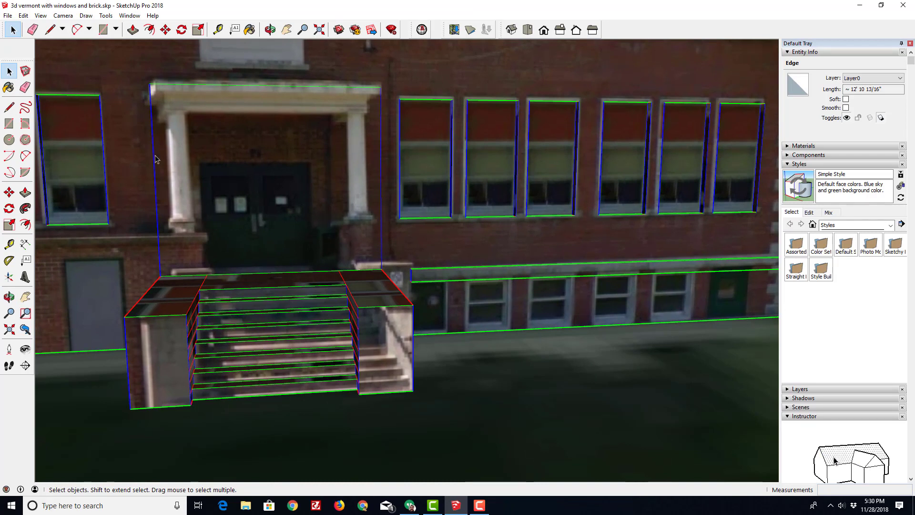
click(26, 88)
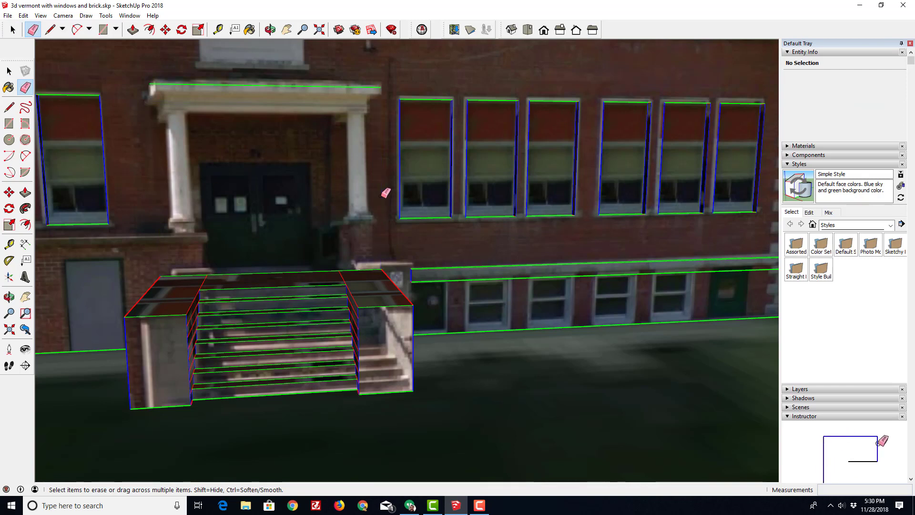
Draw a rectangle about 15' 5" by 1' 11" over the pictured canopy band above the entrance columns
click(9, 123)
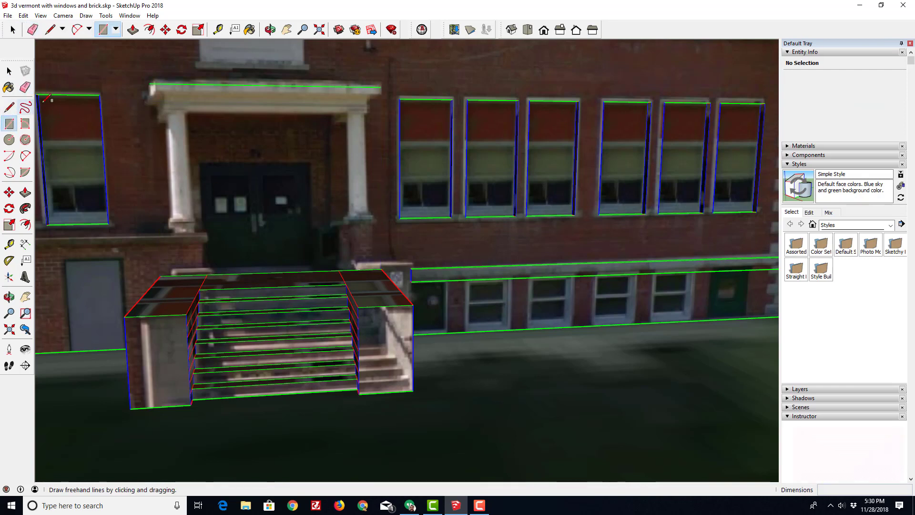
click(149, 83)
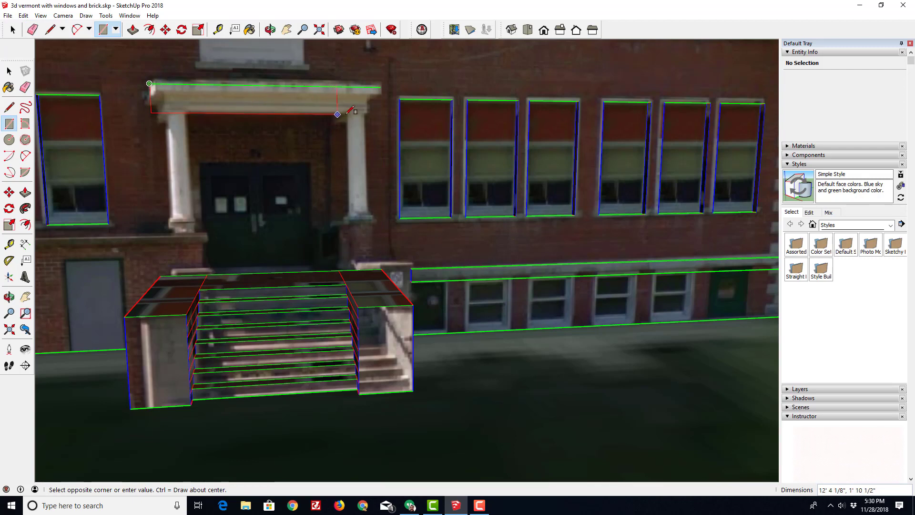
click(382, 114)
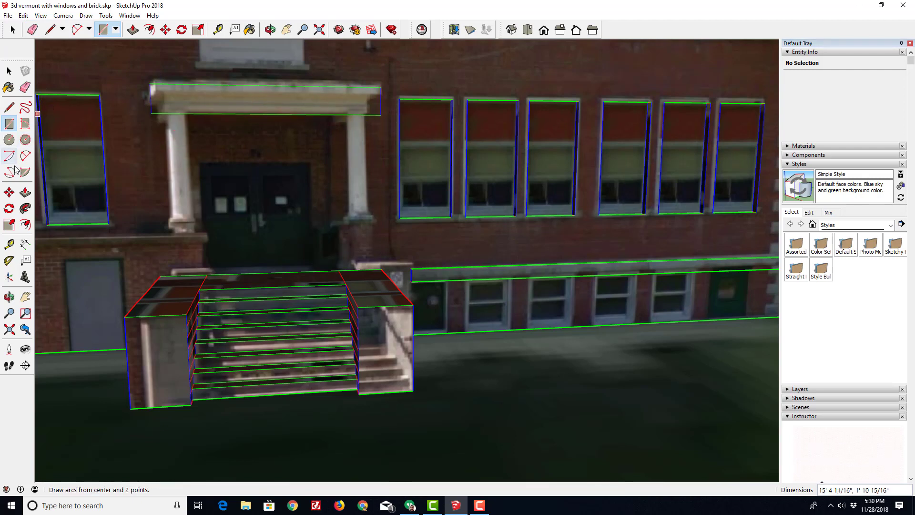
Pull the canopy rectangle outward to align with the front faces of the stair side walls
click(25, 192)
click(157, 100)
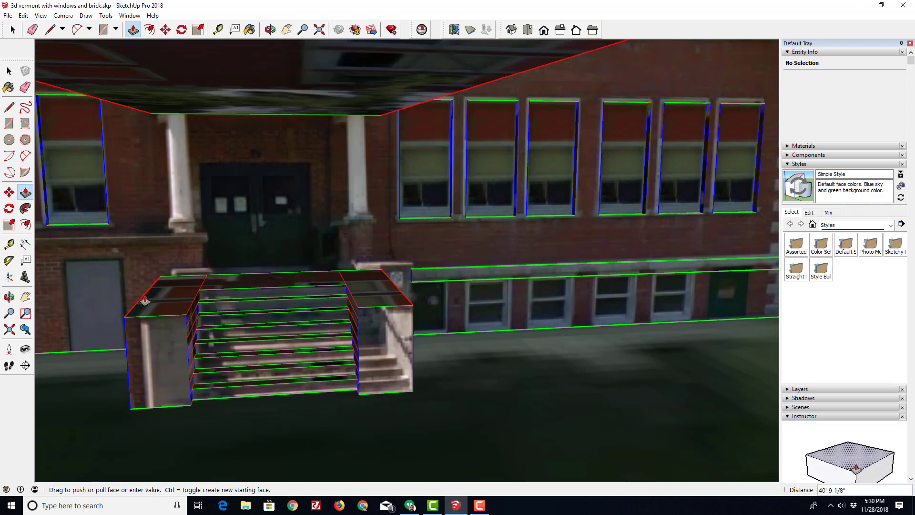
click(161, 355)
middle_drag(137, 334, 134, 287)
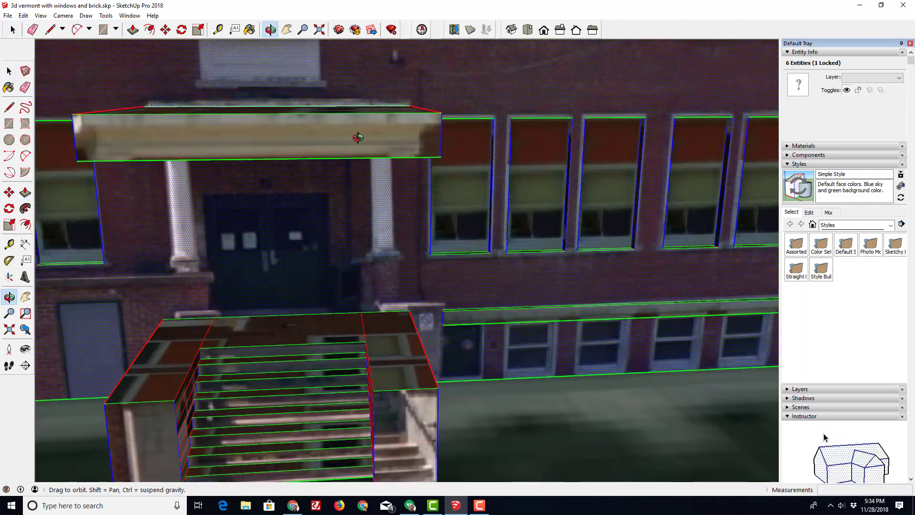
Draw a rectangle about 1' 11" high and 1' wide on the wall, against the canopy's end nearest the large windows
middle_drag(359, 137, 260, 157)
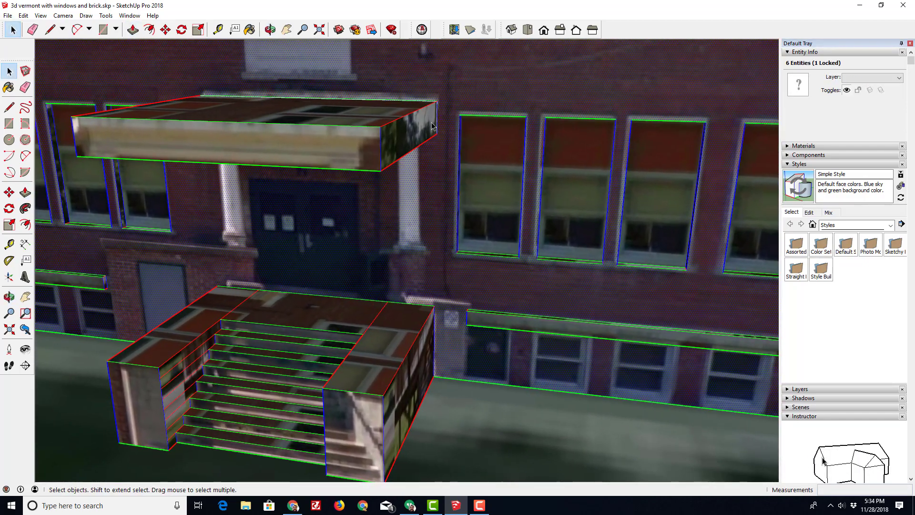
middle_drag(142, 119, 356, 120)
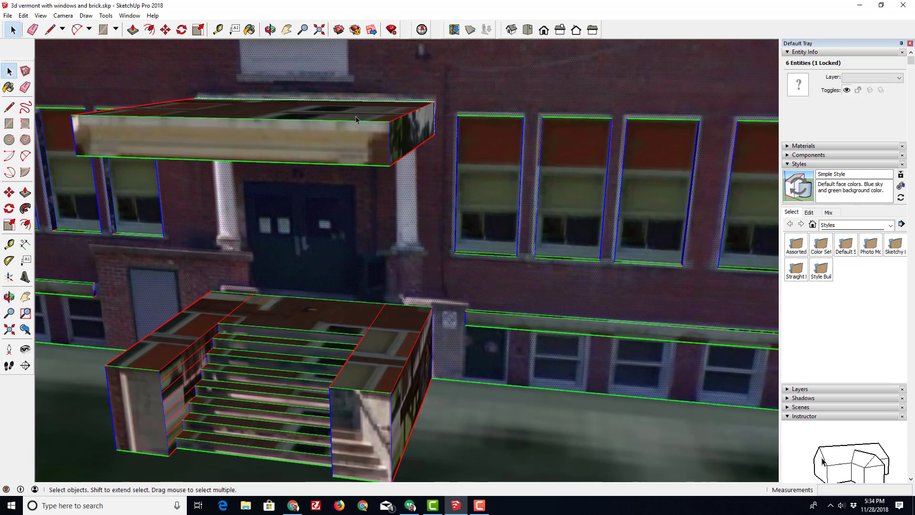
click(8, 124)
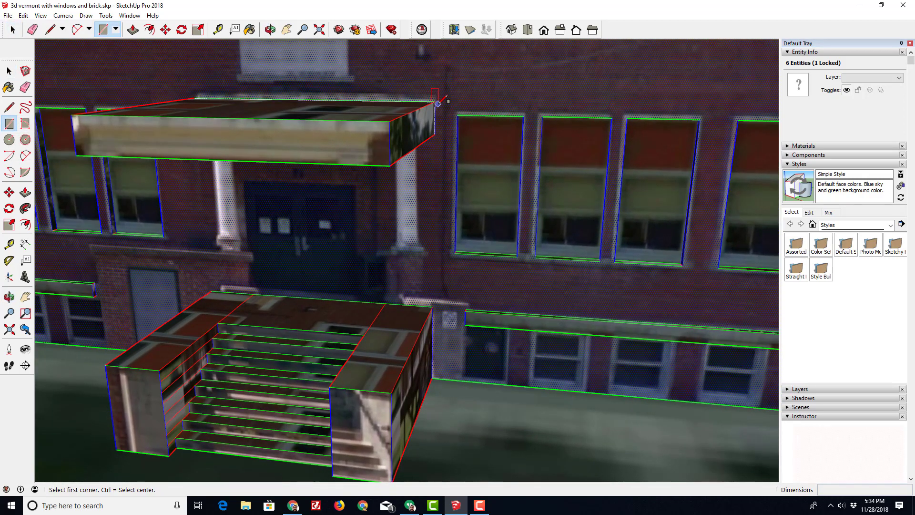
click(435, 101)
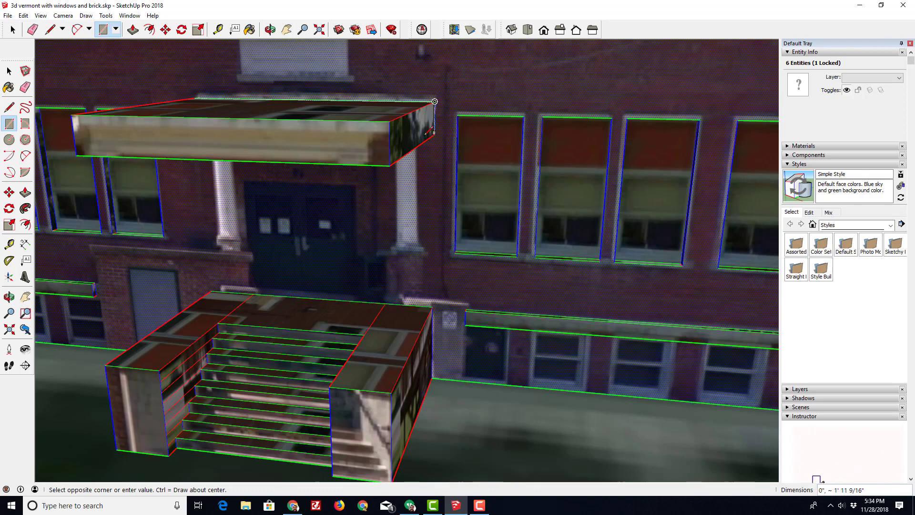
scroll(434, 101, up, 4)
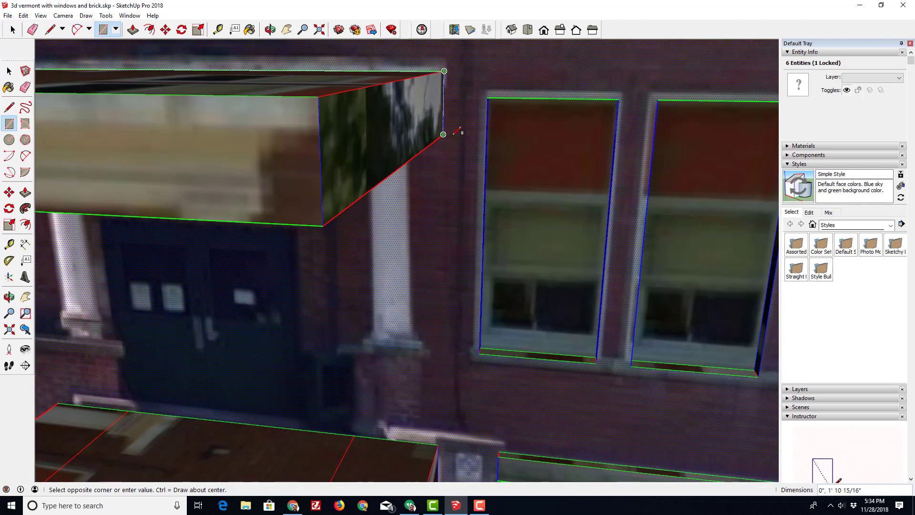
click(475, 134)
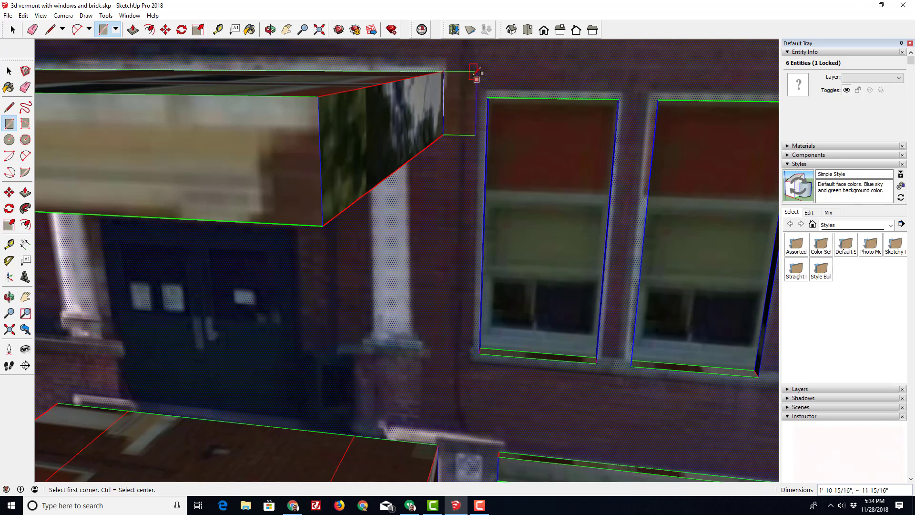
Draw a smaller rectangle about 11 1/2" by 6" inside the lower outer corner of the rectangle beside the canopy
click(475, 103)
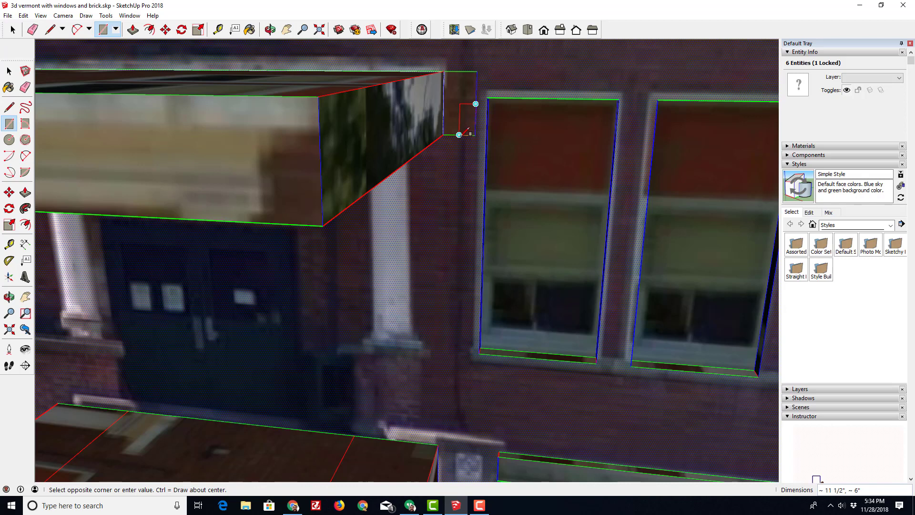
click(459, 134)
scroll(459, 133, down, 3)
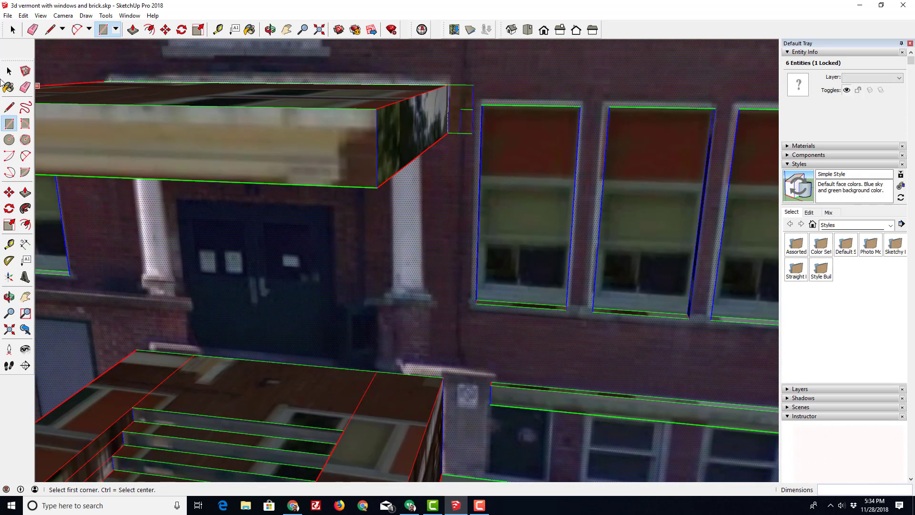
Draw a slanted line about 6 7/16" long from the small rectangle's upper edge to the larger rectangle's outer edge
click(9, 107)
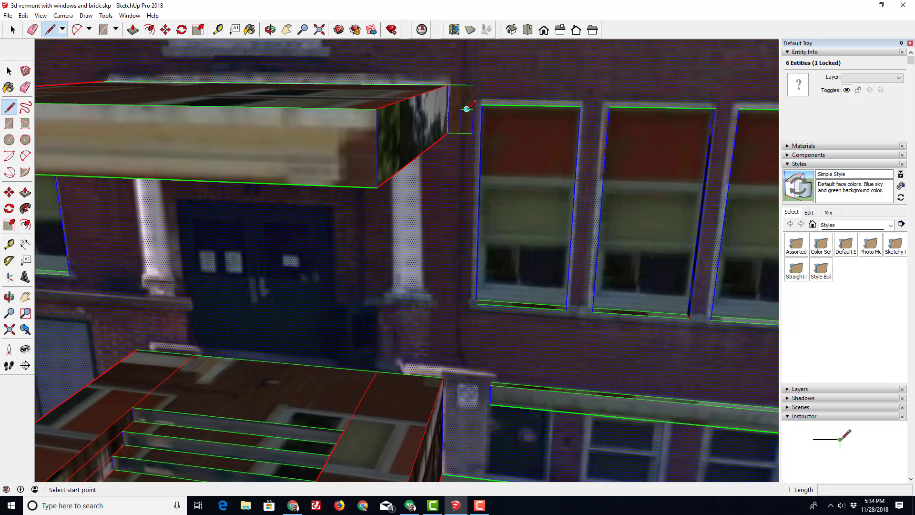
scroll(460, 109, up, 4)
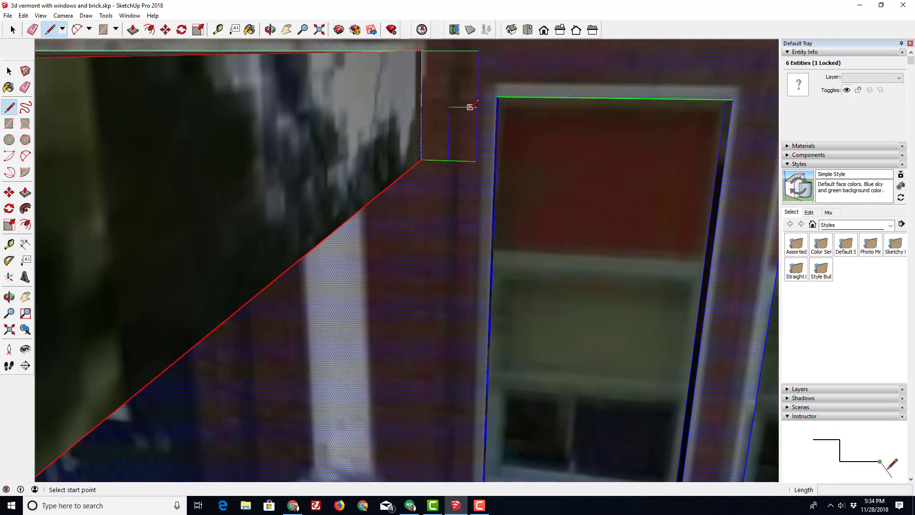
click(463, 106)
click(478, 78)
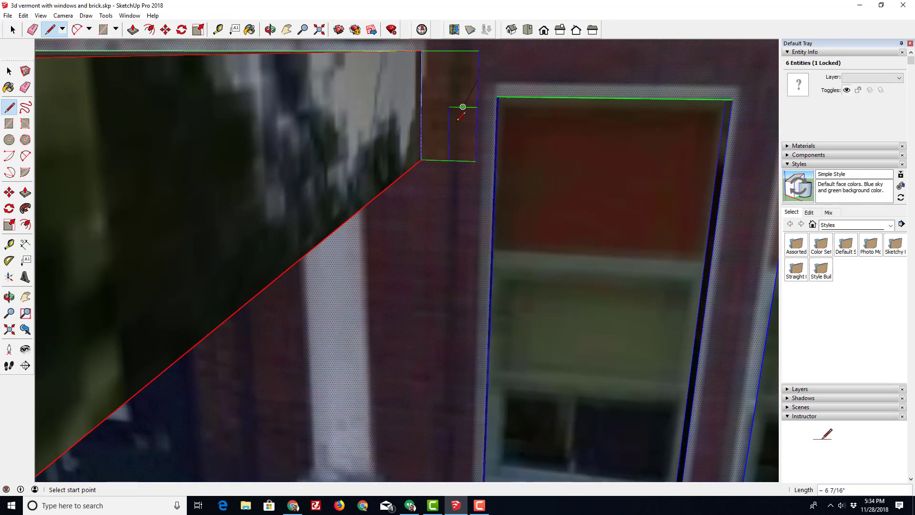
Draw a slanted line about 7 11/16" long from the small rectangle's inner edge to the profile's lower edge, and erase the leftover outer corner lines
click(449, 127)
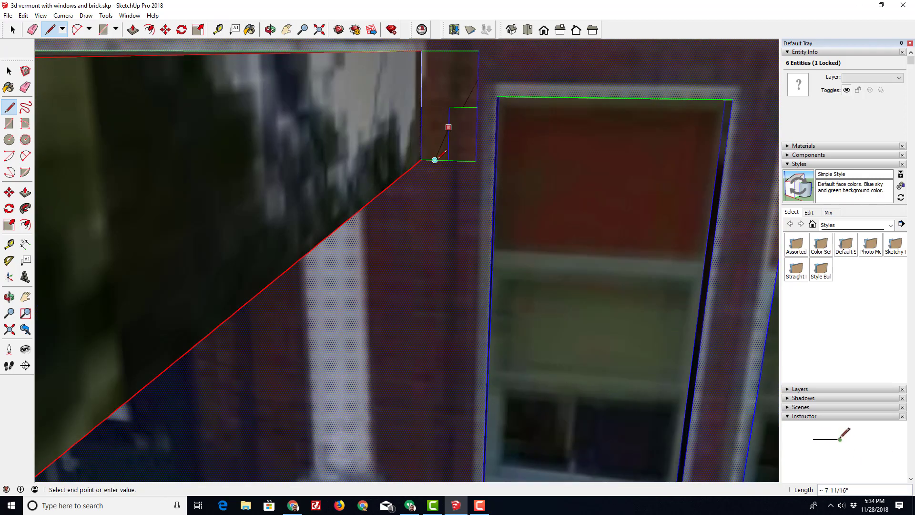
scroll(438, 157, down, 3)
key(e)
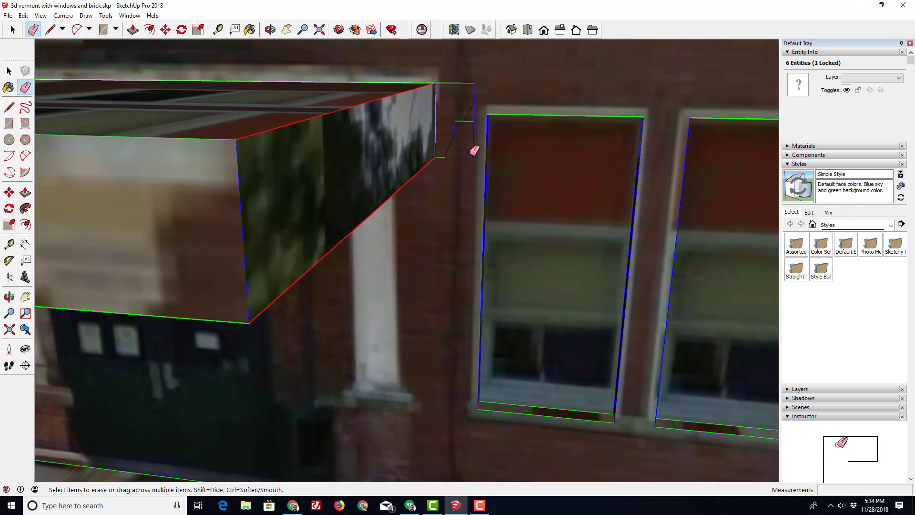
scroll(471, 124, down, 2)
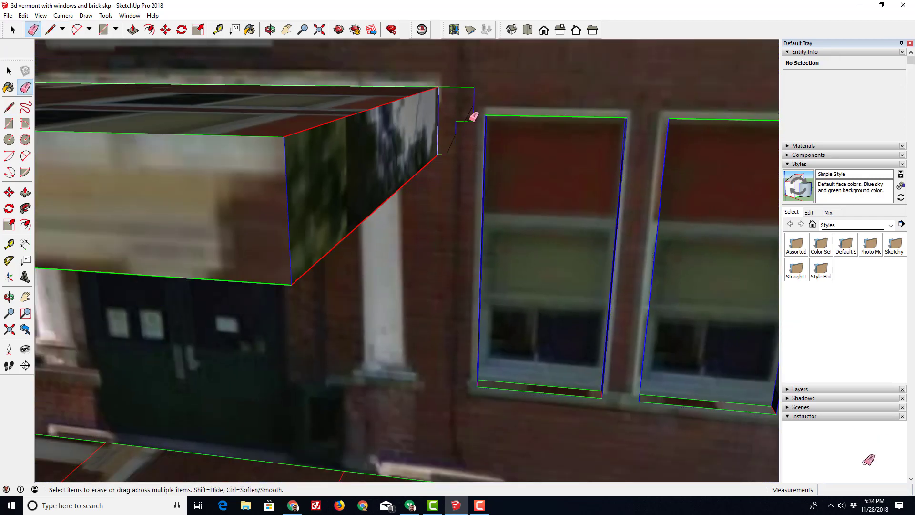
Try to pull the molding profile straight outward from the wall along the canopy's side
key(p)
mouse_move(306, 81)
middle_down()
mouse_move(309, 122)
mouse_move(296, 84)
mouse_move(310, 95)
middle_up()
scroll(380, 99, up, 2)
scroll(379, 100, down, 2)
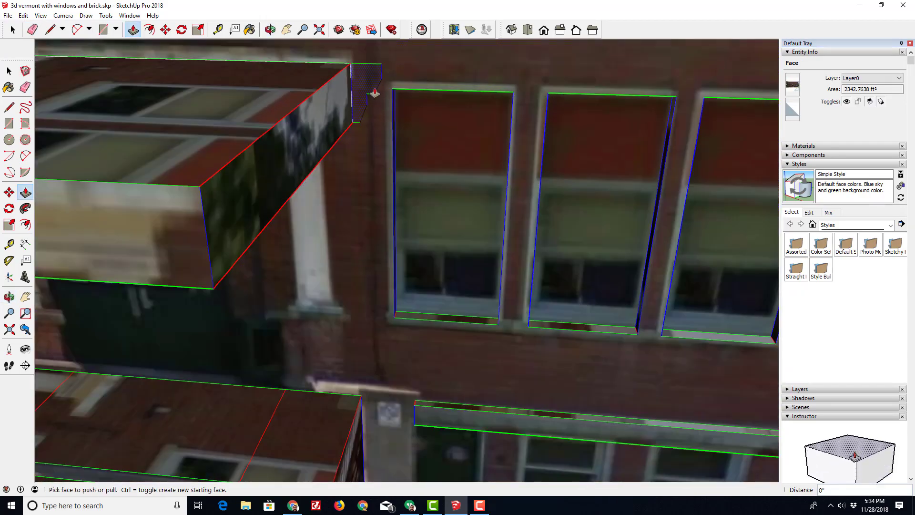
click(370, 88)
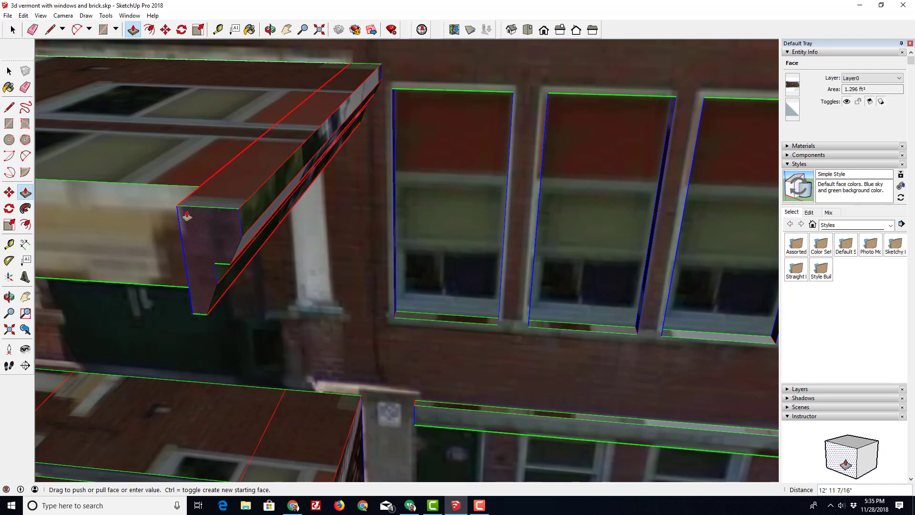
click(373, 95)
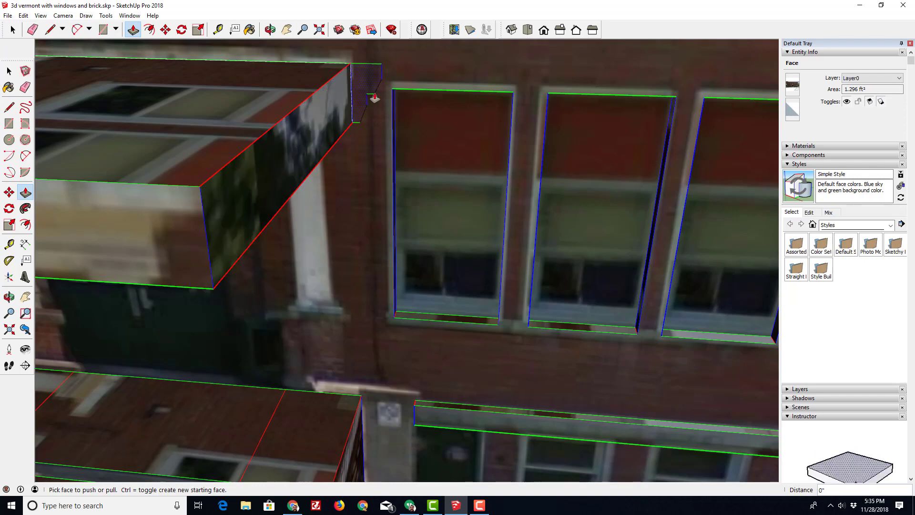
Select the canopy's top front and side edges as the sweep path, excluding the top face and the edge against the wall
scroll(362, 90, up, 2)
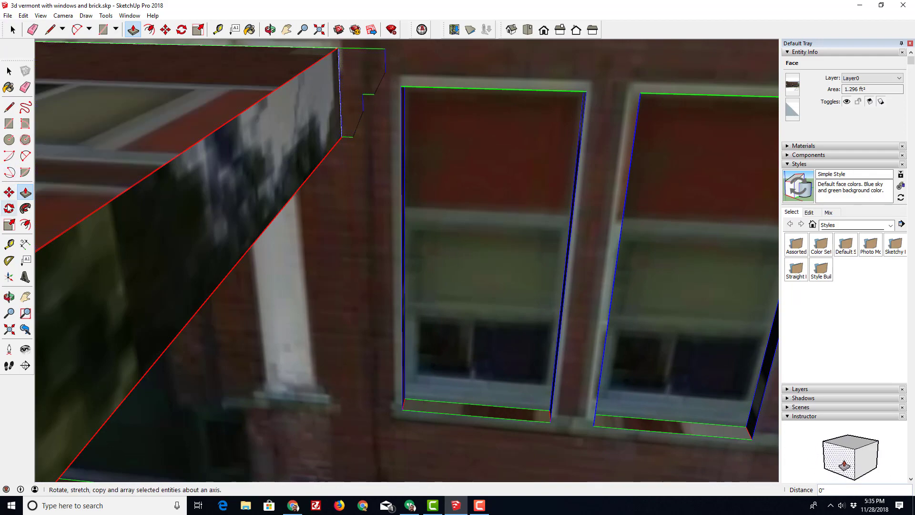
scroll(142, 147, down, 1)
scroll(141, 146, down, 3)
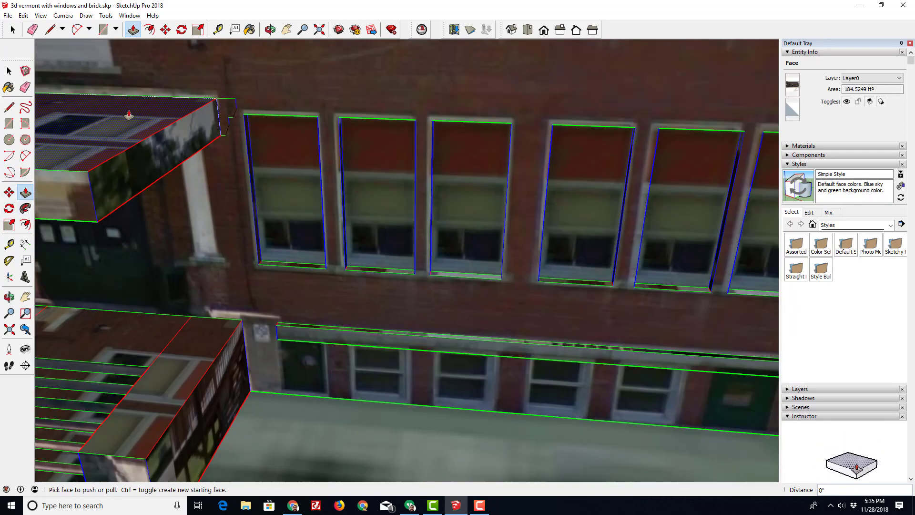
middle_drag(141, 147, 255, 215)
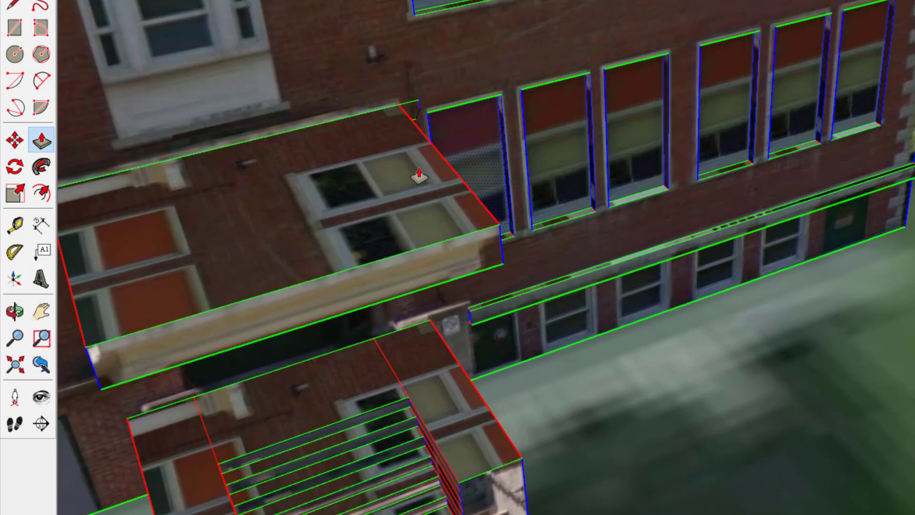
middle_drag(420, 176, 269, 160)
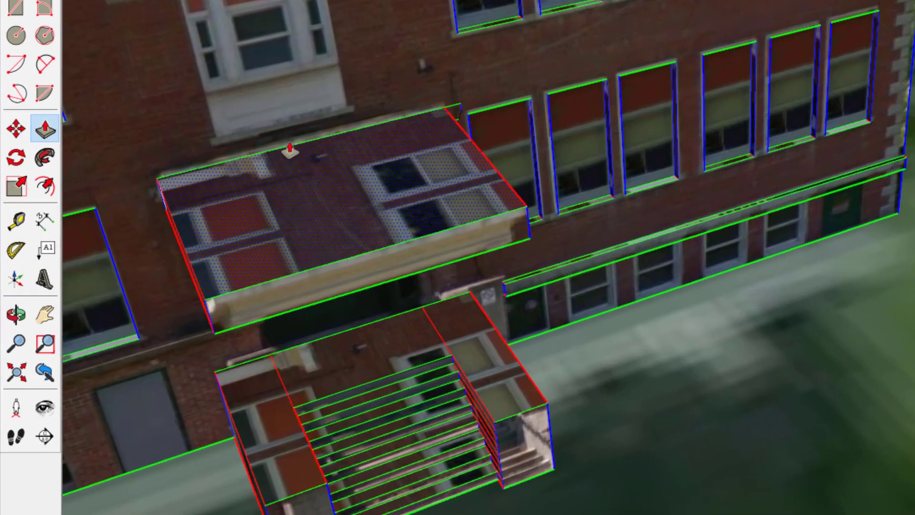
key(space)
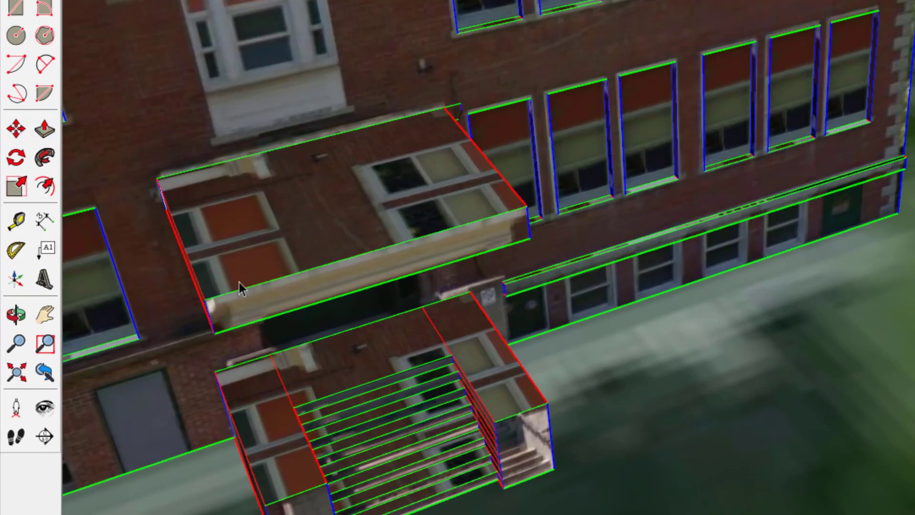
double_click(339, 201)
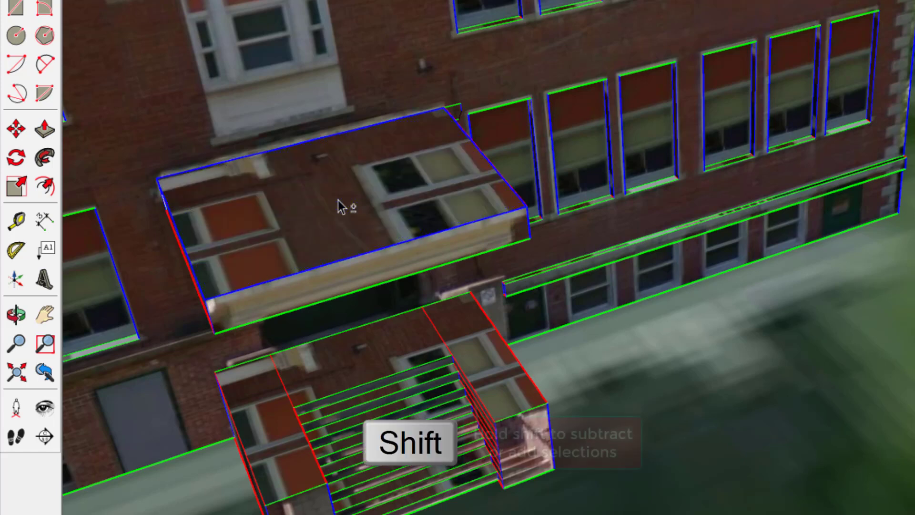
shift+click(339, 205)
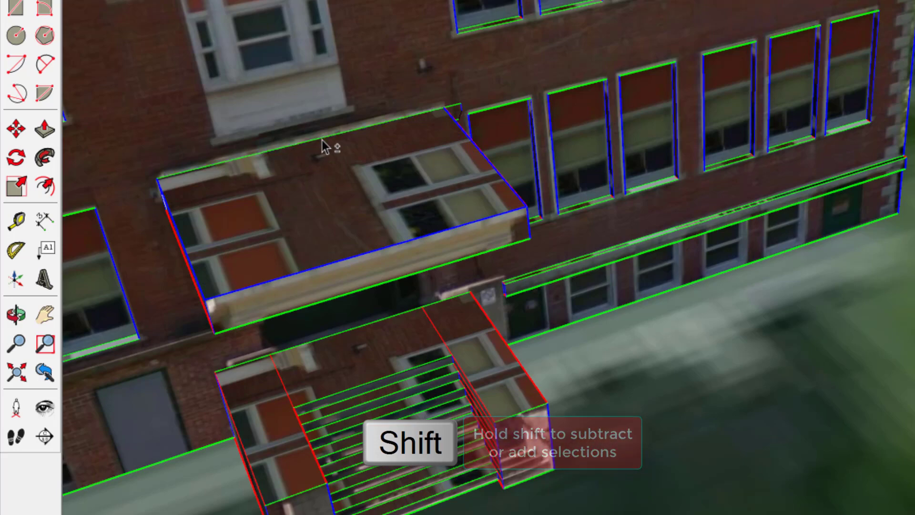
middle_drag(572, 195, 493, 68)
scroll(493, 68, up, 3)
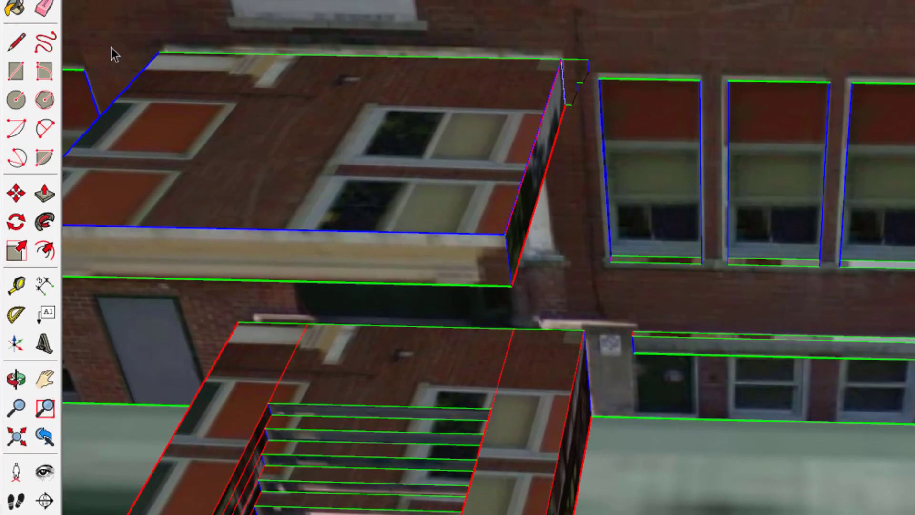
Sweep the molding profile around the selected canopy edges with Follow Me
click(44, 221)
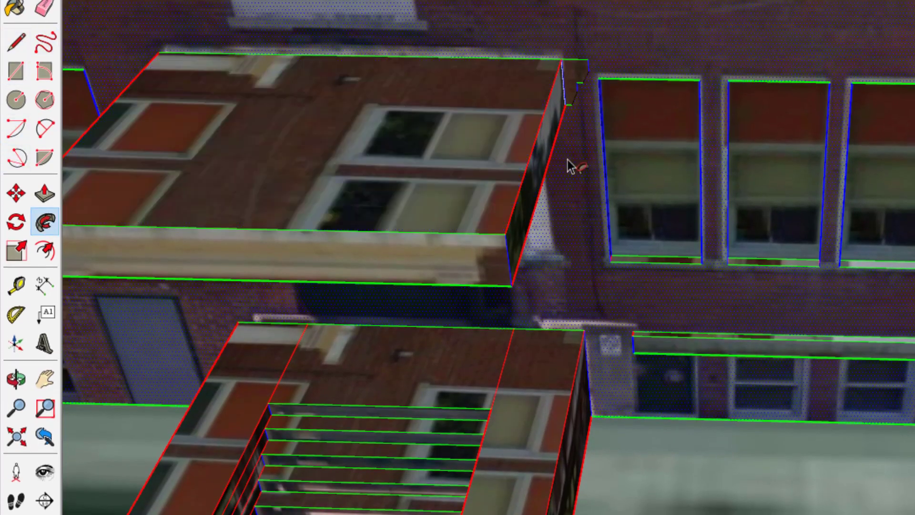
middle_drag(576, 80, 525, 143)
middle_drag(464, 244, 620, 167)
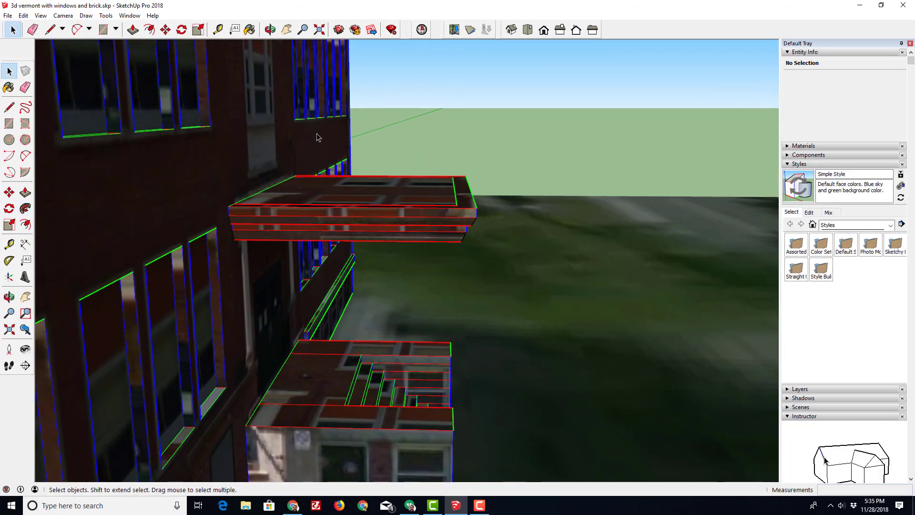
Select the canopy with its molding and paint it with the Cladding Stucco White material from the Brick, Cladding and Siding collection
drag(506, 209, 414, 256)
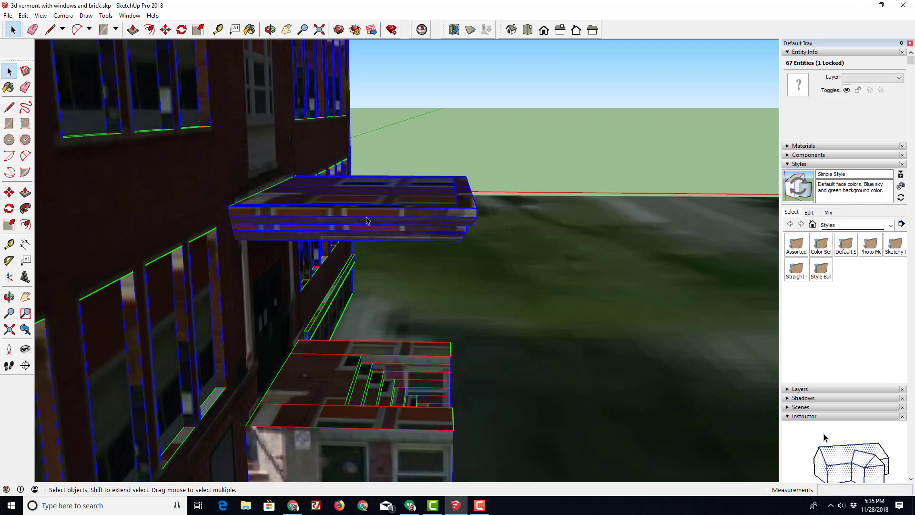
click(834, 147)
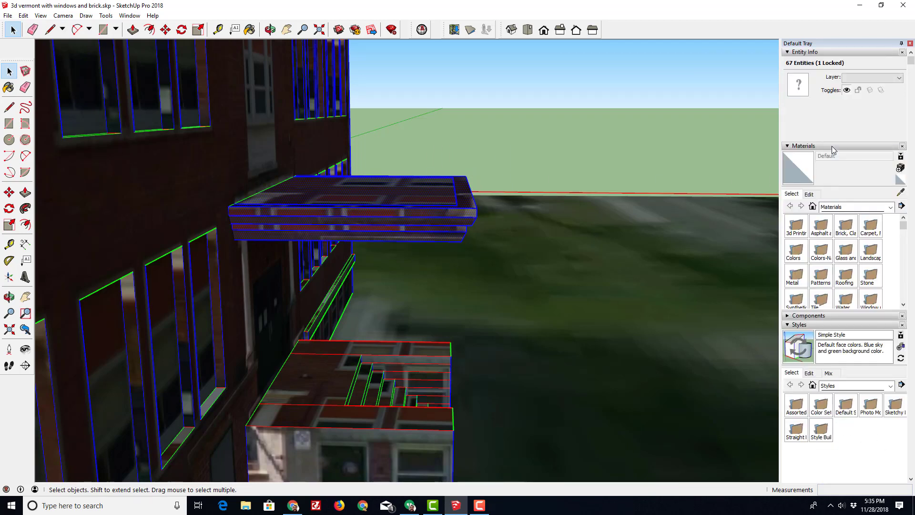
click(846, 231)
scroll(822, 287, down, 2)
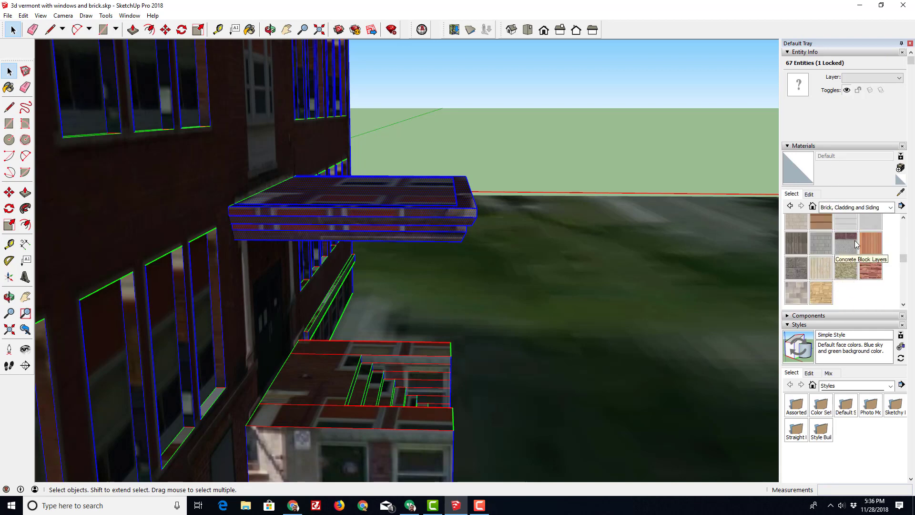
scroll(873, 243, up, 2)
click(872, 271)
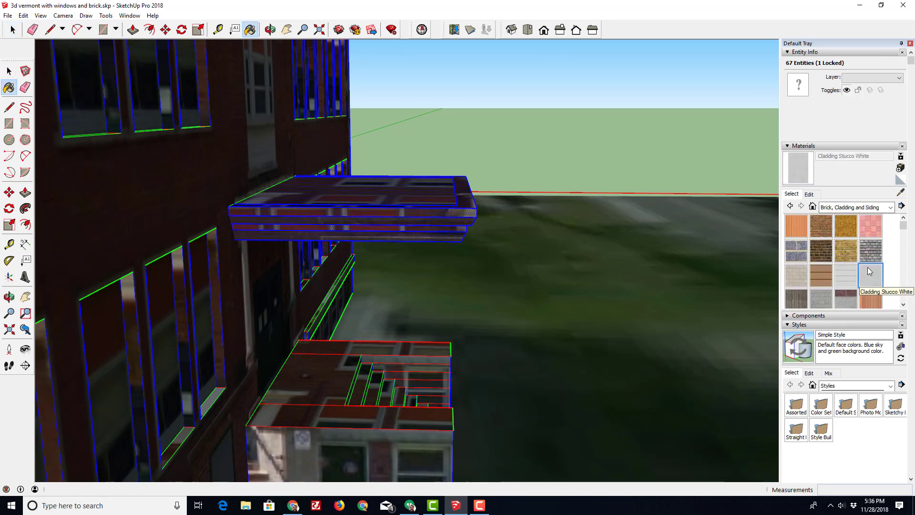
click(418, 197)
Draw a small upright rectangle with lines at the roof corner on the tree side of the facade, extending outward from the wall
mouse_move(419, 196)
middle_down()
mouse_move(496, 153)
mouse_move(364, 157)
mouse_move(339, 180)
mouse_move(348, 181)
middle_up()
scroll(163, 148, down, 6)
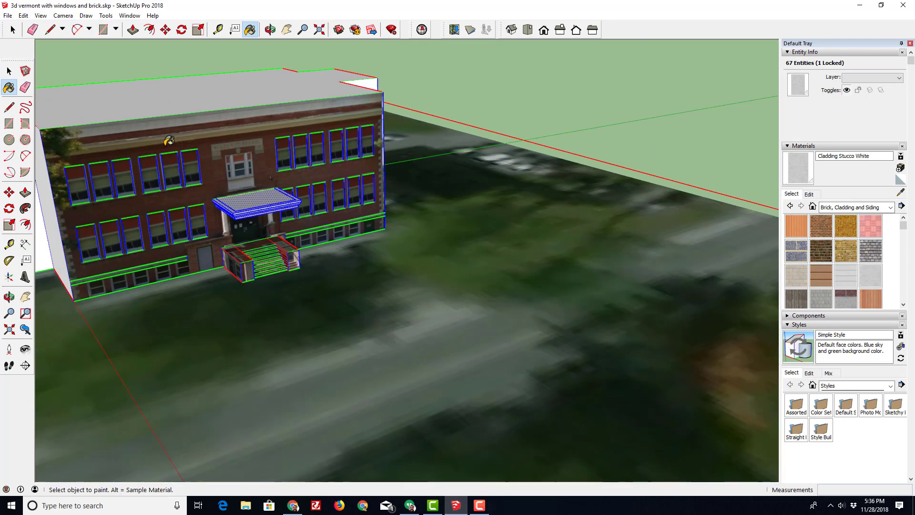
mouse_move(171, 142)
middle_down()
mouse_move(269, 142)
mouse_move(340, 161)
mouse_move(210, 157)
middle_up()
mouse_move(138, 141)
middle_down()
mouse_move(111, 137)
mouse_move(143, 123)
mouse_move(76, 77)
middle_up()
scroll(114, 133, up, 8)
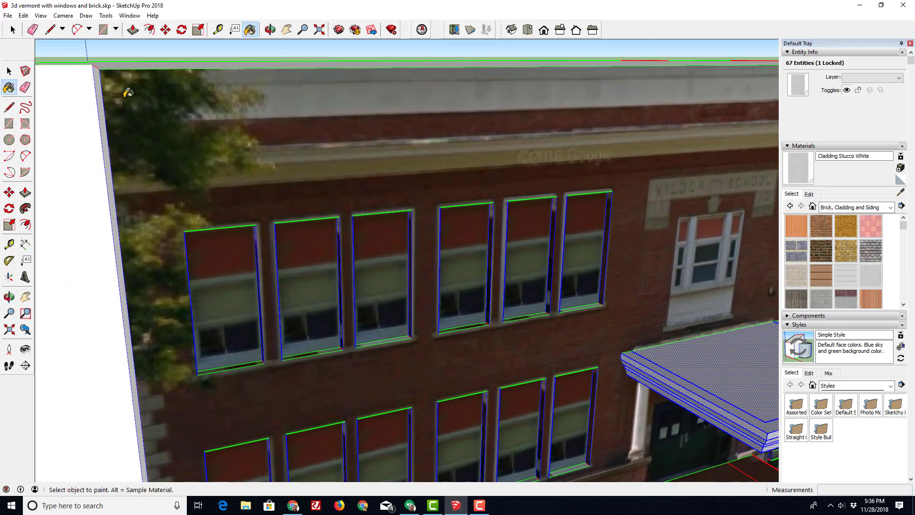
middle_drag(127, 92, 113, 78)
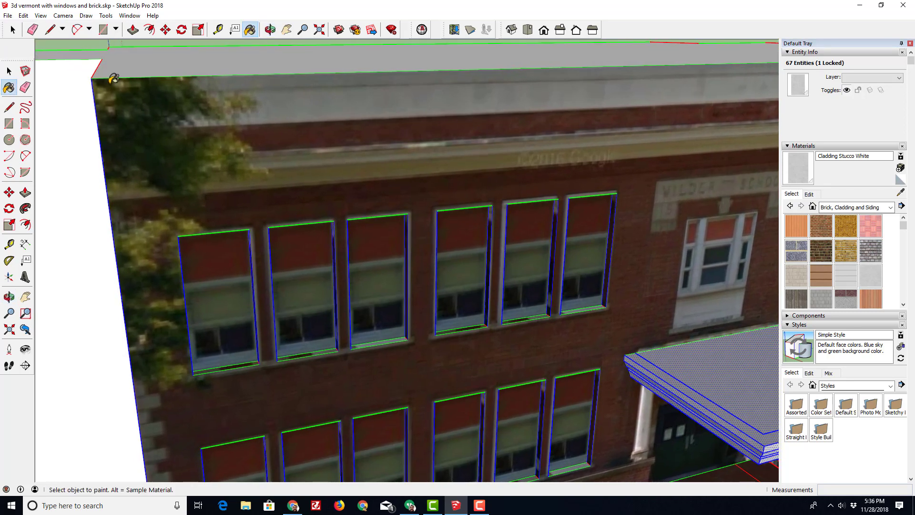
click(9, 108)
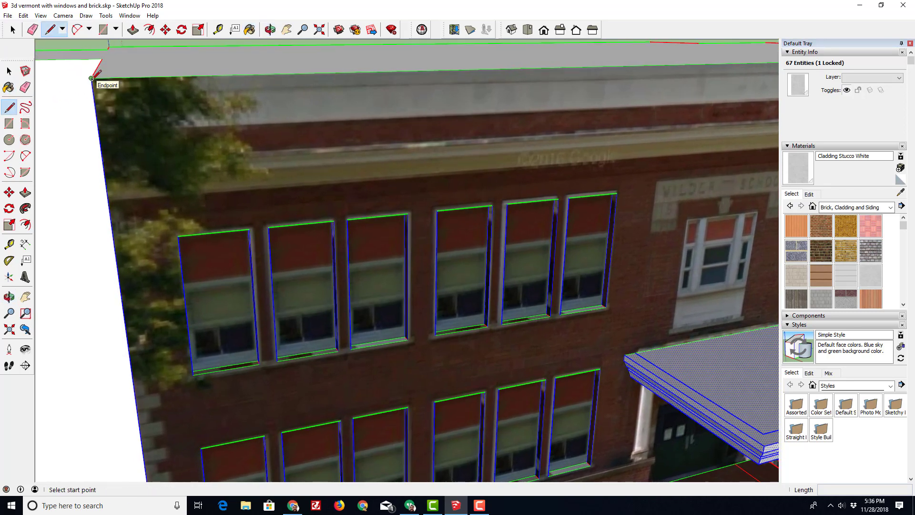
click(91, 77)
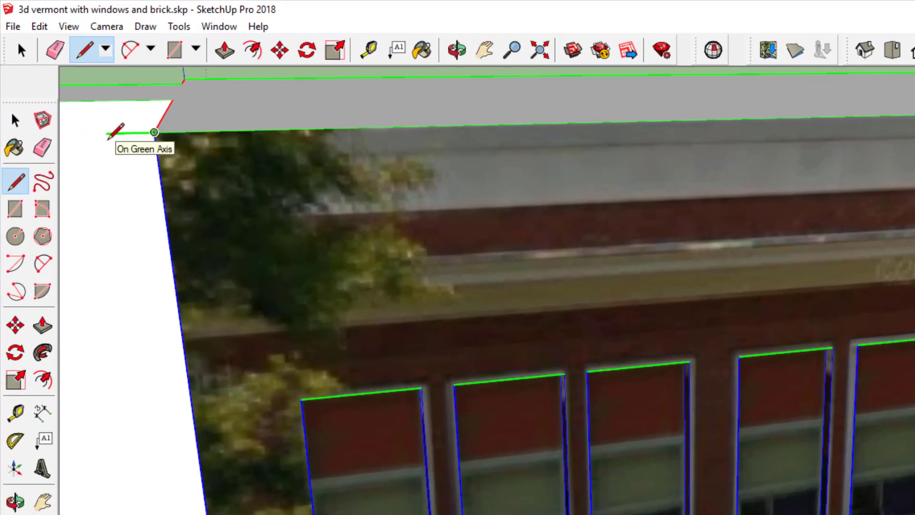
click(107, 134)
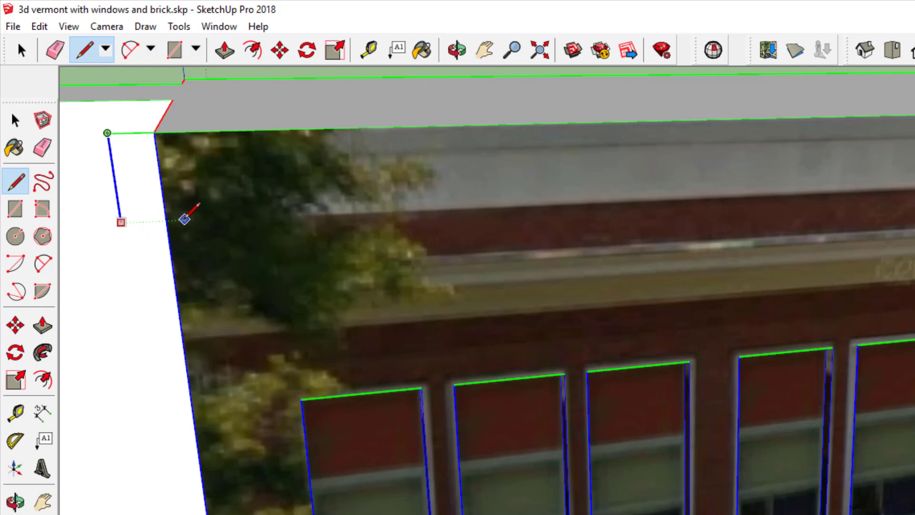
click(121, 222)
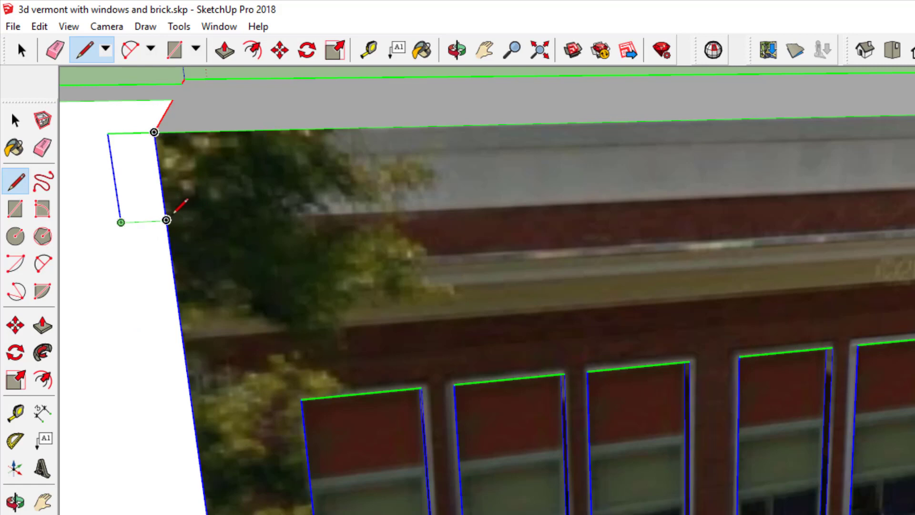
click(168, 213)
Draw a smaller rectangle in the lower outer quarter of the roof-corner rectangle and erase its outer edges to leave a stepped cornice profile
mouse_move(174, 200)
middle_down()
mouse_move(359, 153)
mouse_move(231, 239)
middle_up()
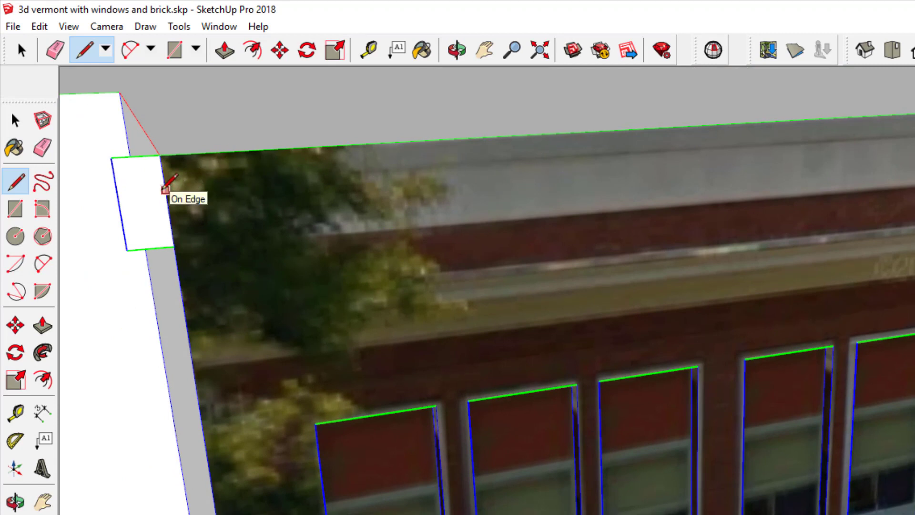
click(16, 209)
click(118, 204)
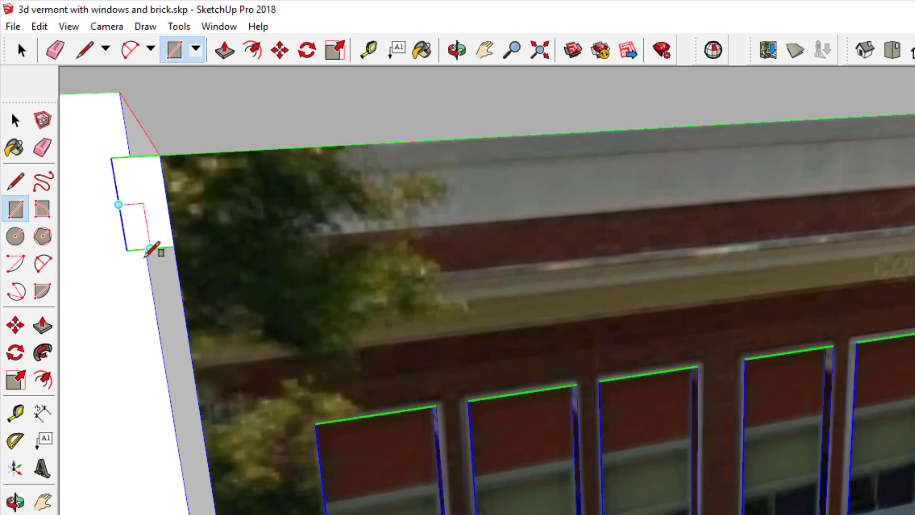
click(150, 247)
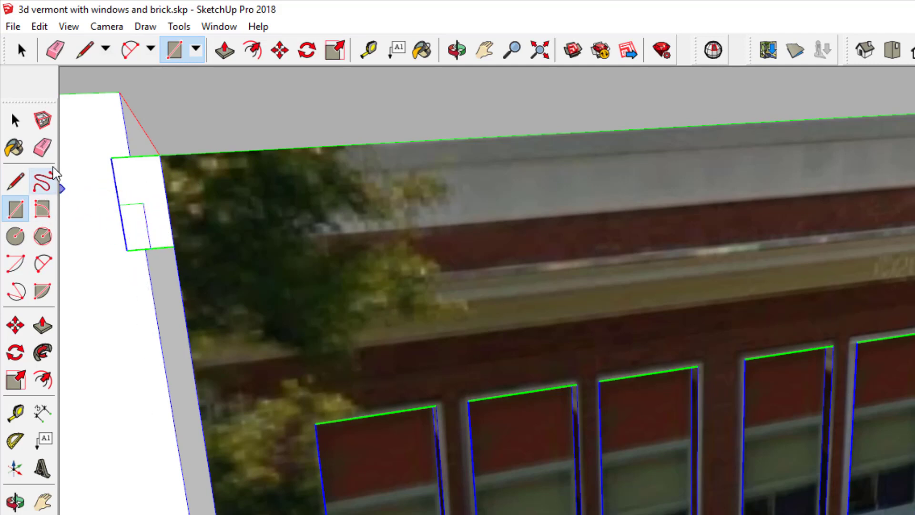
click(42, 148)
click(128, 249)
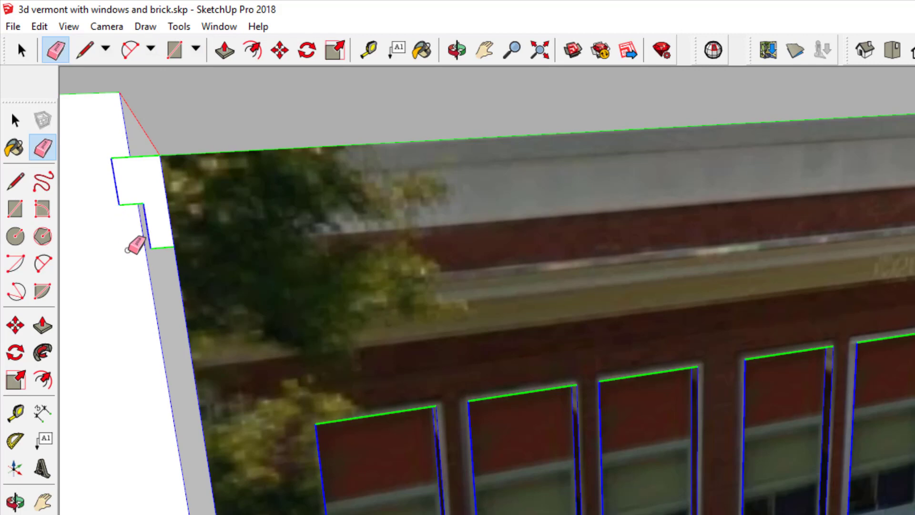
Select the roof's perimeter edges and sweep the stepped cornice profile around them with Follow Me
mouse_move(139, 241)
middle_down()
mouse_move(184, 204)
mouse_move(281, 209)
mouse_move(199, 259)
middle_up()
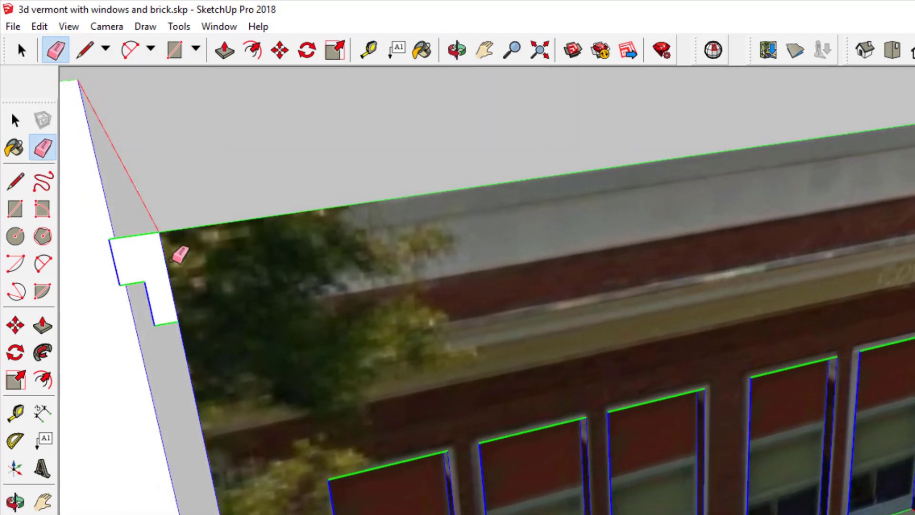
scroll(329, 187, down, 3)
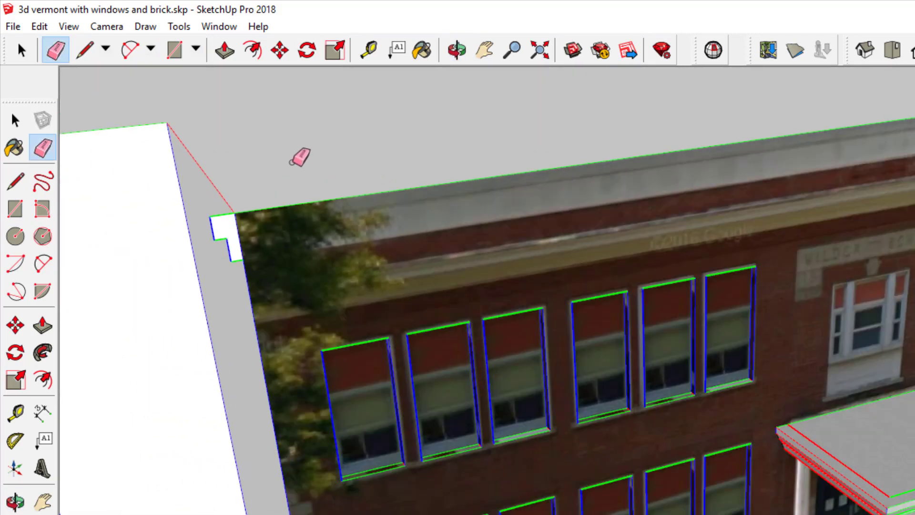
click(15, 120)
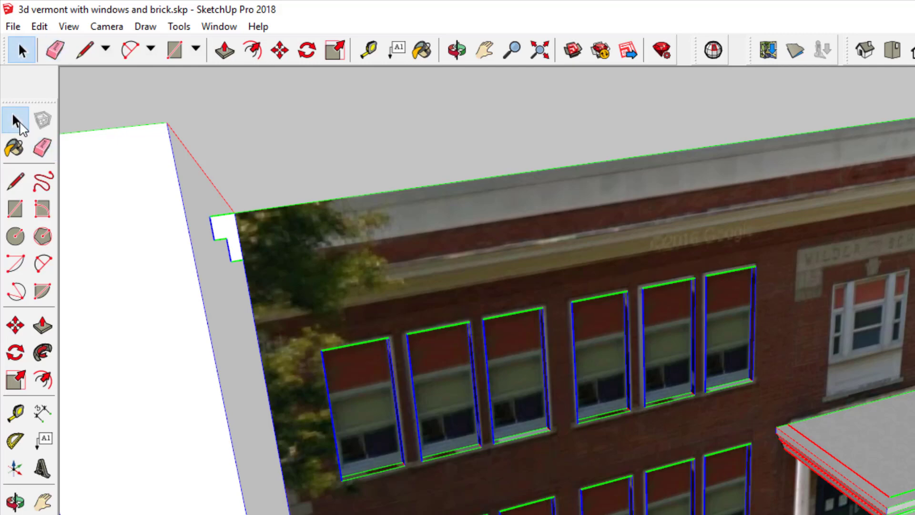
double_click(372, 125)
scroll(664, 170, down, 5)
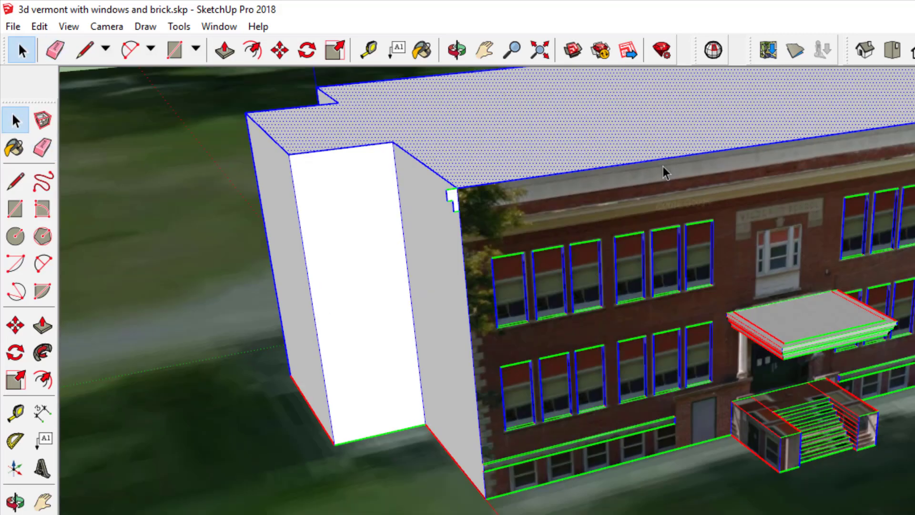
scroll(575, 168, up, 3)
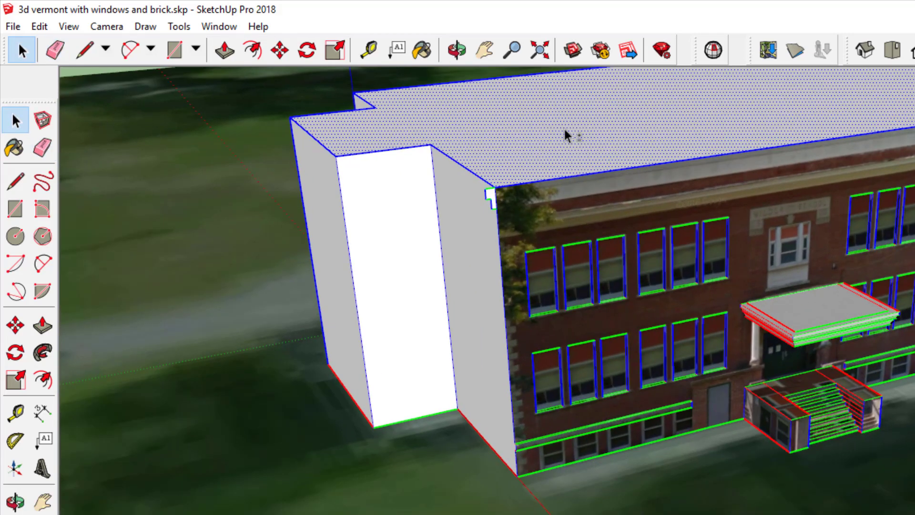
shift+click(565, 138)
click(42, 353)
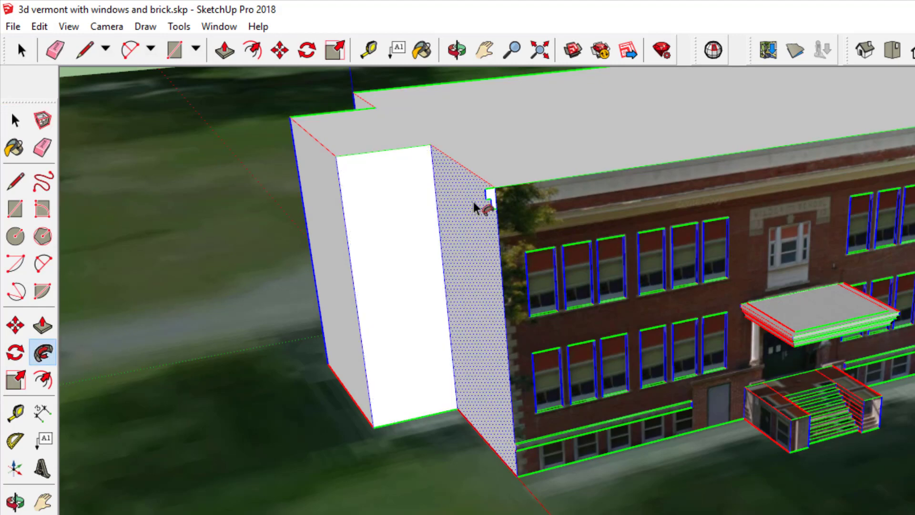
click(490, 199)
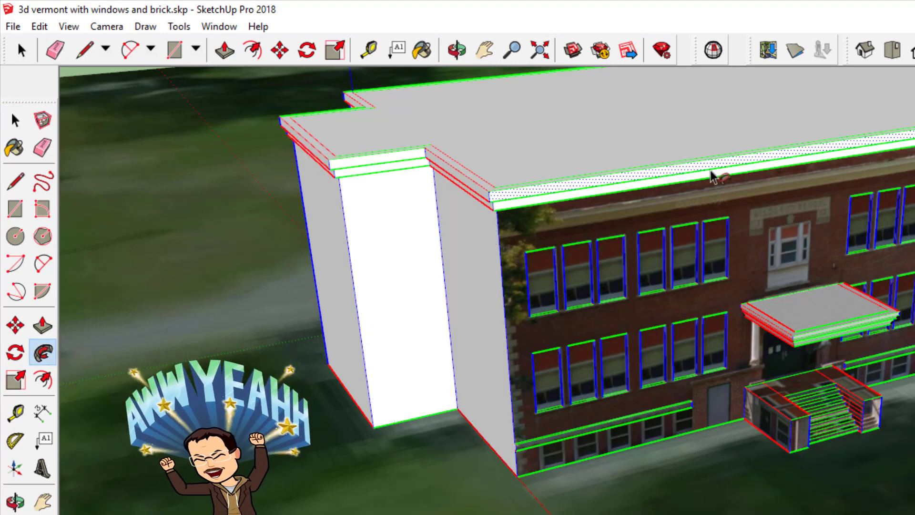
Push/Pull the cornice's top rim upward to form a raised parapet around the roof
middle_drag(714, 178, 556, 143)
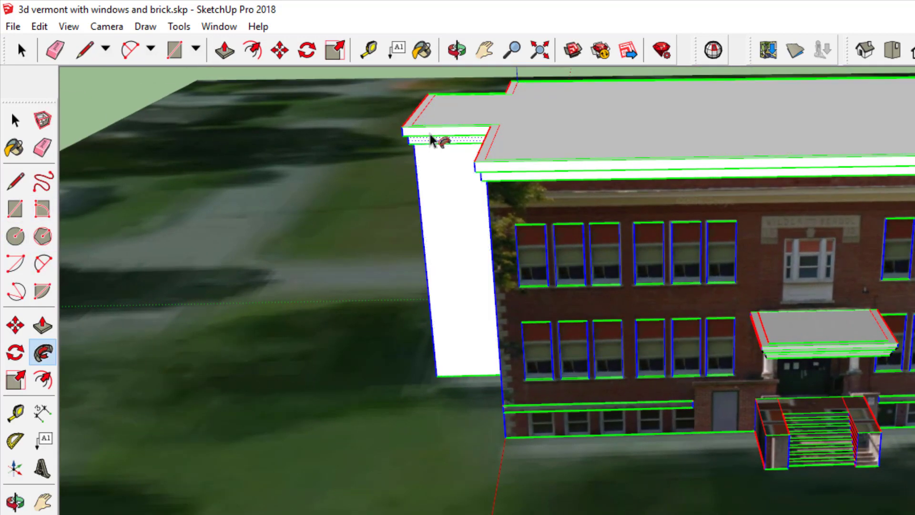
click(43, 325)
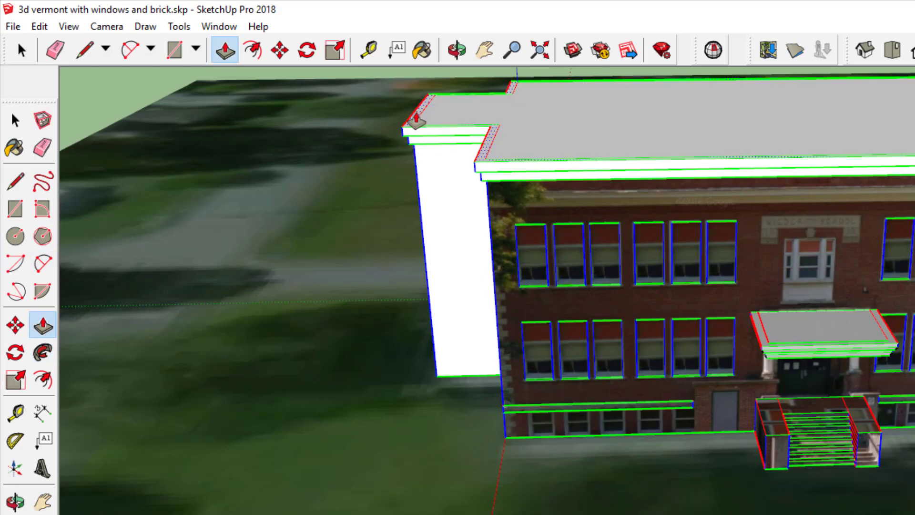
drag(417, 120, 415, 100)
click(416, 102)
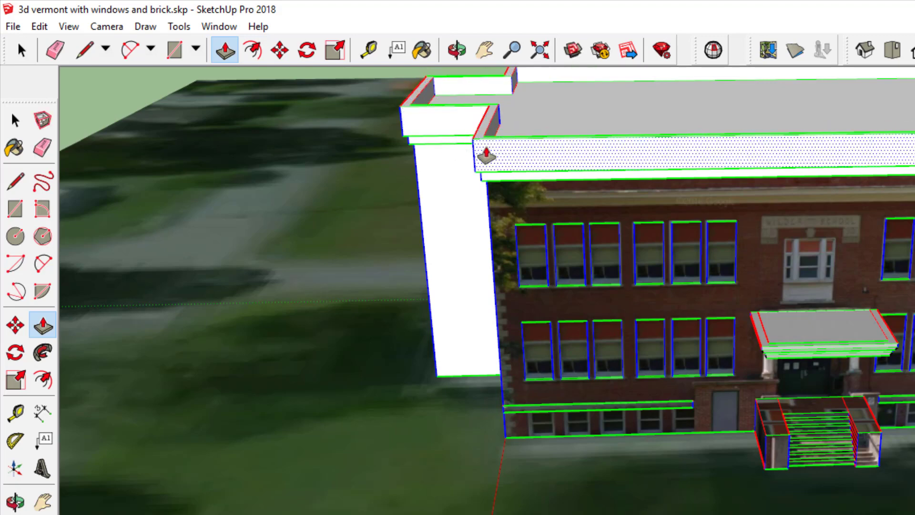
Raise the tops of both side walls of the entrance stairs by about 2 ft 10 in with Push/Pull, matching their heights
middle_drag(486, 156, 723, 111)
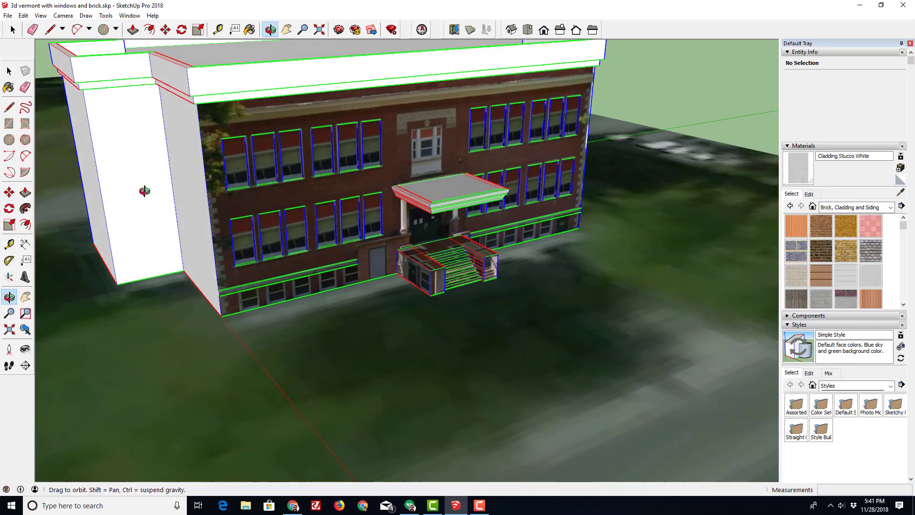
middle_drag(145, 191, 183, 189)
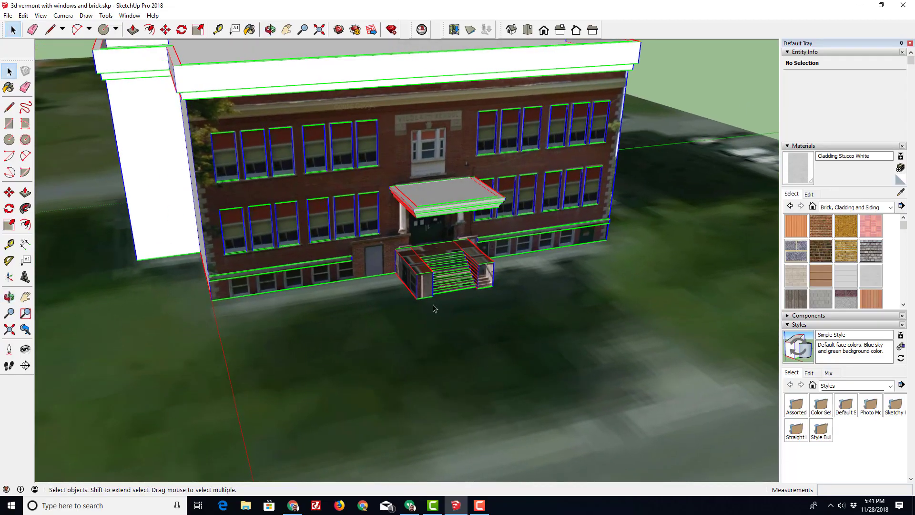
scroll(477, 303, up, 4)
middle_drag(428, 300, 444, 265)
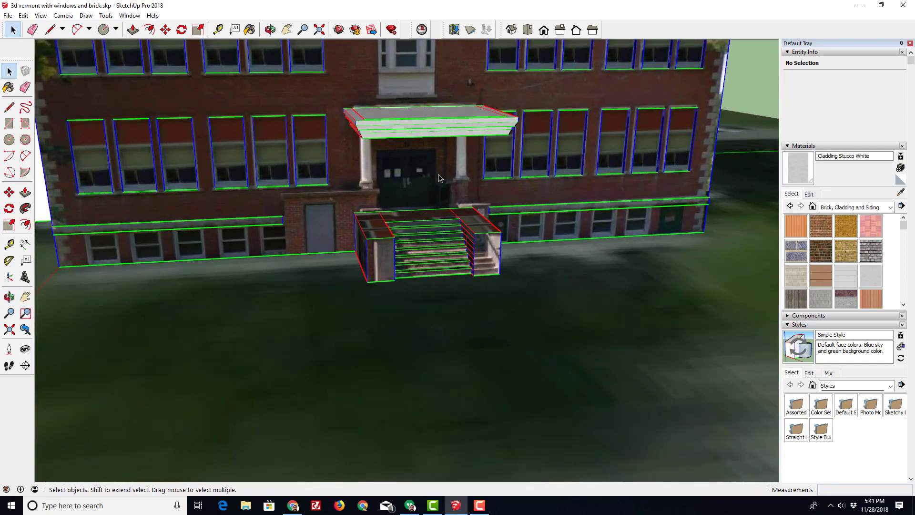
scroll(413, 192, up, 3)
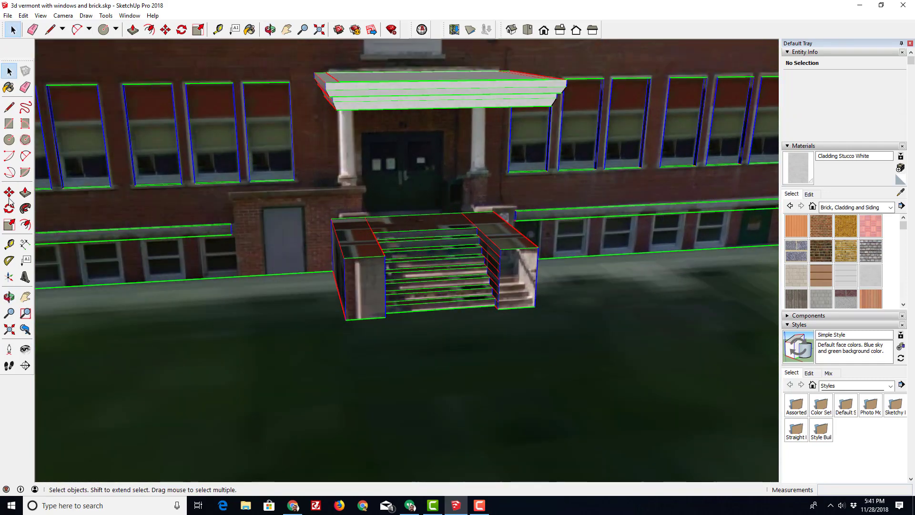
click(25, 193)
drag(354, 246, 354, 213)
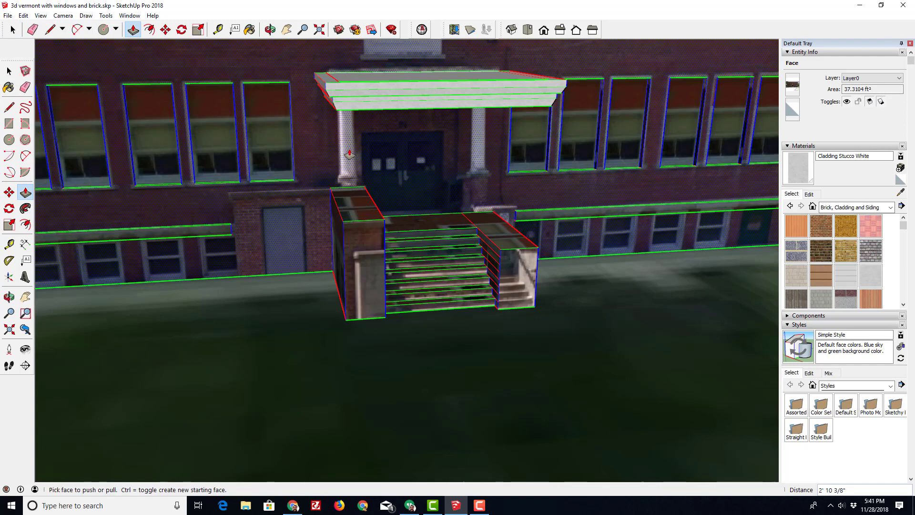
drag(503, 245, 378, 224)
Draw a rectangle about 3 ft 4 in by 2 ft 1 in on top of the door-side stair wall, starting at its inner front corner
middle_drag(471, 230, 379, 186)
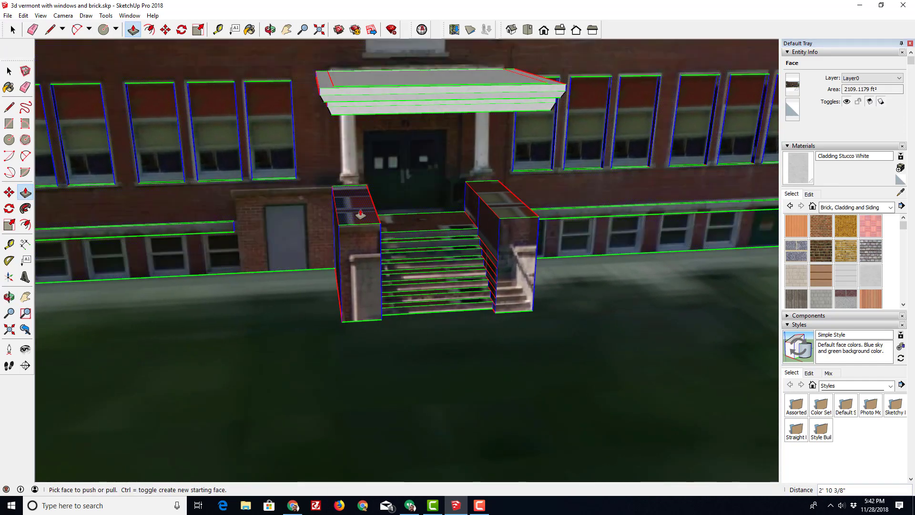
click(9, 123)
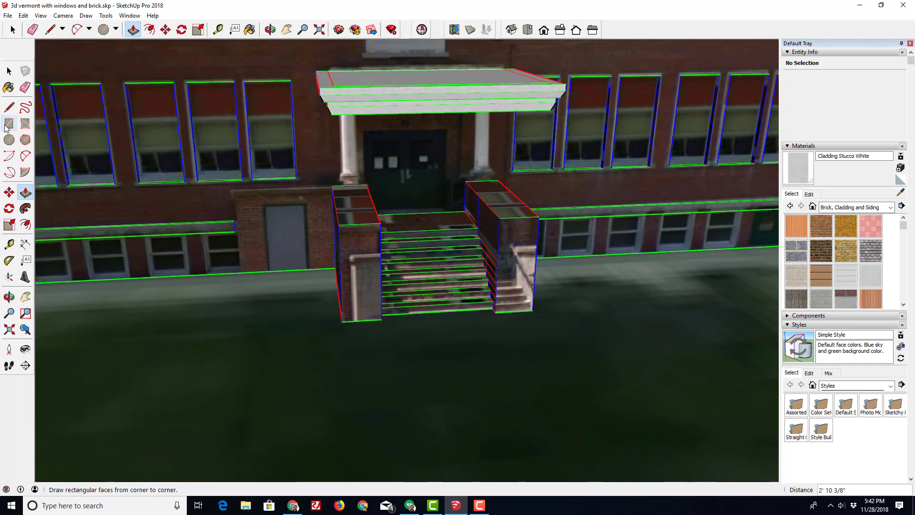
scroll(317, 163, up, 3)
middle_drag(317, 162, 394, 318)
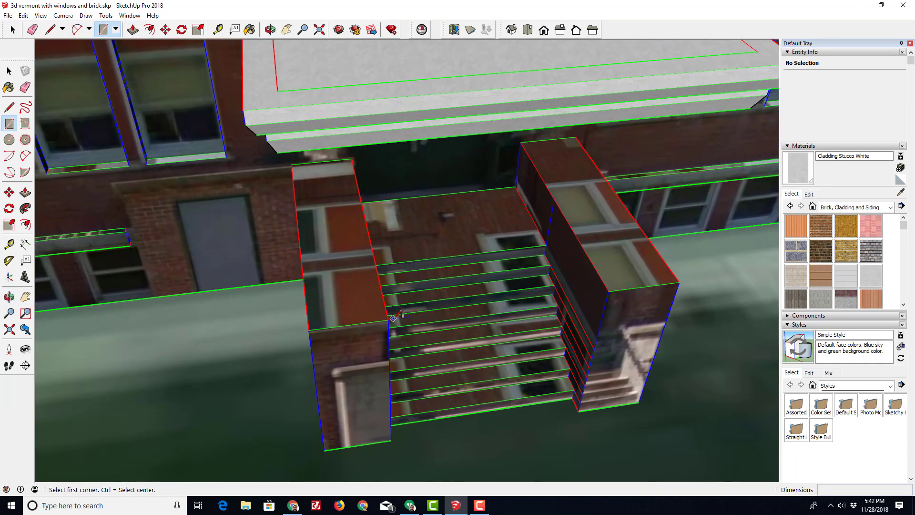
click(388, 319)
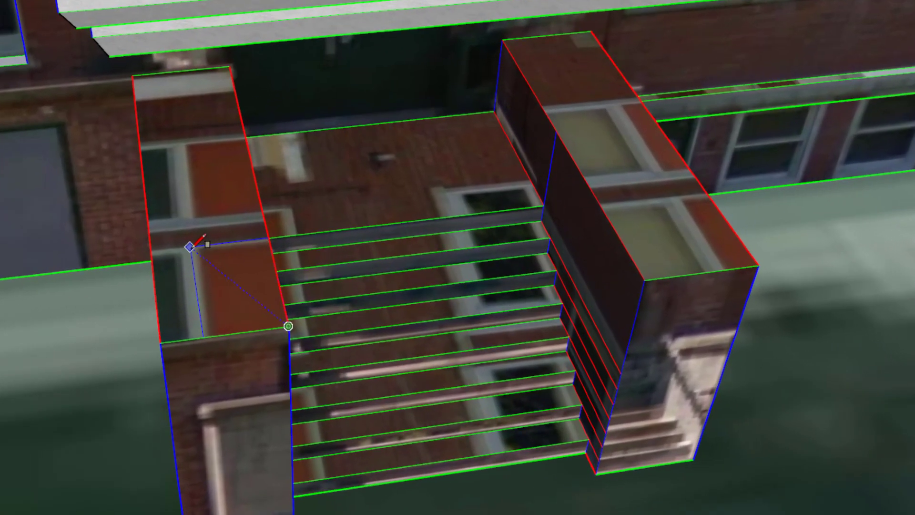
click(191, 246)
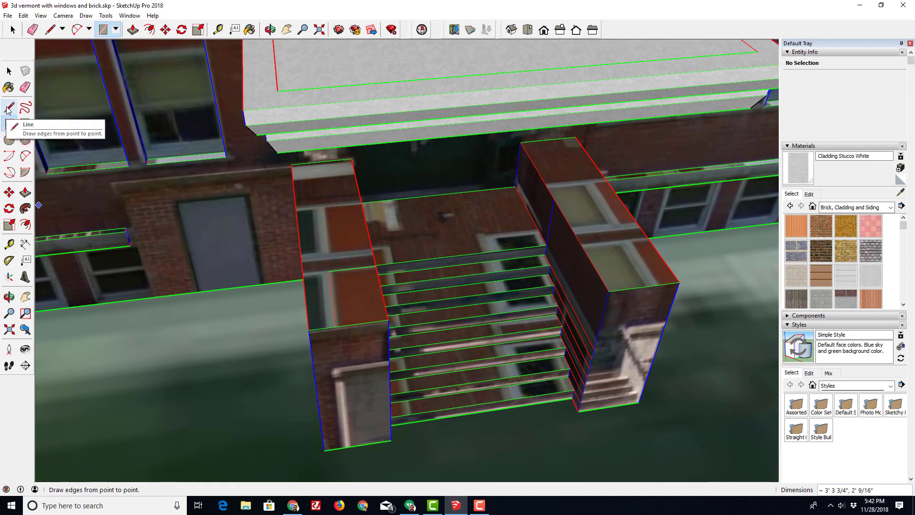
Draw the rectangle's two crossing diagonals to locate its center and erase the rectangle's own edges
click(9, 109)
click(328, 270)
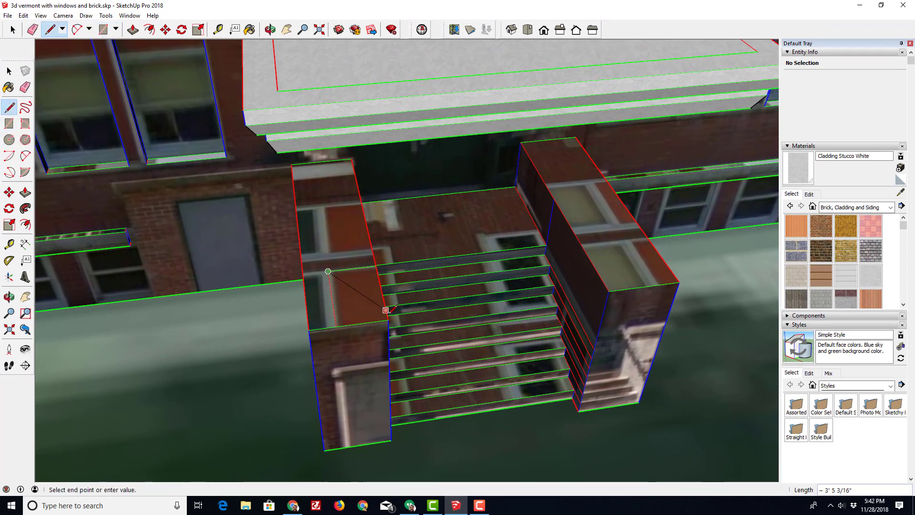
click(388, 320)
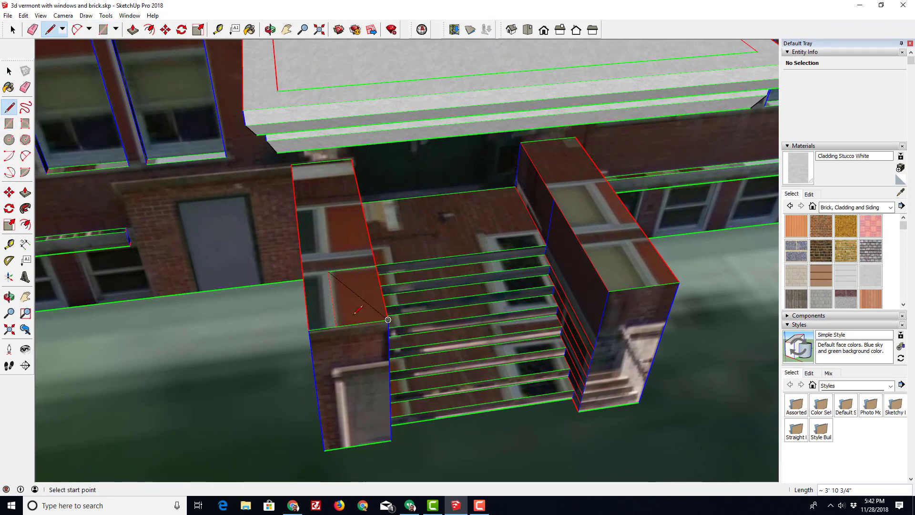
click(336, 327)
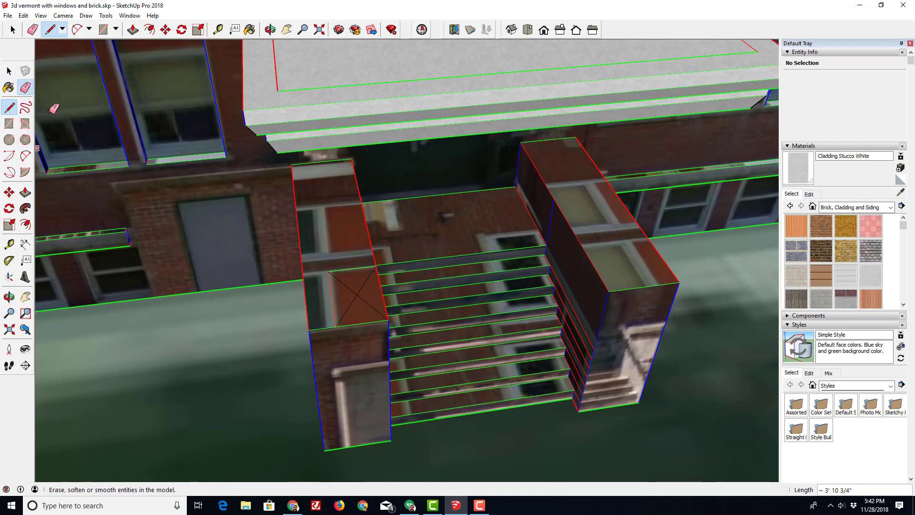
click(25, 87)
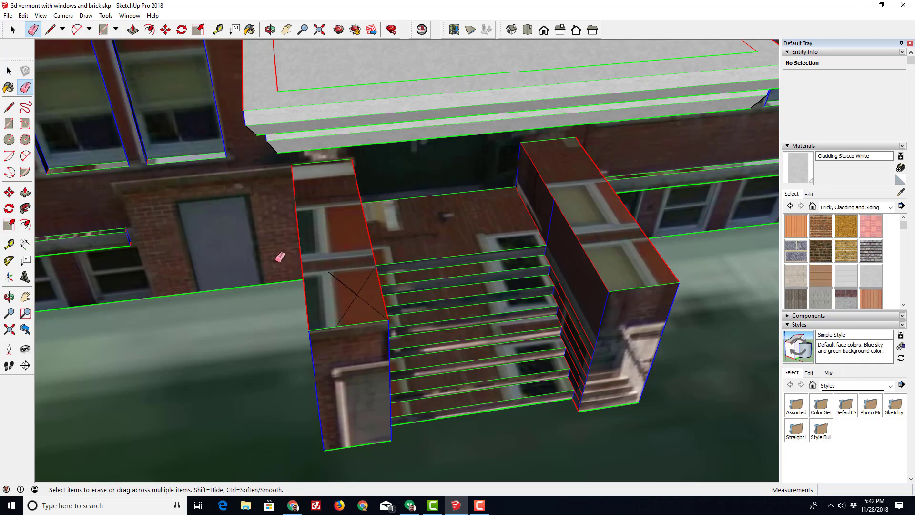
Draw a circle of about 1 ft radius centered where the diagonals cross and erase the diagonals
click(9, 139)
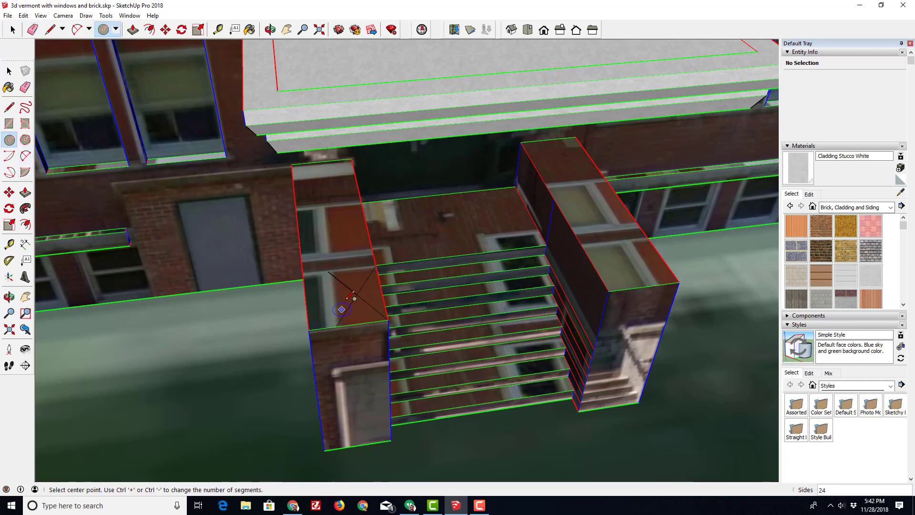
click(357, 295)
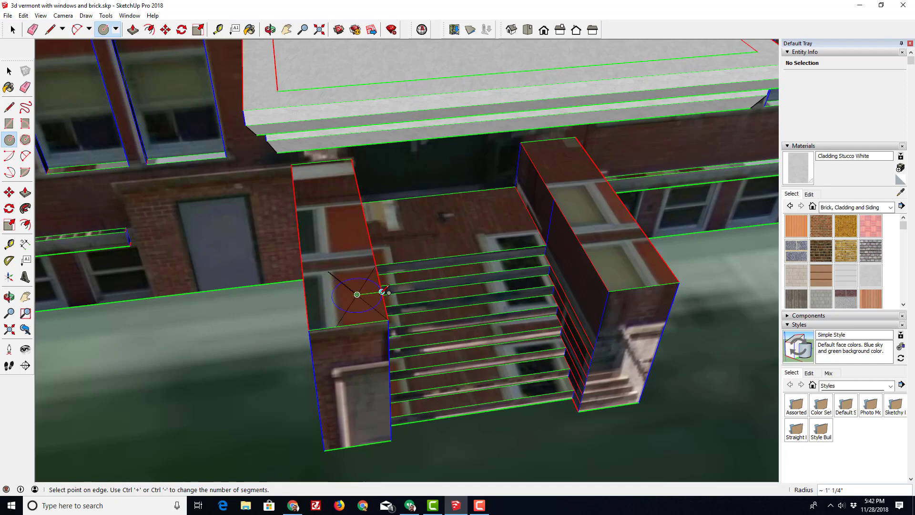
click(383, 291)
click(26, 87)
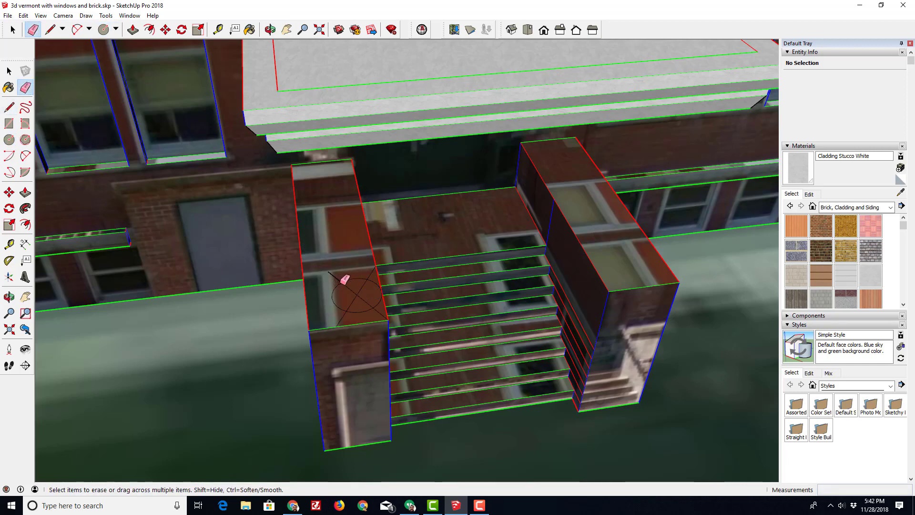
click(358, 296)
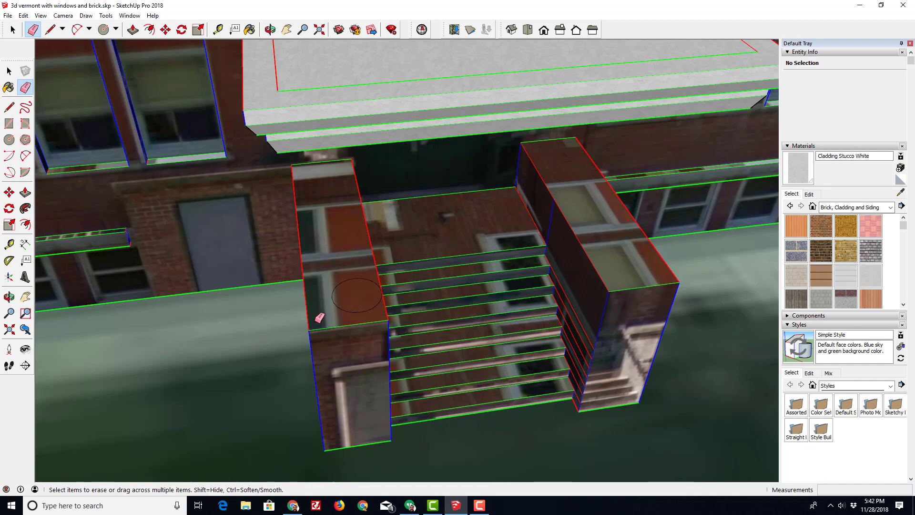
Push/Pull the circle up about 8 ft 1 1/2 in to the canopy's underside to form a round column
click(26, 192)
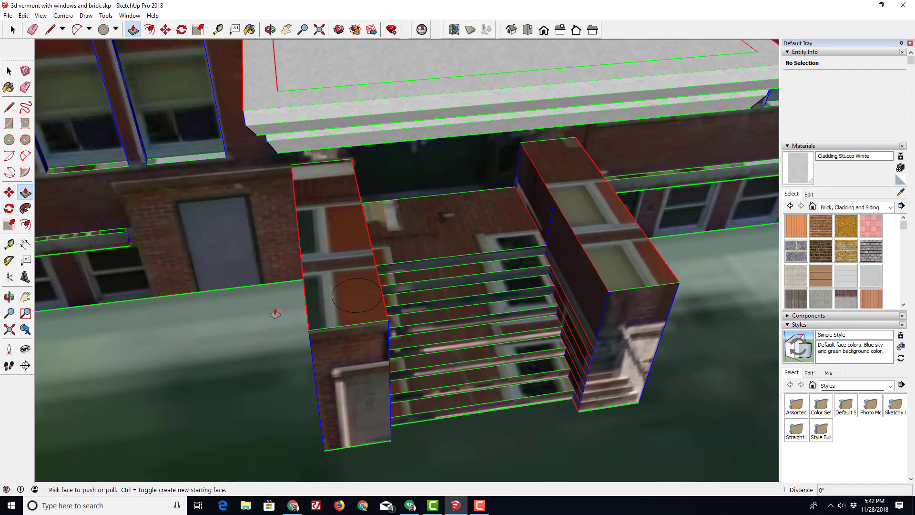
scroll(285, 313, down, 3)
click(332, 310)
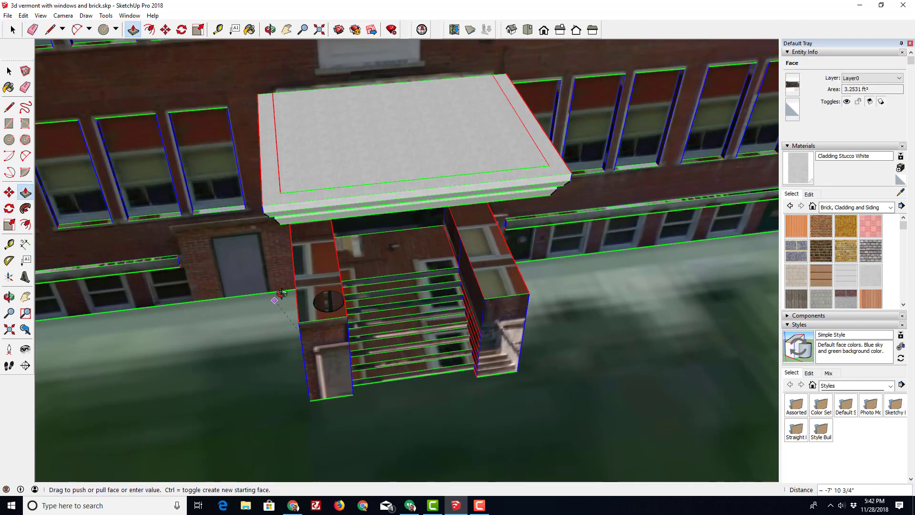
middle_drag(278, 294, 276, 174)
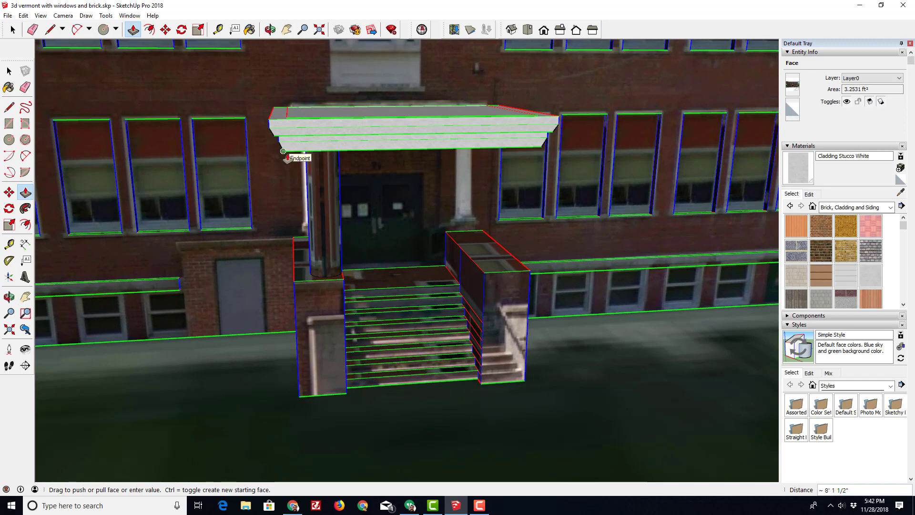
click(287, 157)
Select the round column on the door-side stair wall and paint it with Cladding Stucco White
middle_drag(287, 157, 557, 248)
scroll(551, 232, up, 3)
scroll(551, 233, down, 3)
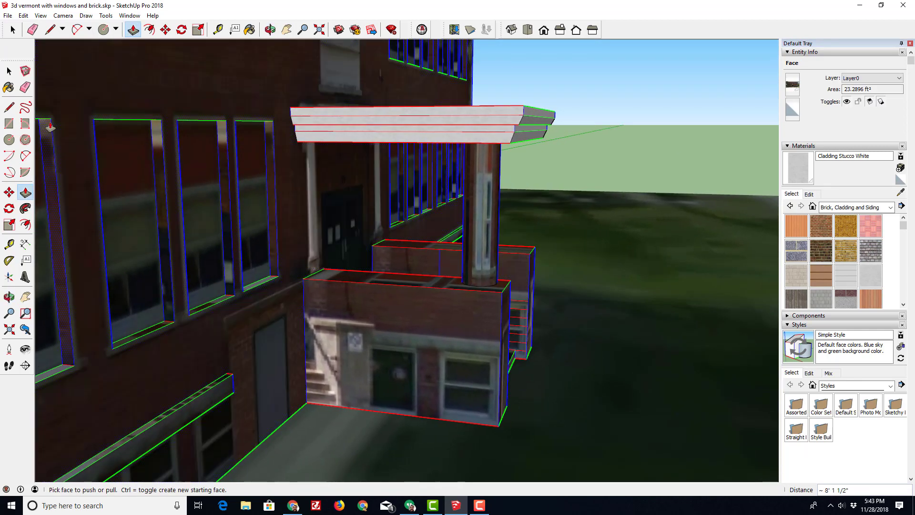
click(8, 70)
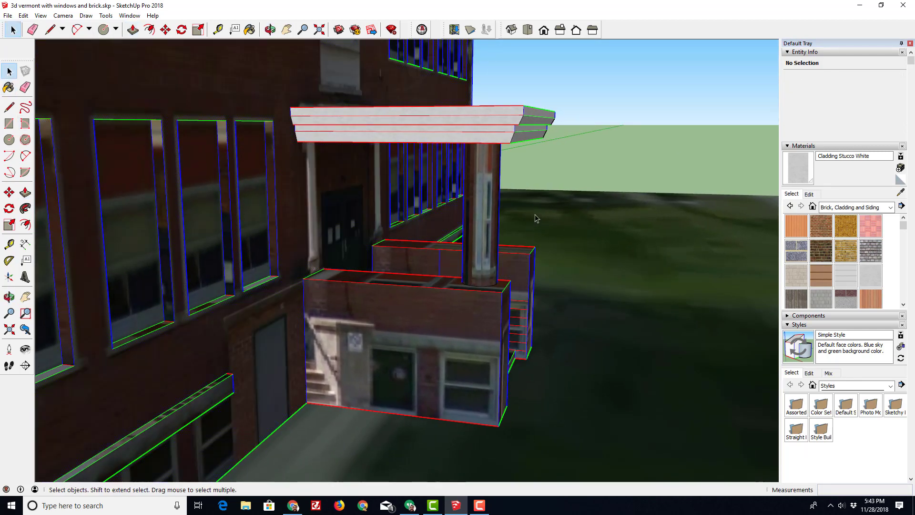
middle_drag(532, 235, 593, 231)
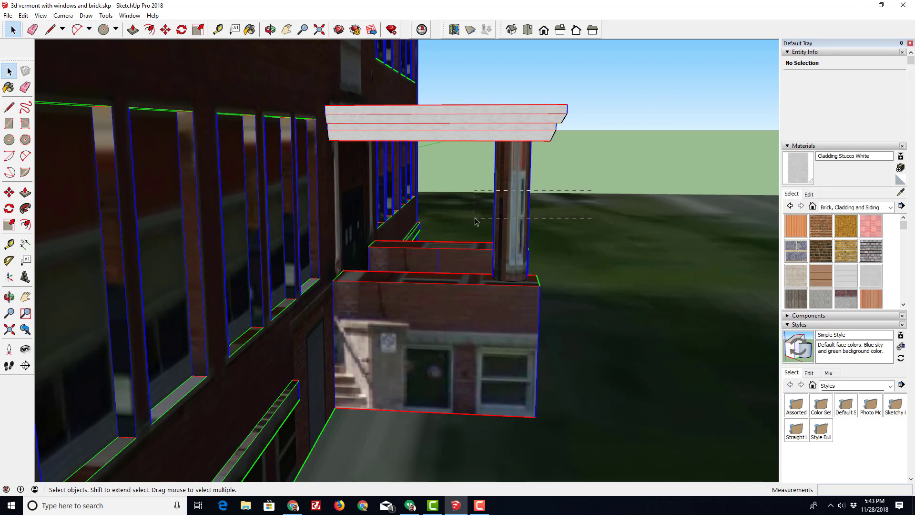
drag(478, 210, 478, 209)
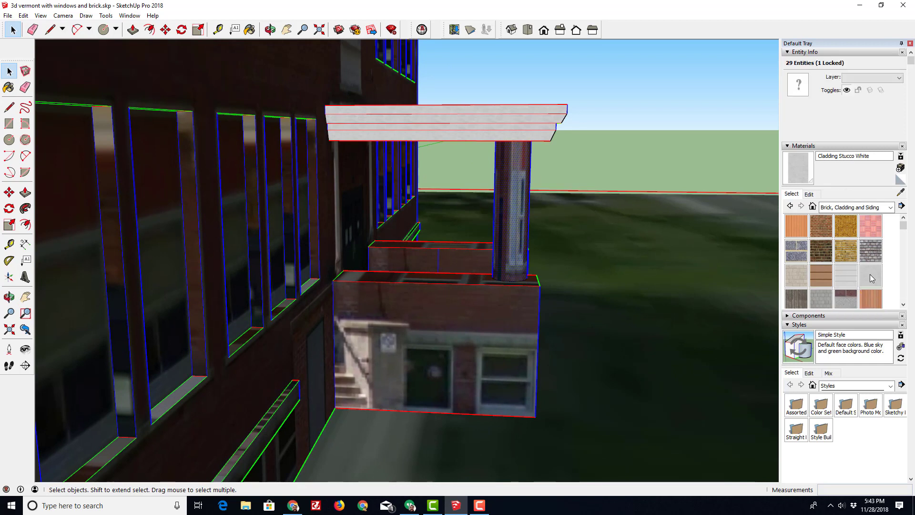
click(870, 275)
click(524, 206)
mouse_move(660, 235)
middle_down()
mouse_move(562, 238)
mouse_move(634, 236)
middle_up()
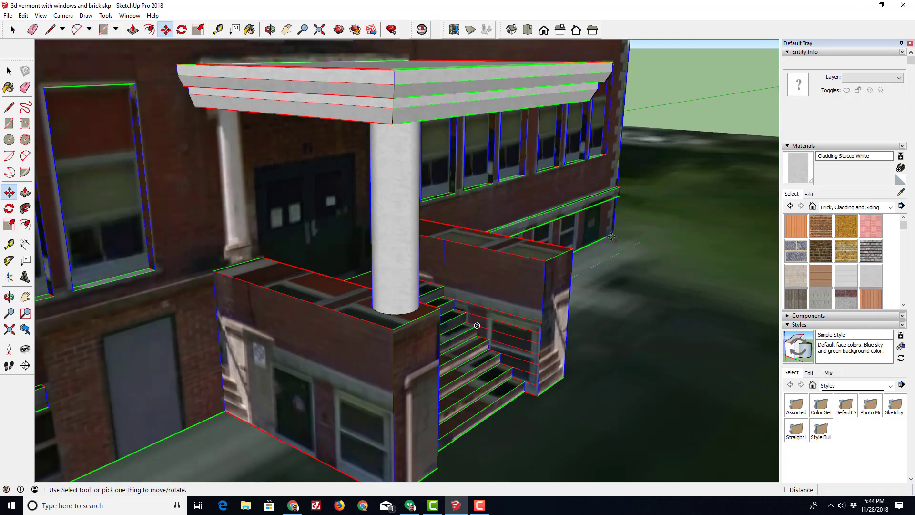
Hide the surface of the stucco column to expose the circle at its base
key(m)
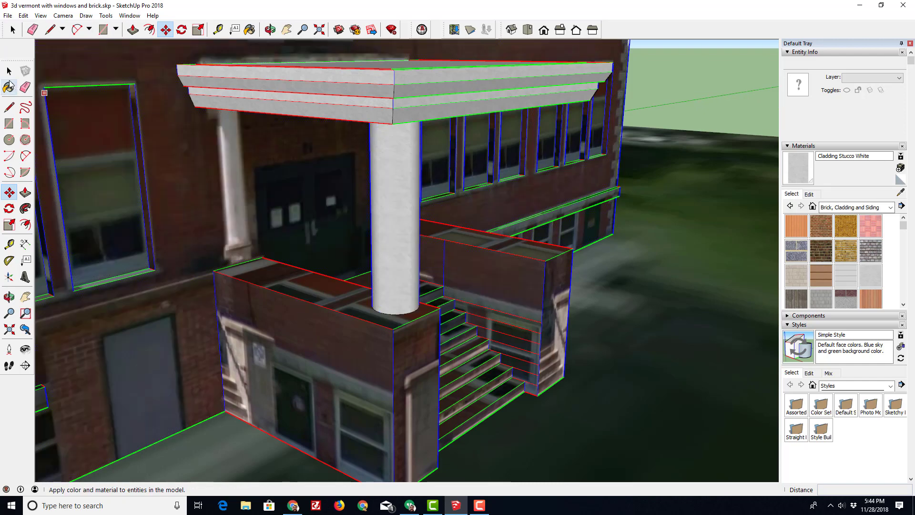
key(space)
right_click(388, 230)
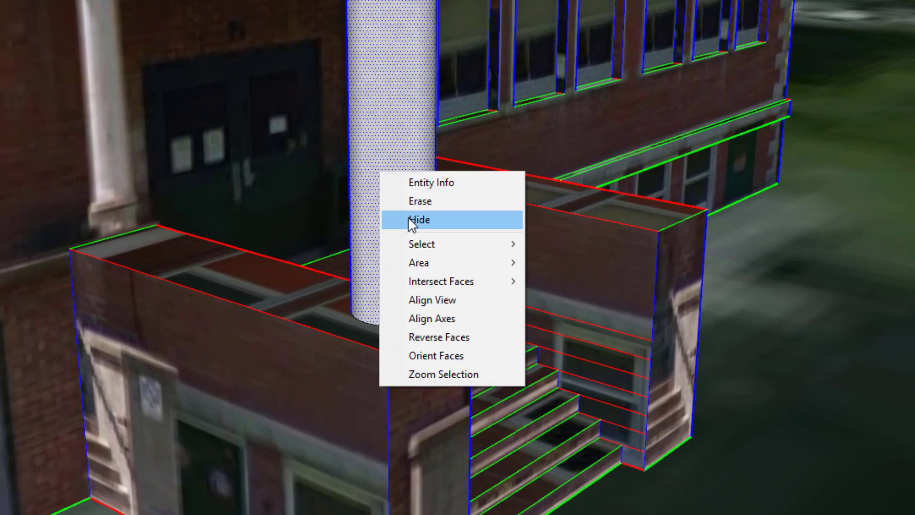
click(411, 220)
Copy the column's base circle straight along the green axis onto the top of the opposite stair wall
middle_drag(439, 249, 232, 424)
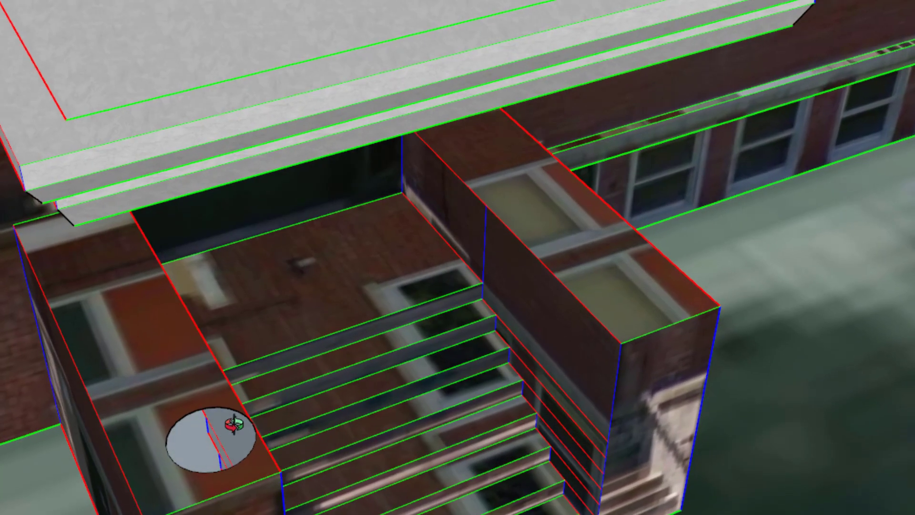
scroll(228, 430, up, 3)
click(224, 393)
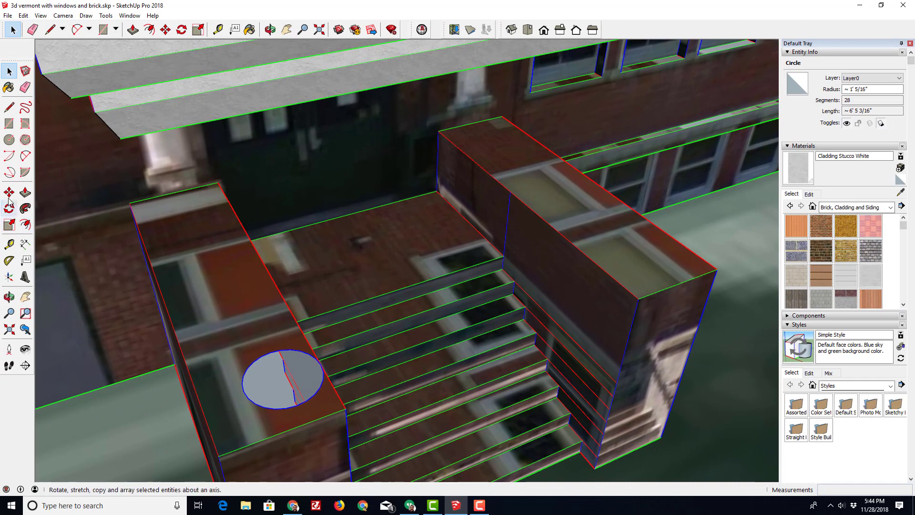
click(9, 193)
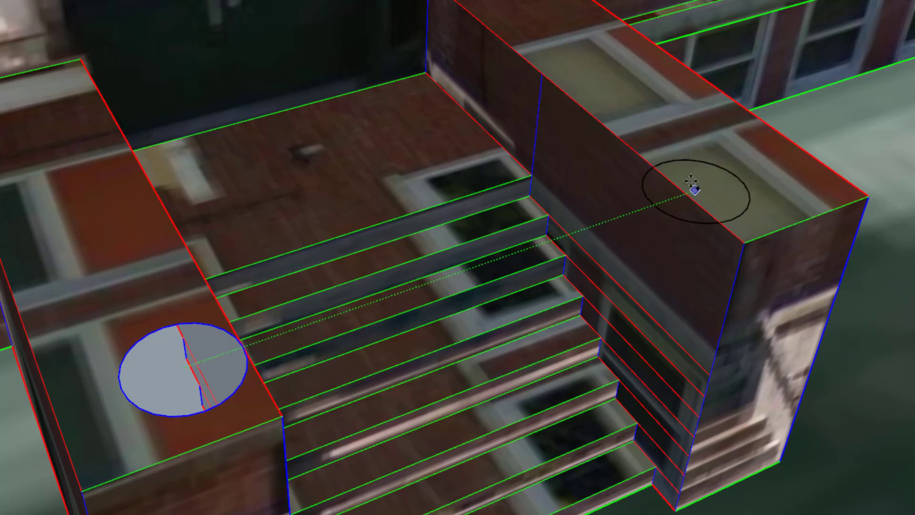
click(728, 173)
Push/Pull the copied circle up about 8 ft 7/8 in to the canopy's underside to form the second column
middle_drag(748, 202, 496, 221)
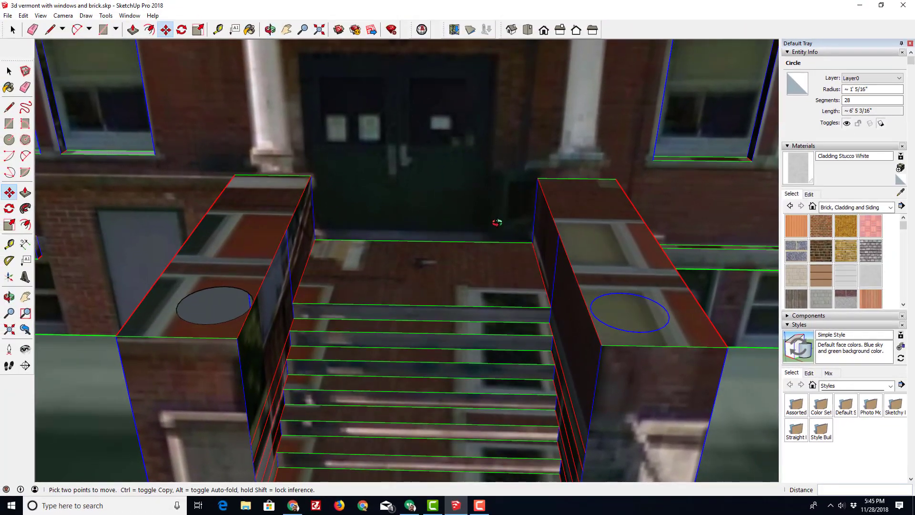
scroll(496, 221, down, 3)
click(25, 192)
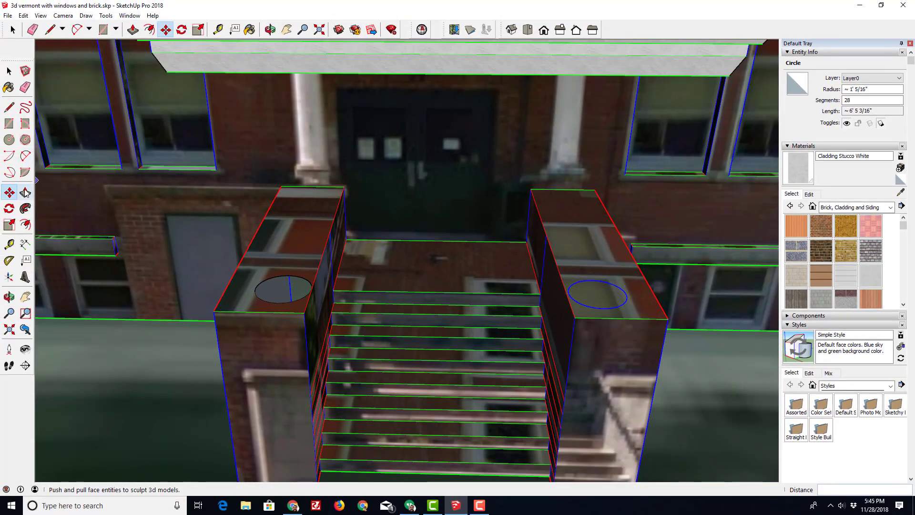
click(621, 289)
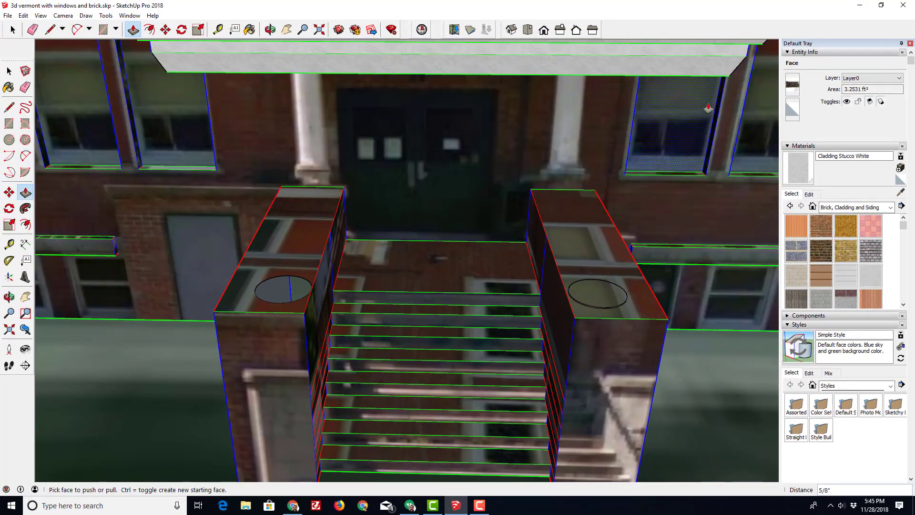
click(607, 299)
click(728, 81)
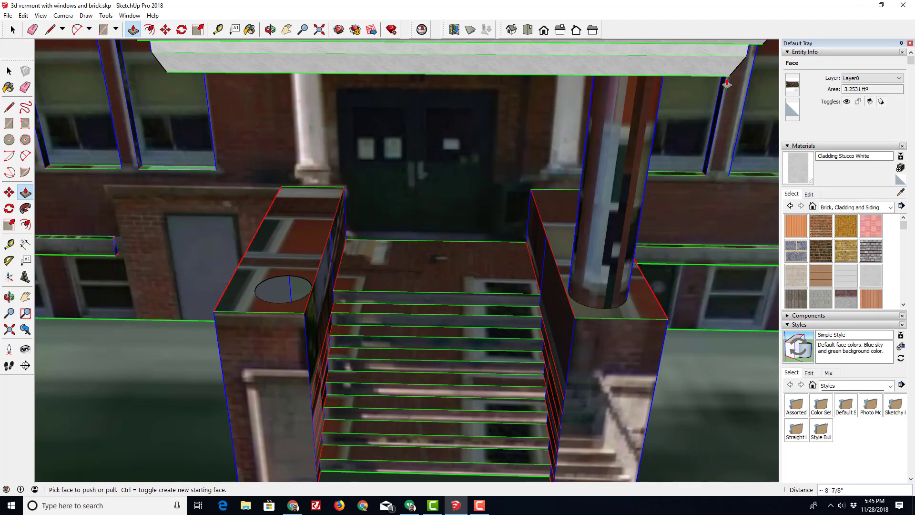
Unhide all hidden geometry to bring back the first column
click(24, 15)
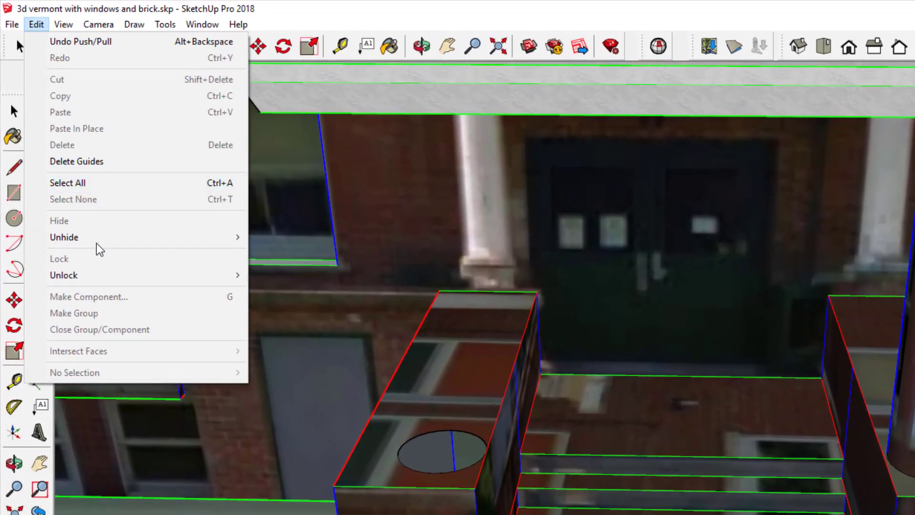
mouse_move(102, 241)
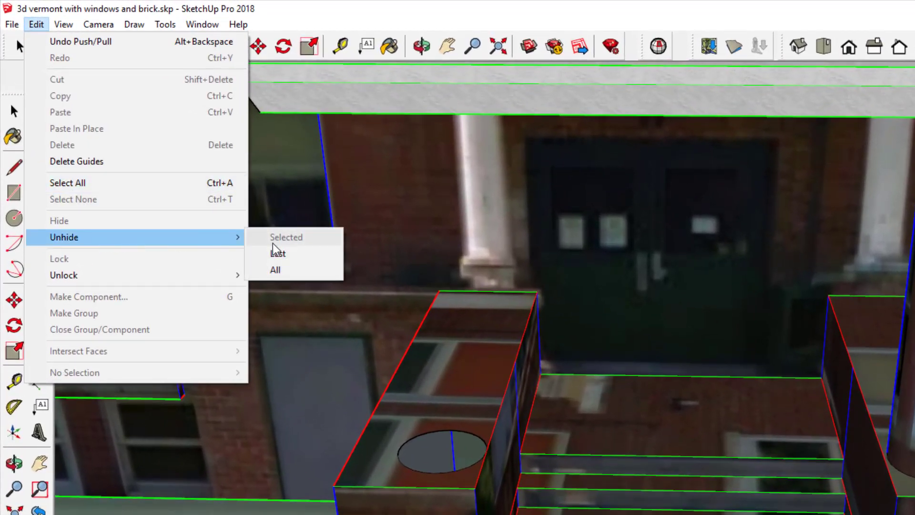
click(276, 268)
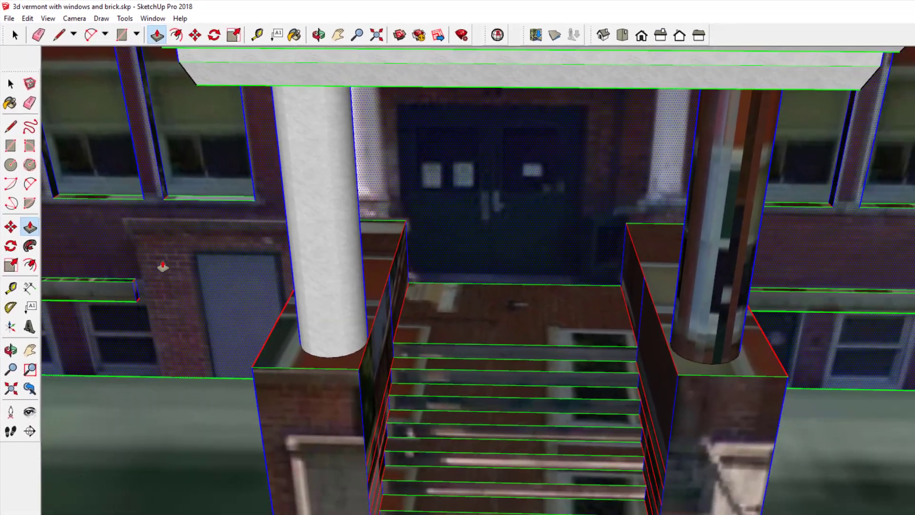
Select the second column's surface and paint it with Cladding Stucco White
mouse_move(163, 266)
middle_down()
mouse_move(493, 262)
mouse_move(524, 196)
mouse_move(507, 174)
mouse_move(664, 170)
mouse_move(410, 201)
middle_up()
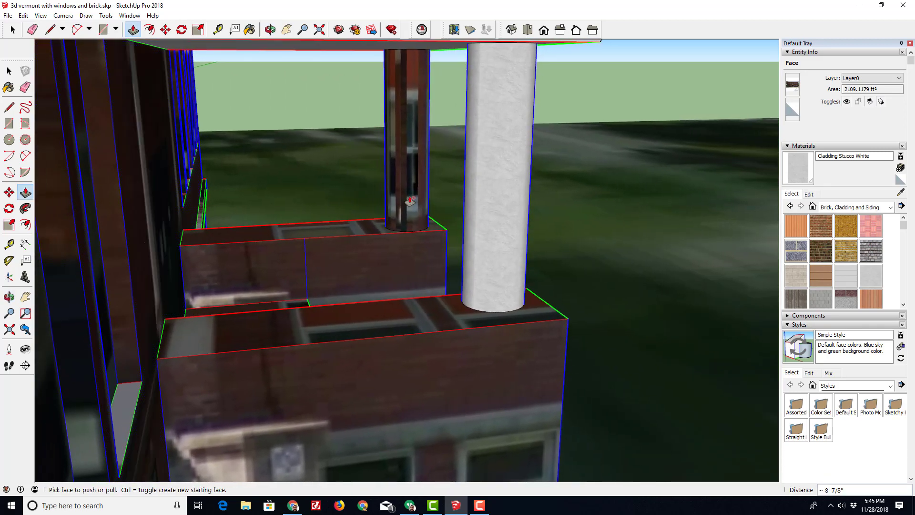
middle_drag(296, 190, 358, 161)
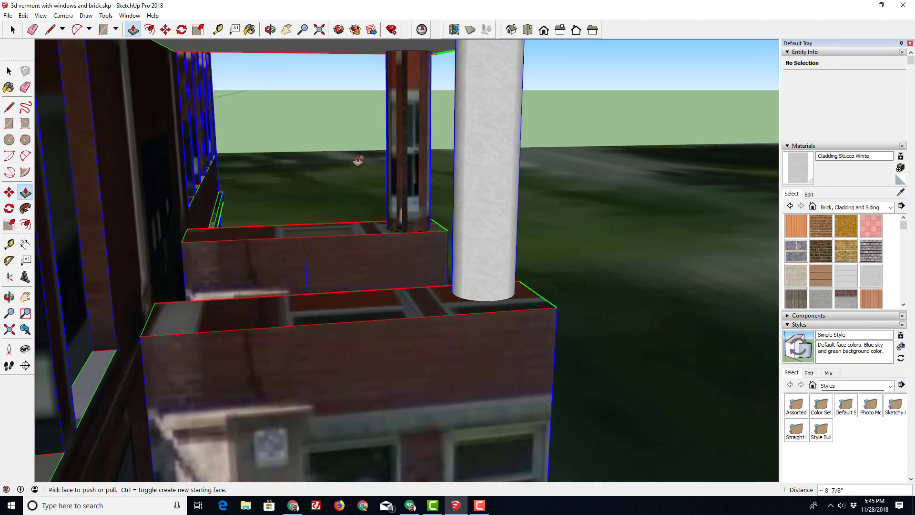
key(space)
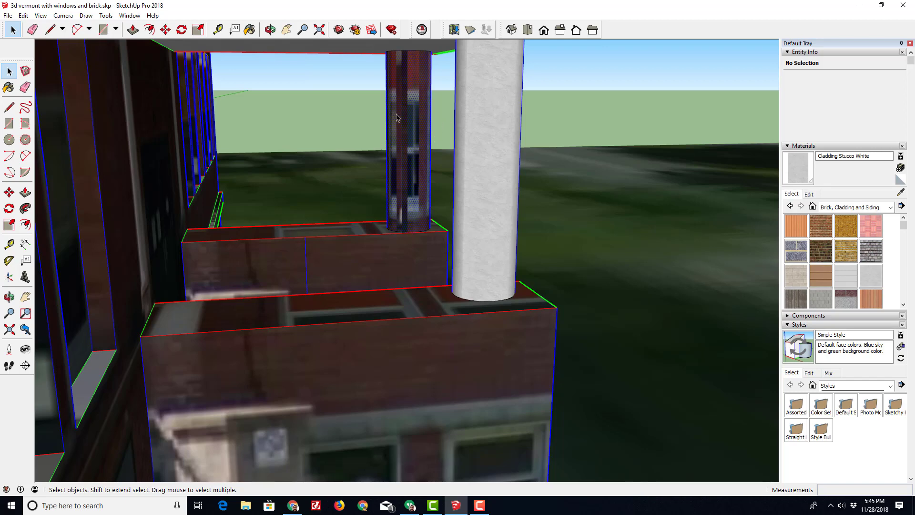
click(710, 204)
click(870, 274)
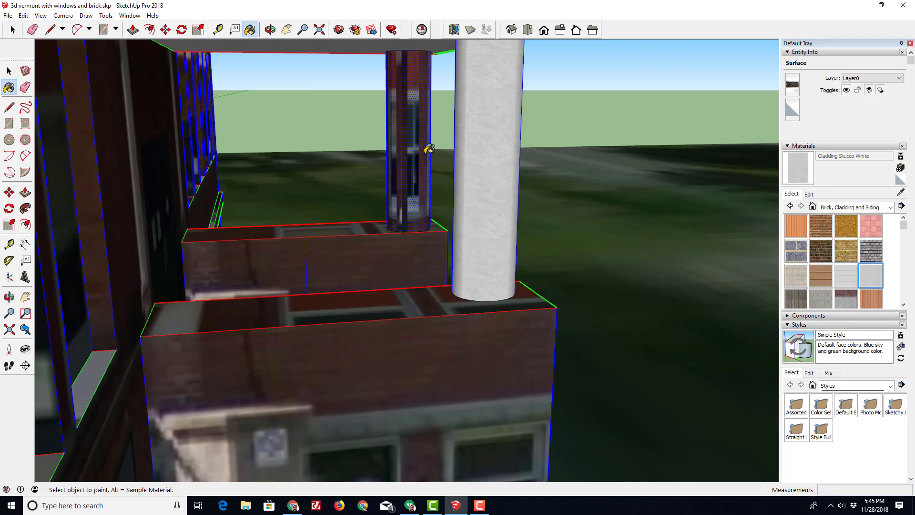
click(428, 148)
Examine the entrance canopy, both columns and the school's front facade from several angles
middle_drag(428, 149, 517, 200)
scroll(219, 180, down, 4)
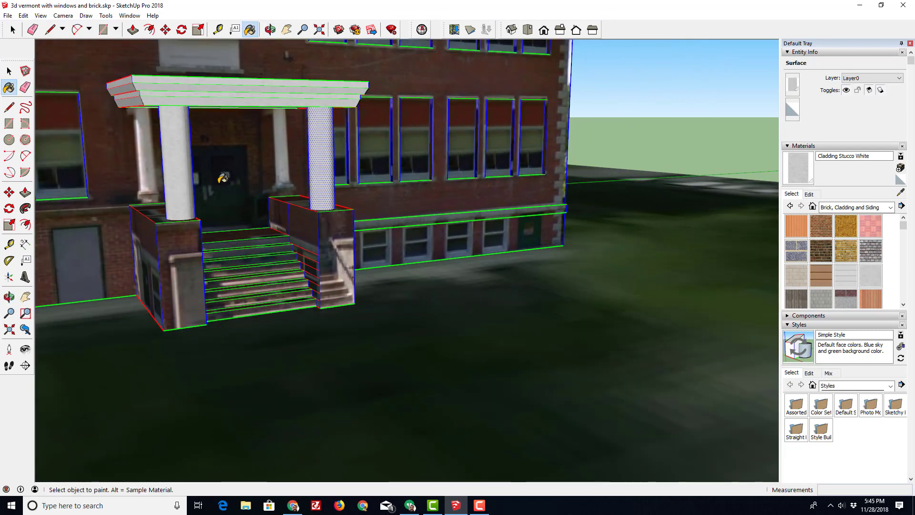
middle_drag(334, 191, 398, 245)
scroll(398, 245, down, 8)
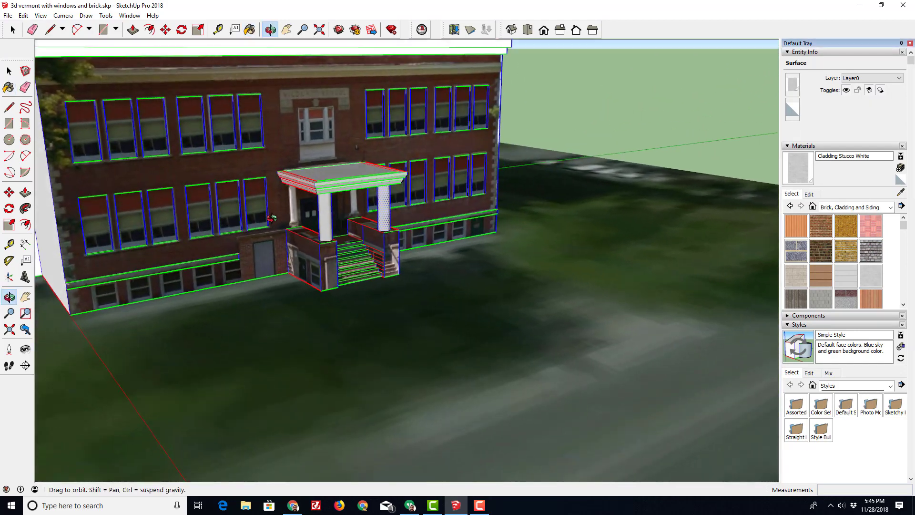
middle_drag(271, 218, 268, 215)
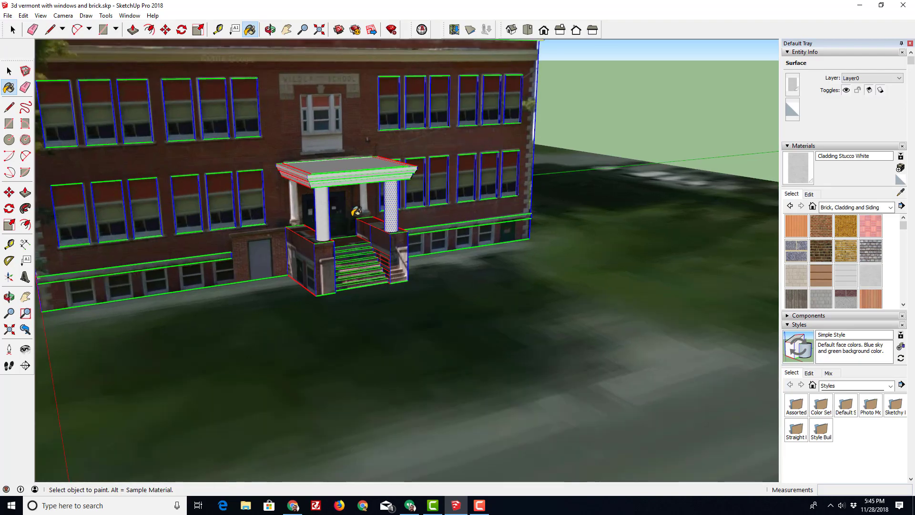
middle_drag(356, 211, 142, 167)
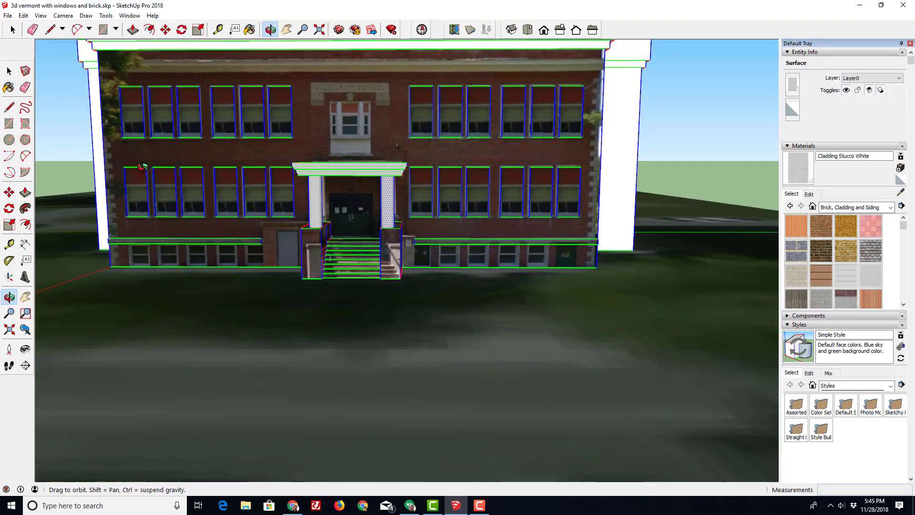
middle_drag(204, 176, 229, 215)
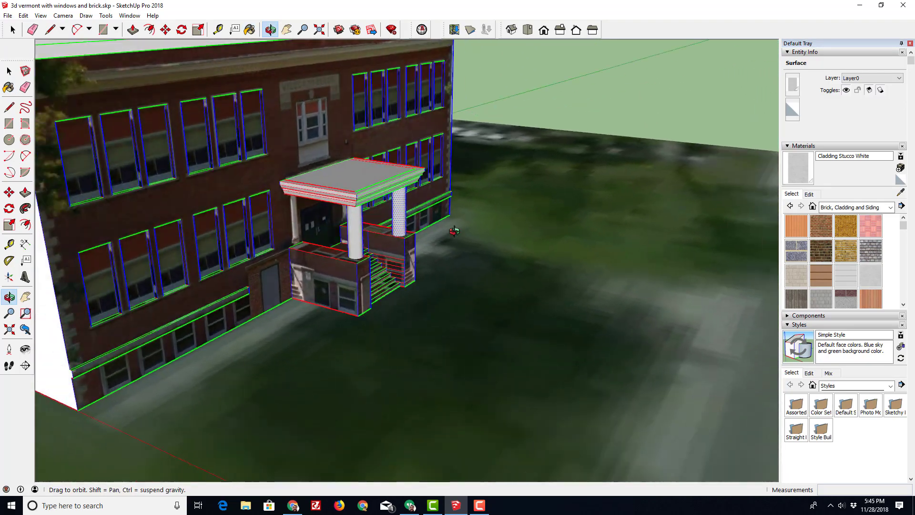
scroll(290, 176, up, 3)
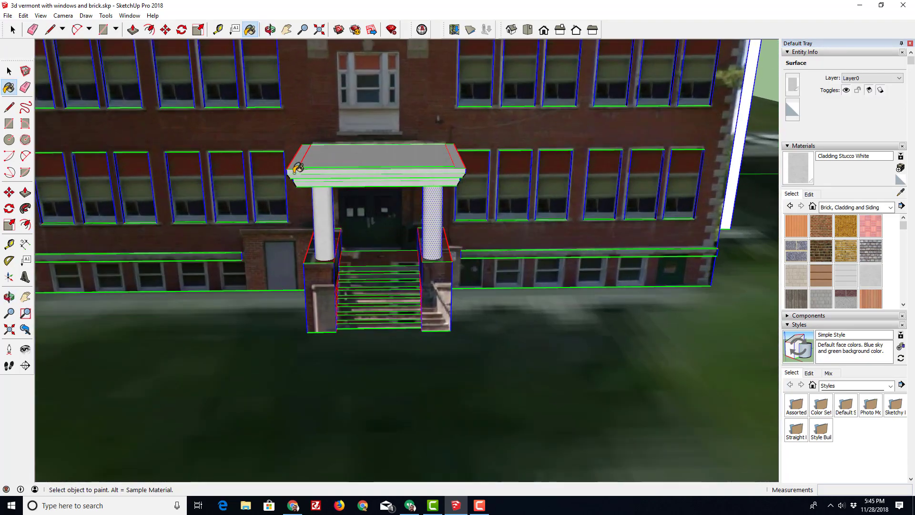
scroll(197, 184, down, 3)
mouse_move(198, 182)
middle_down()
mouse_move(196, 198)
mouse_move(457, 195)
middle_up()
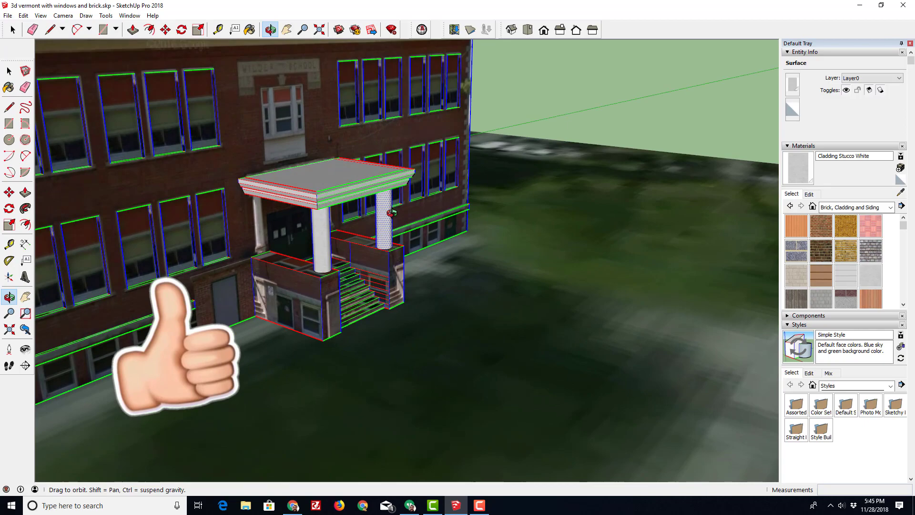
middle_drag(391, 213, 477, 225)
middle_drag(380, 225, 260, 211)
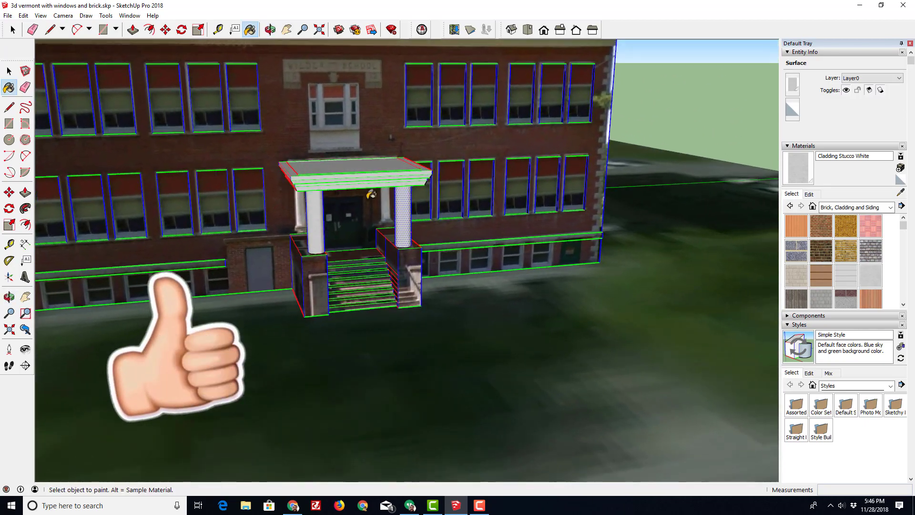
middle_drag(370, 194, 232, 207)
scroll(482, 241, up, 2)
scroll(478, 242, down, 2)
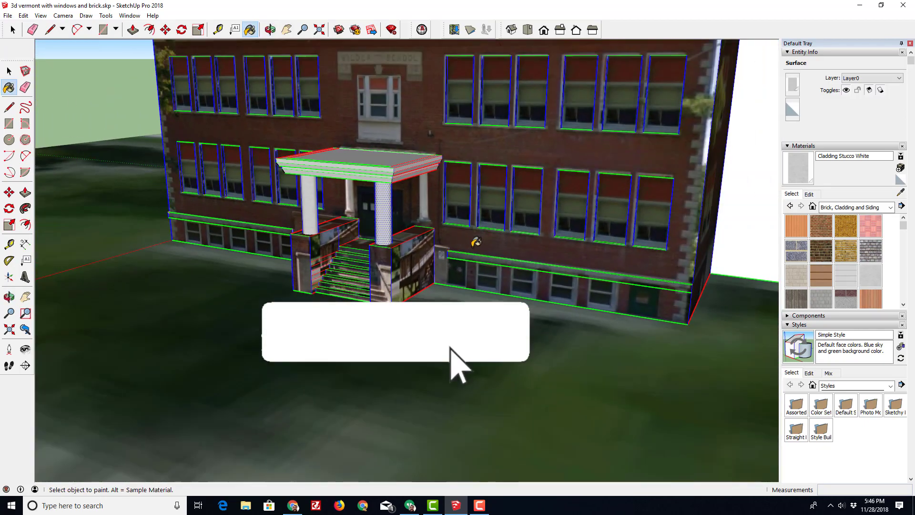
mouse_move(511, 259)
middle_down()
mouse_move(359, 248)
mouse_move(541, 268)
middle_up()
mouse_move(426, 281)
middle_down()
mouse_move(245, 262)
mouse_move(548, 211)
mouse_move(461, 220)
mouse_move(437, 203)
middle_up()
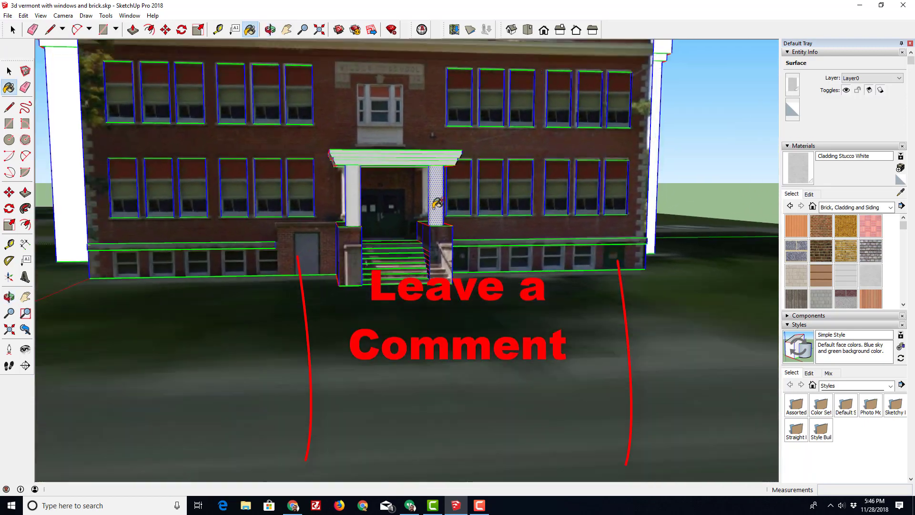
mouse_move(181, 205)
middle_down()
mouse_move(248, 166)
mouse_move(245, 231)
middle_up()
scroll(431, 266, up, 2)
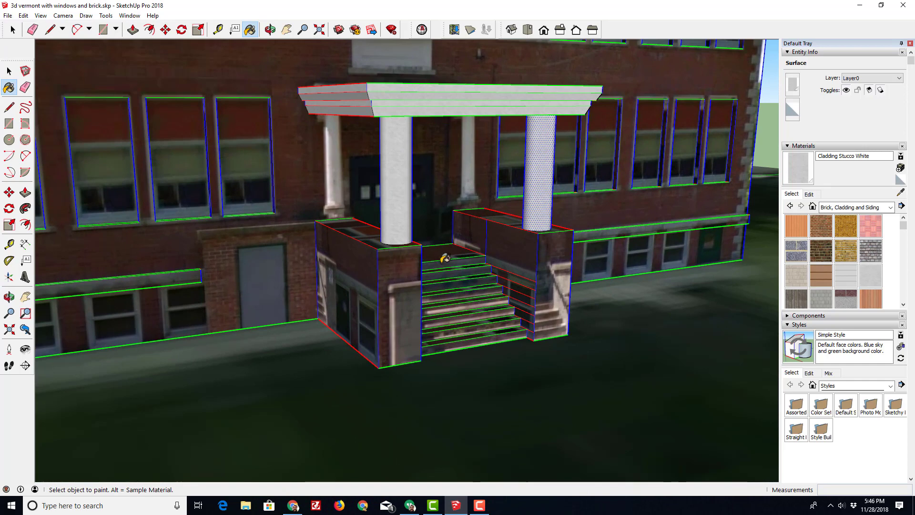